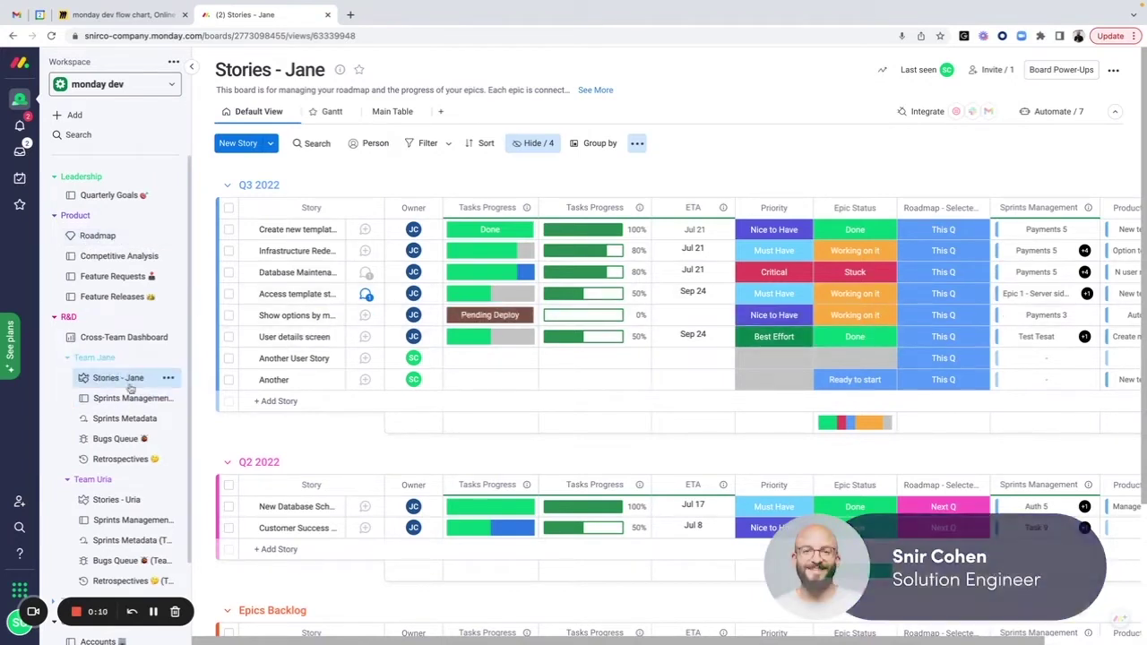
# Collapse both the Team Jane and Team Uria folders under R&D in the sidebar
pyautogui.scroll(-1, 132, 383)
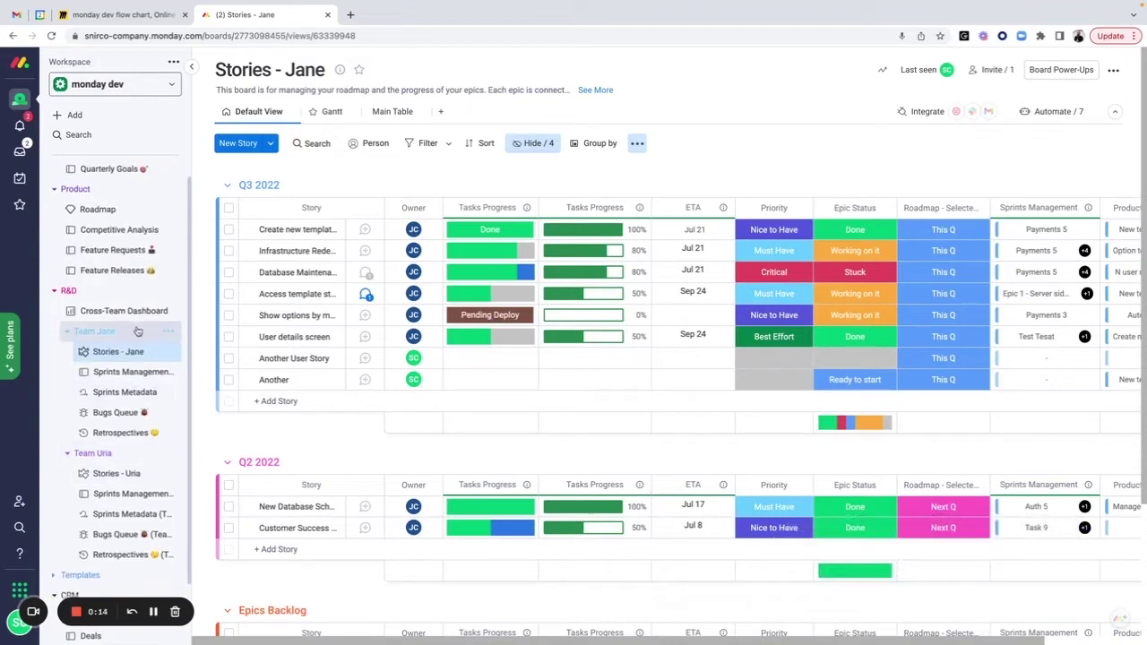
pyautogui.click(136, 332)
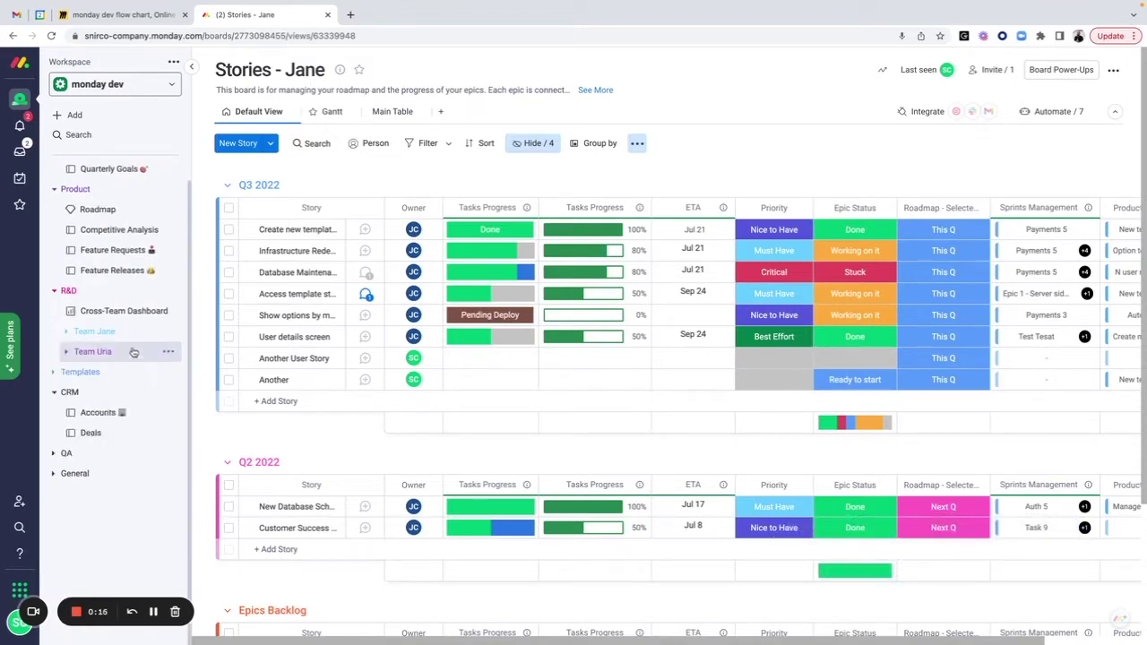
pyautogui.click(132, 354)
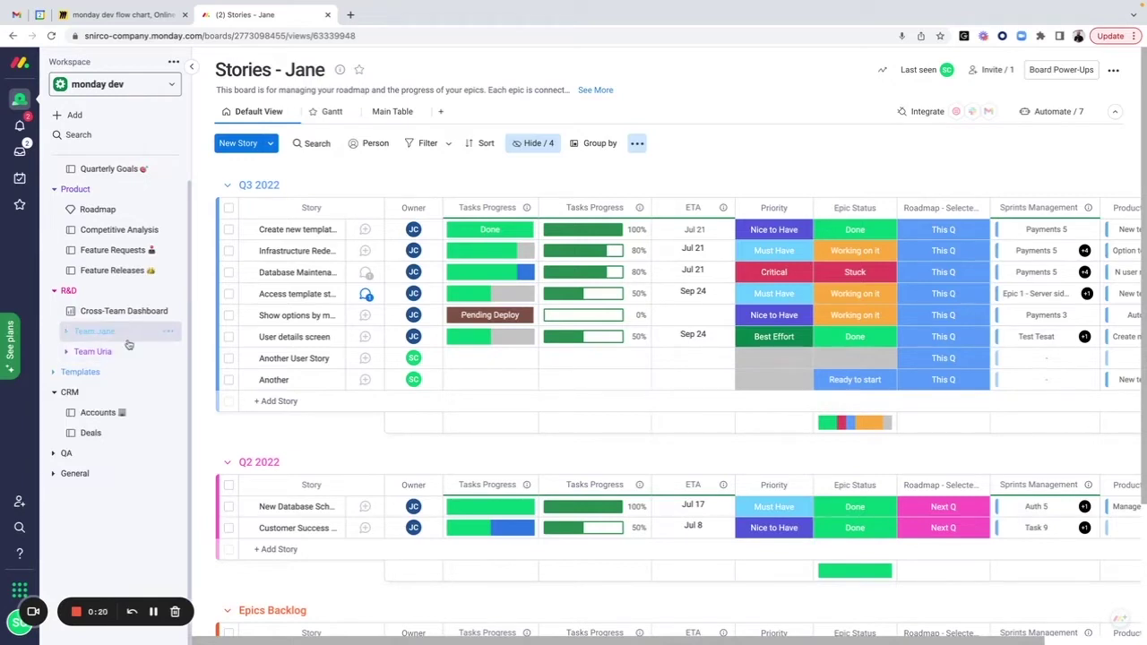
# Glance at the sidebar's Add menu, then expand Team Jane to show its five boards
pyautogui.click(109, 116)
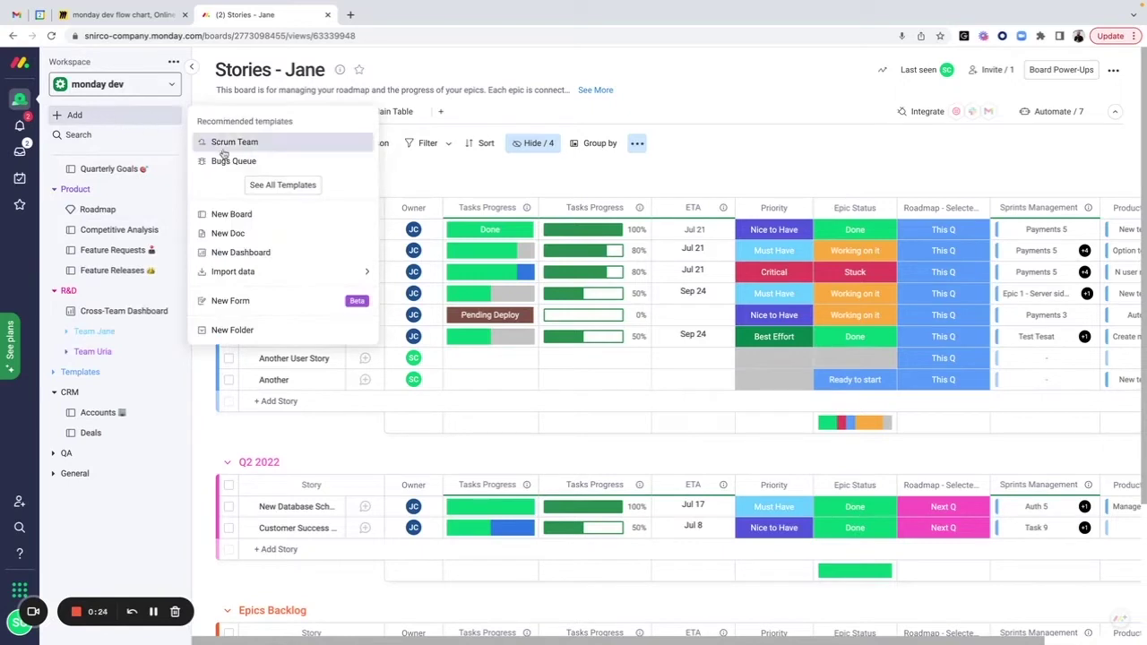
pyautogui.click(117, 332)
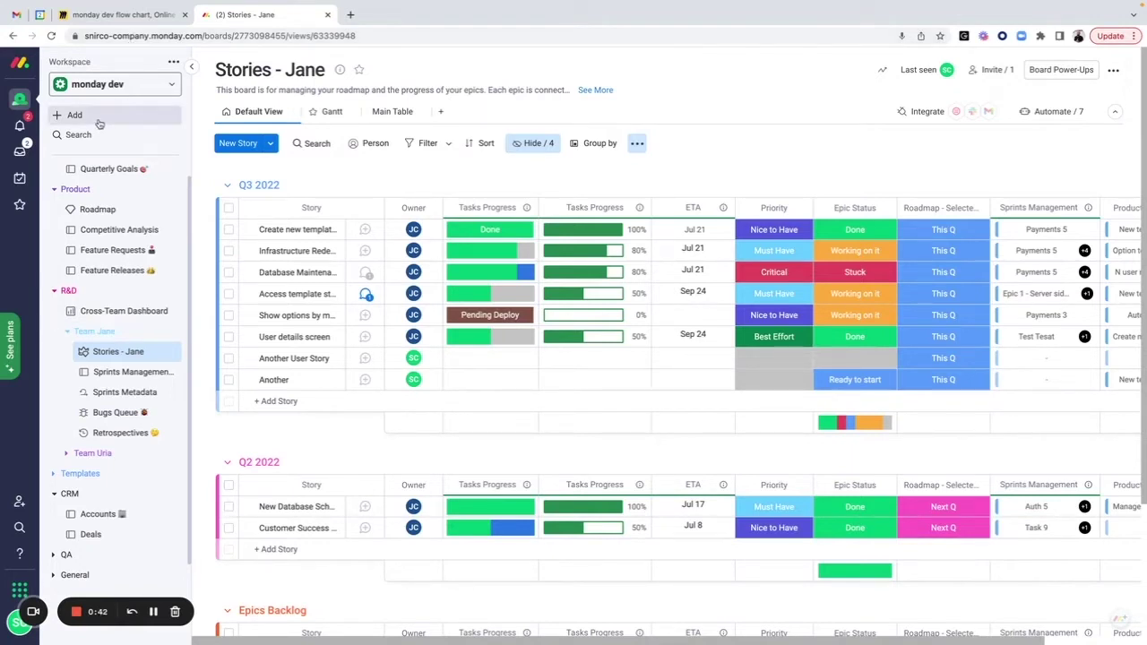
# Collapse Team Jane and delete the 'Another' story from the Q3 2022 group
pyautogui.click(127, 333)
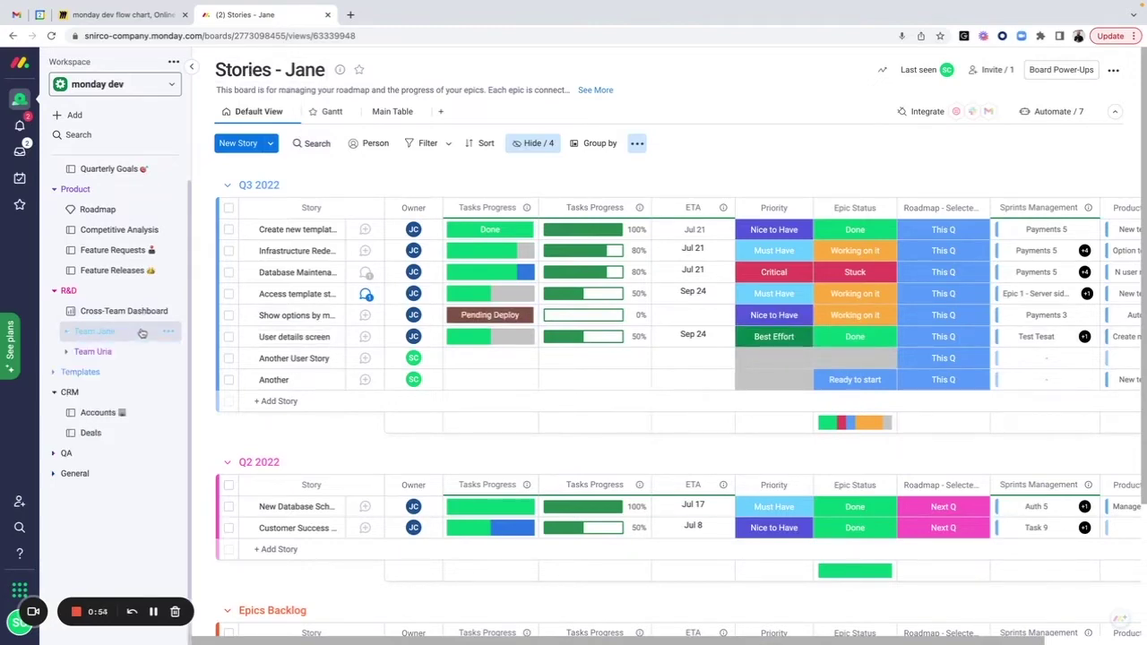
pyautogui.scroll(-2, 345, 278)
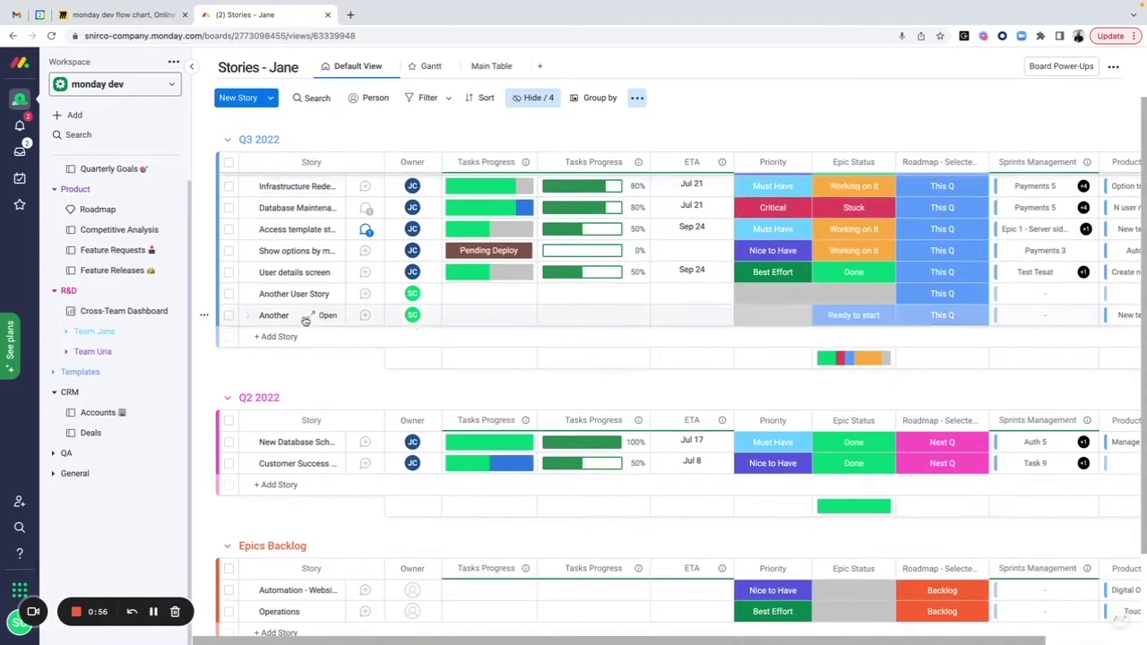
pyautogui.scroll(2, 313, 309)
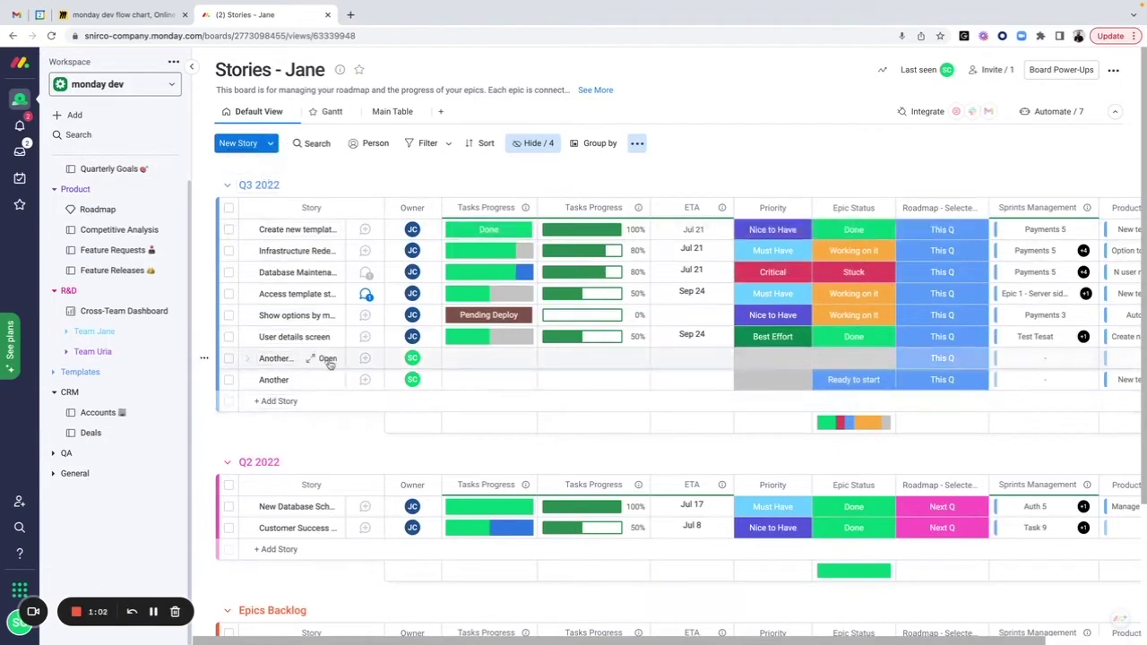
pyautogui.click(229, 380)
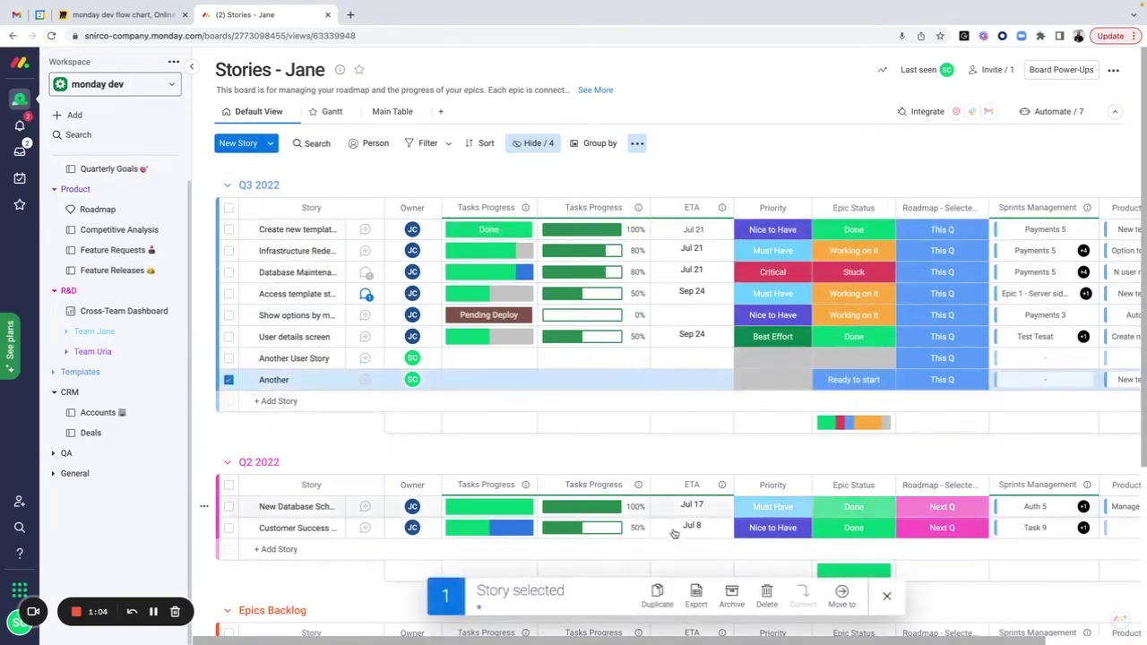
pyautogui.click(768, 596)
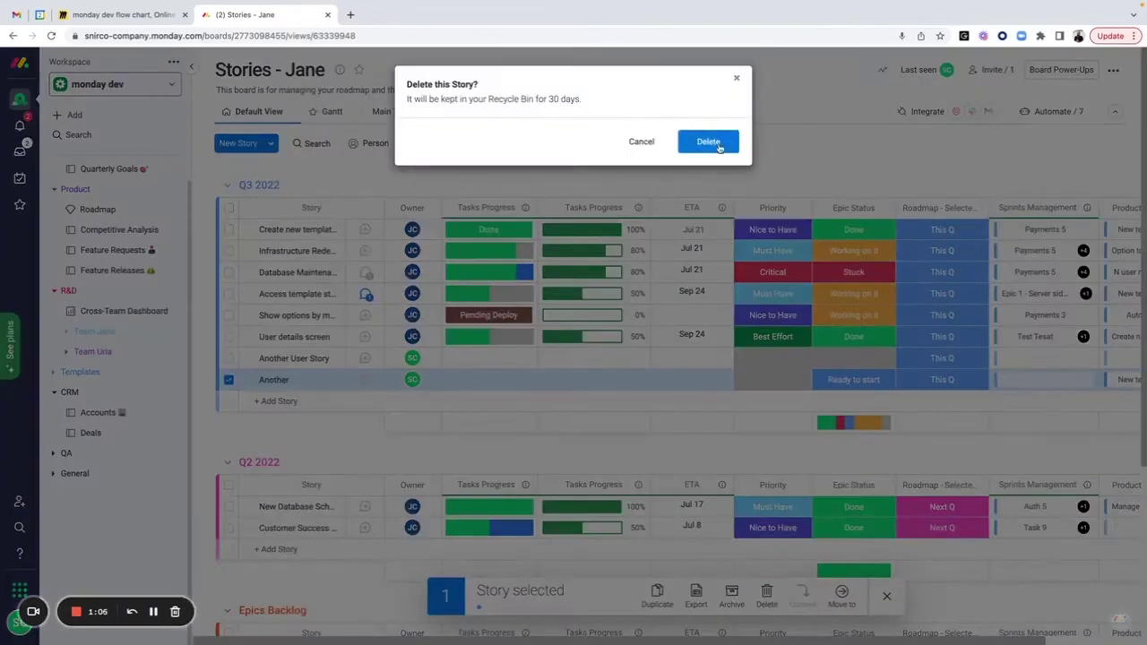
pyautogui.click(716, 143)
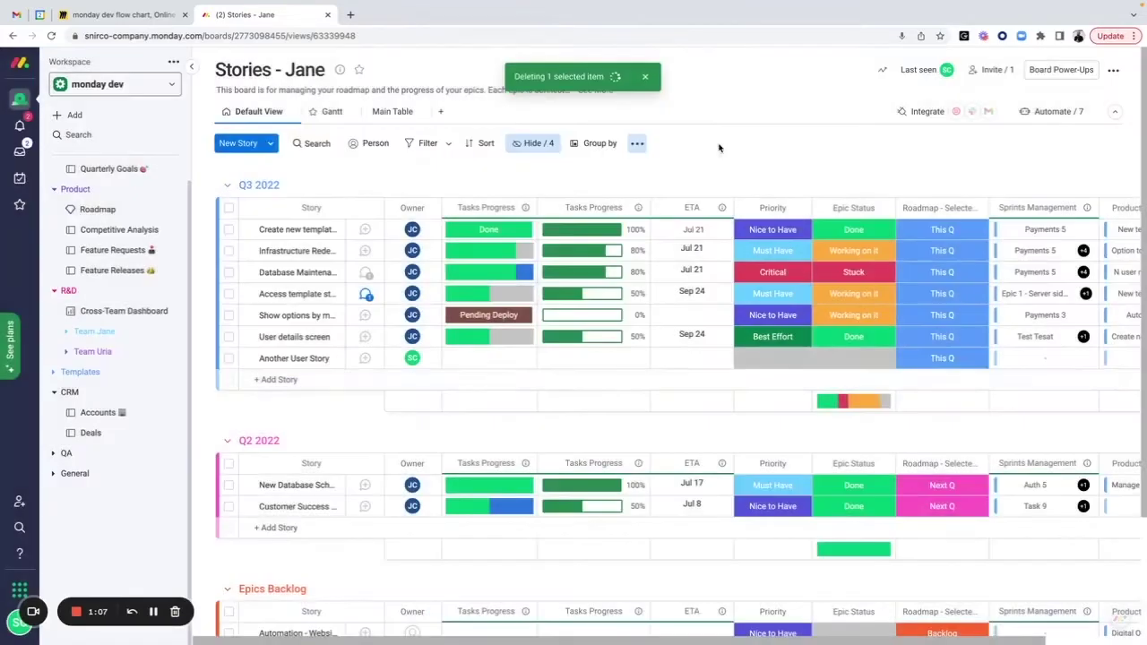
# Delete the 'Another User Story' row from the Q3 2022 group, confirming the deletion
pyautogui.click(230, 360)
pyautogui.click(766, 593)
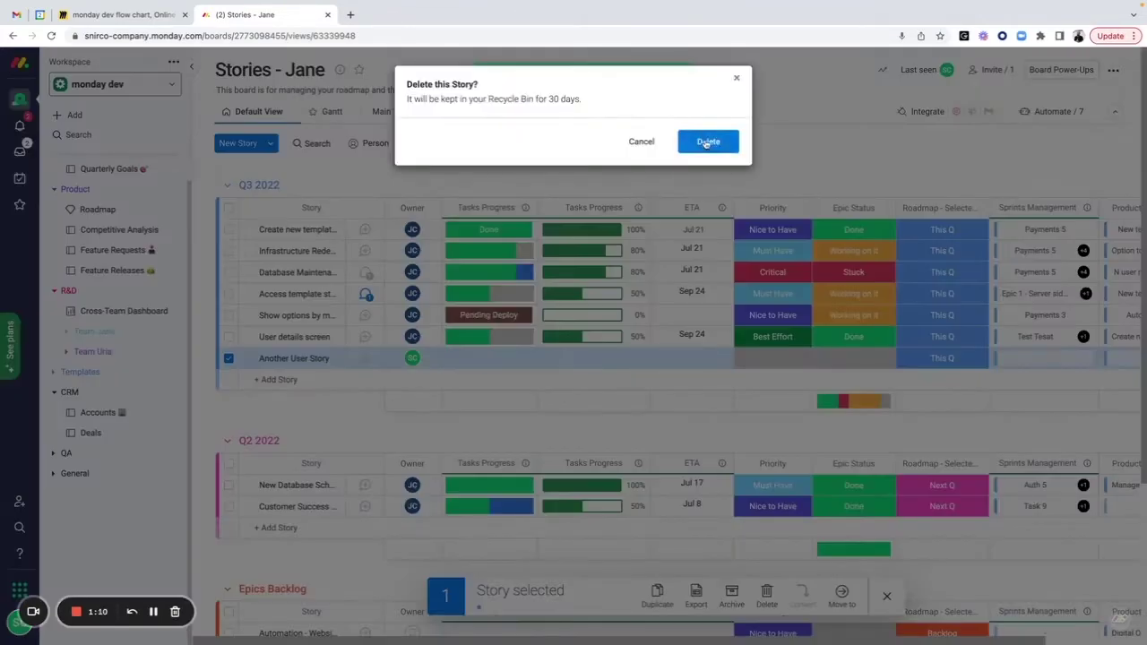
pyautogui.click(707, 141)
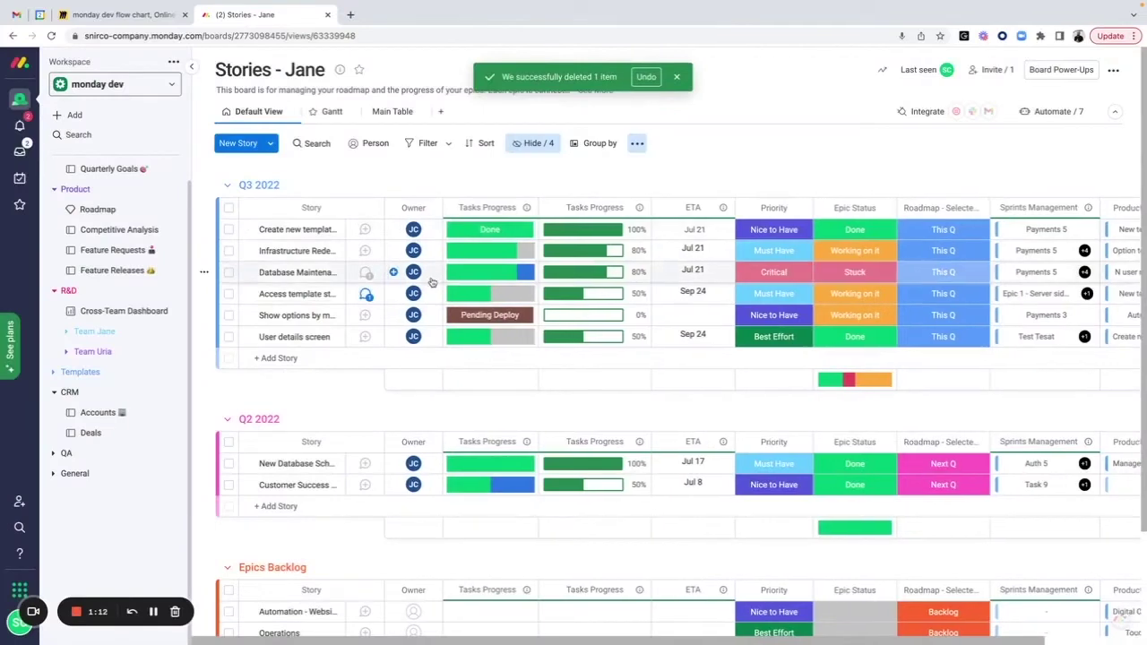
# Collapse the Product and Leadership folders and hide the workspace navigation so Stories - Jane fills the width
pyautogui.click(192, 70)
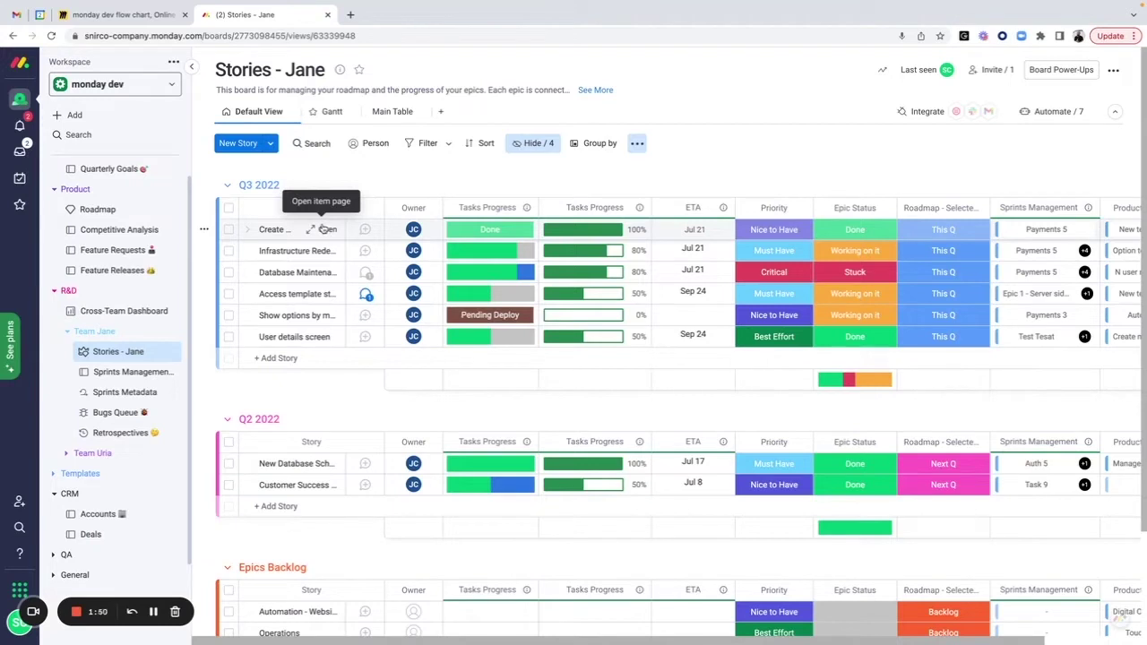
pyautogui.click(121, 189)
pyautogui.scroll(1, 121, 189)
pyautogui.click(118, 174)
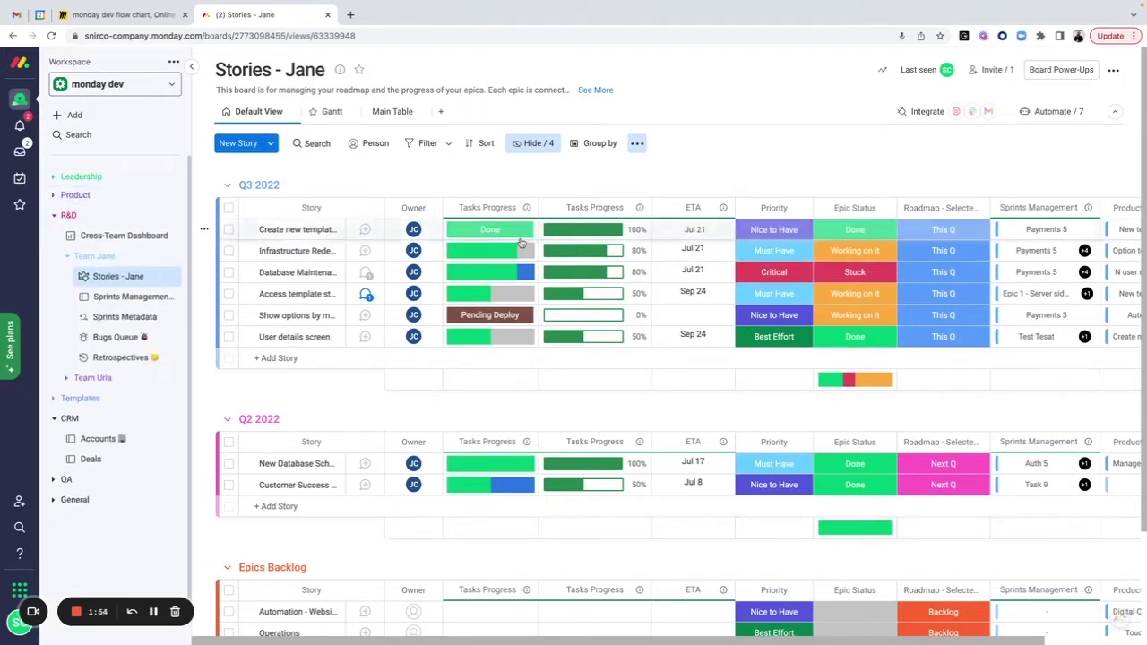
pyautogui.click(191, 66)
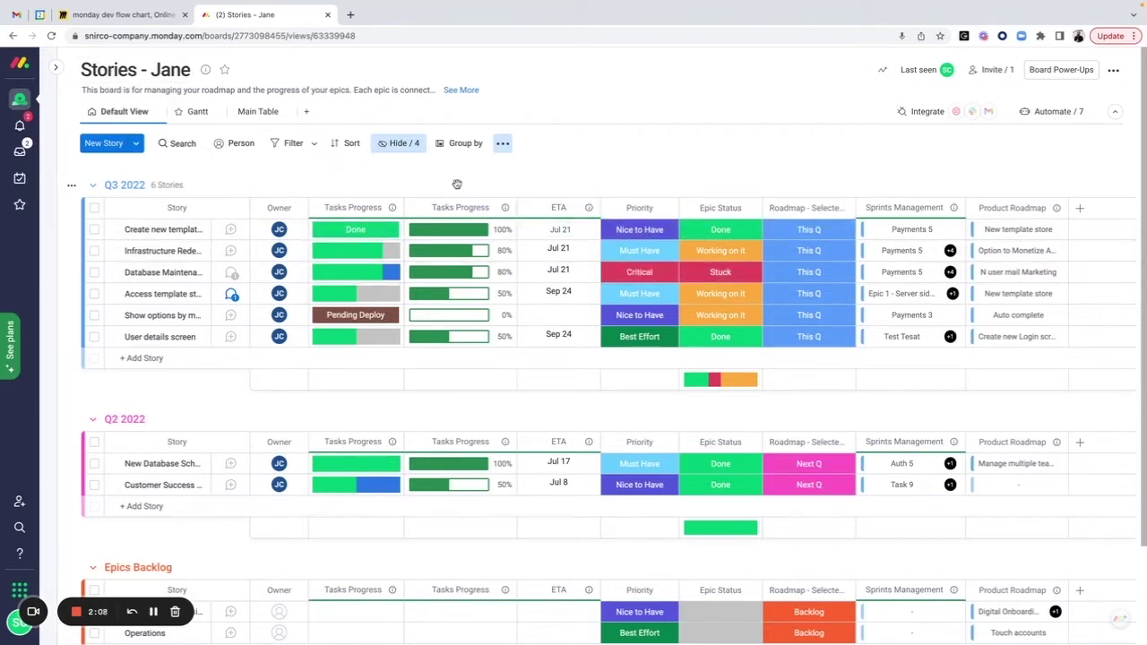
# In the 'Create new template from more options screen' story, enlarge Epic Description, pin the sidebar, and close
pyautogui.click(193, 230)
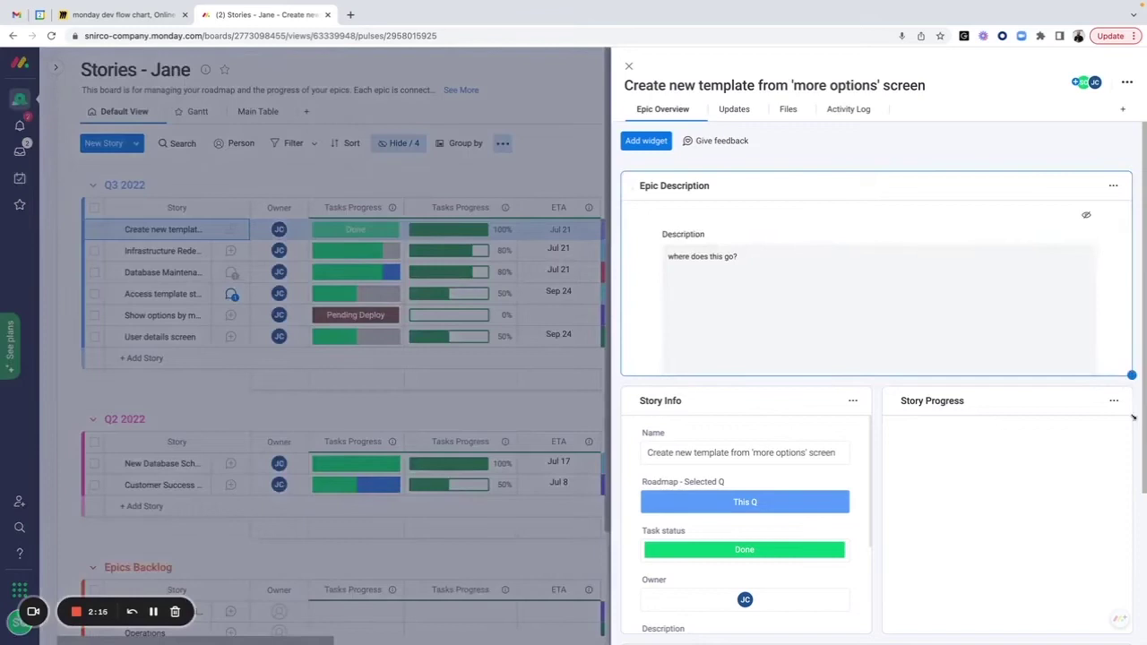
pyautogui.moveTo(1134, 418); pyautogui.dragTo(1133, 418)
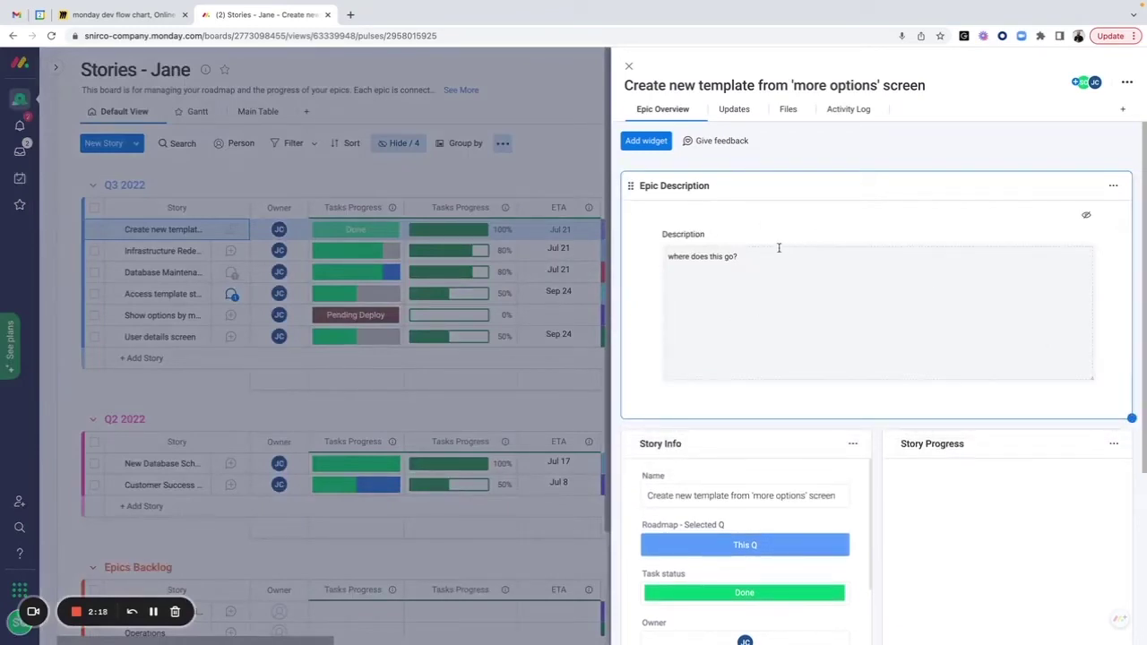
pyautogui.scroll(-1, 1120, 350)
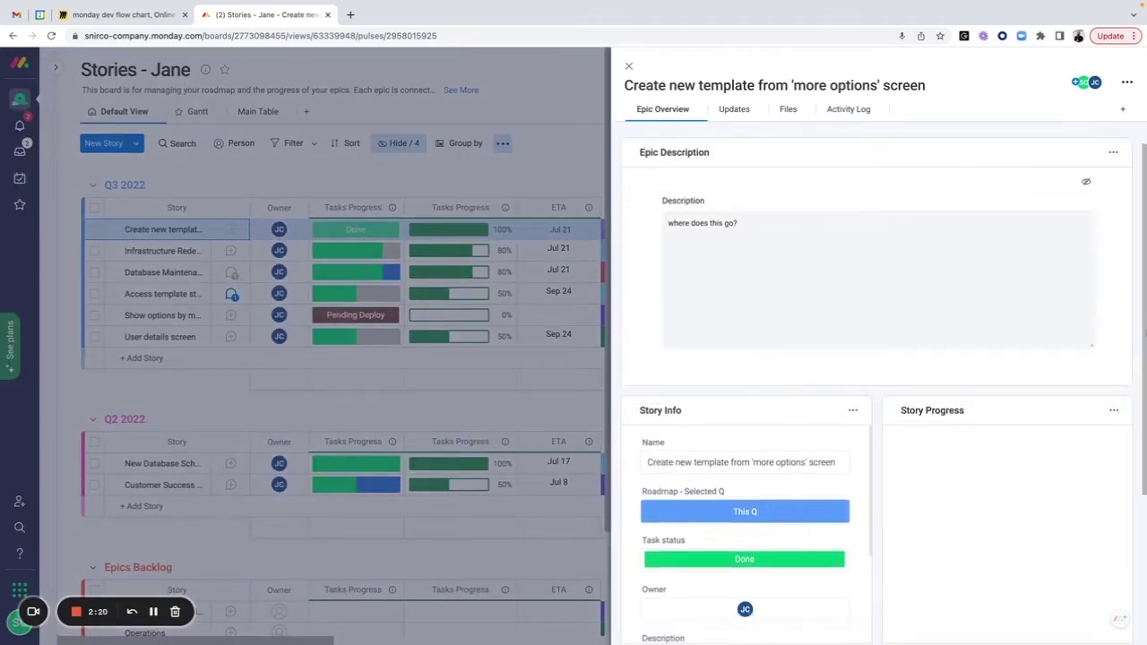
pyautogui.scroll(-5, 877, 359)
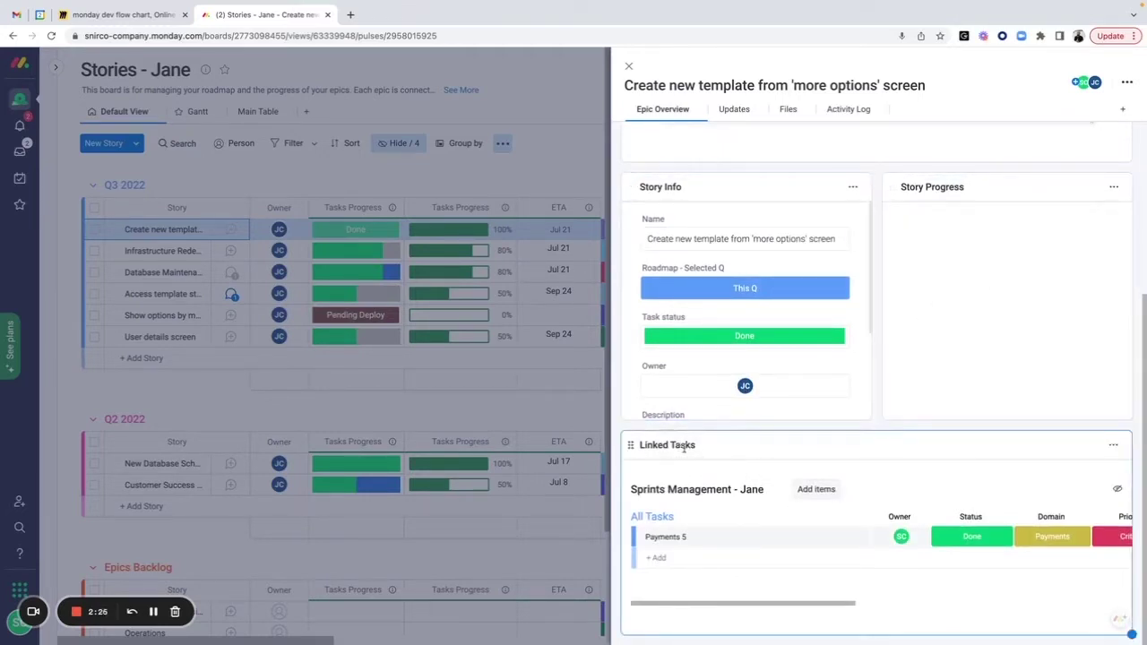
pyautogui.click(55, 68)
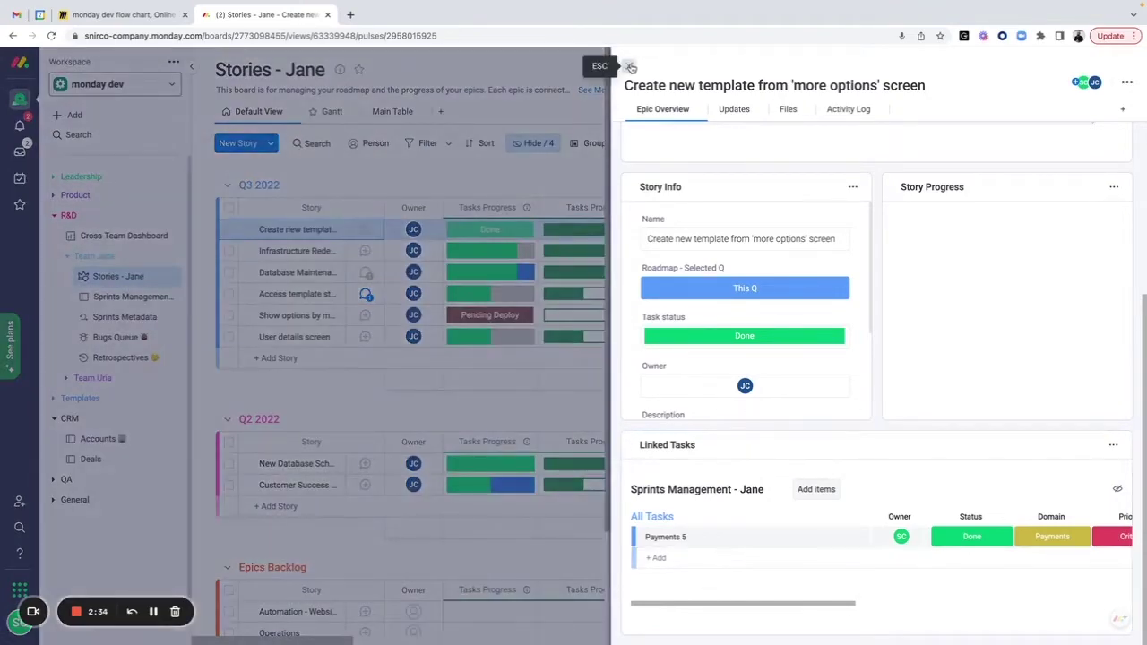
pyautogui.click(630, 66)
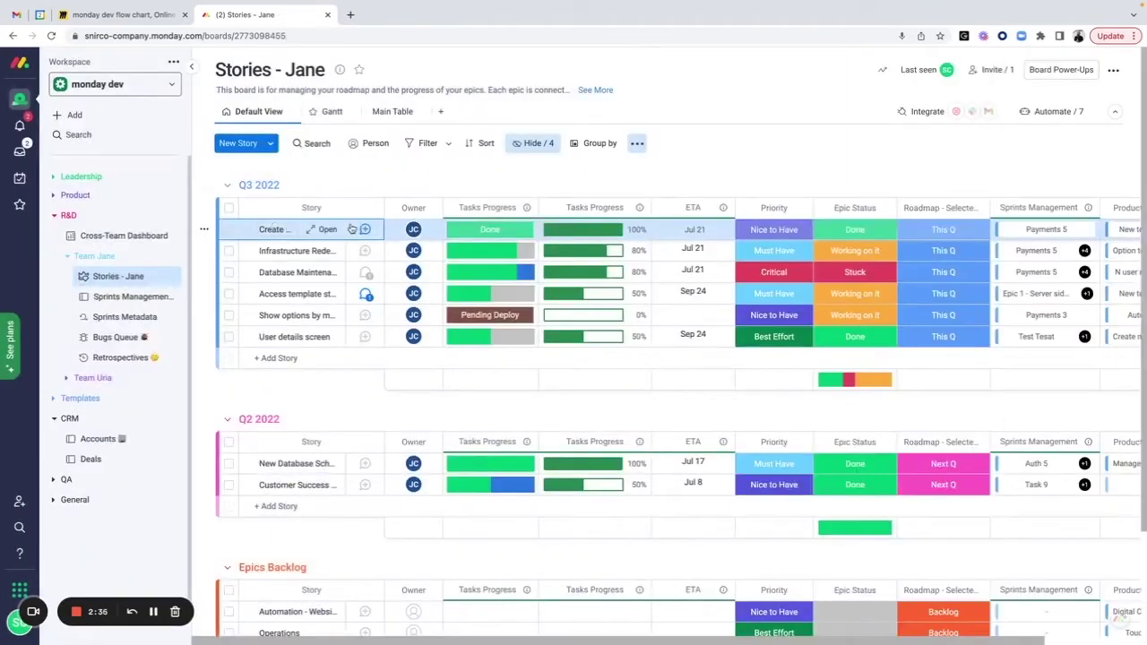
# Open Sprints Management - Jane and switch to the all-sprints table view
pyautogui.click(124, 295)
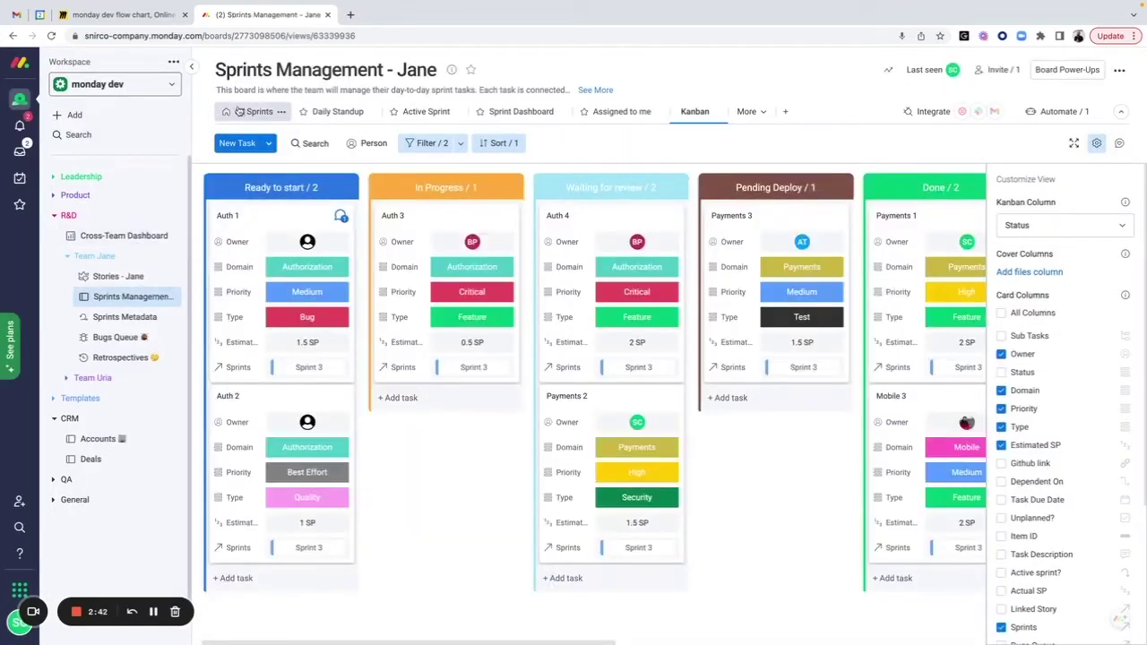
pyautogui.click(239, 111)
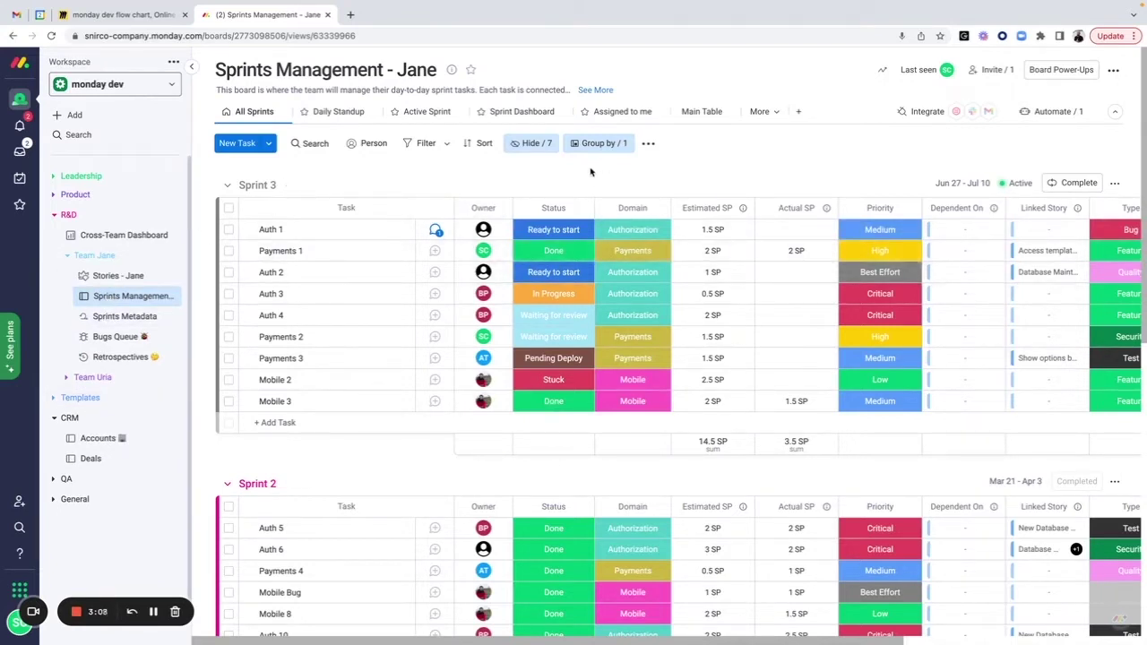
# Start a new sprint named Sprint with an Aug 1 - 14 timeline
pyautogui.click(268, 143)
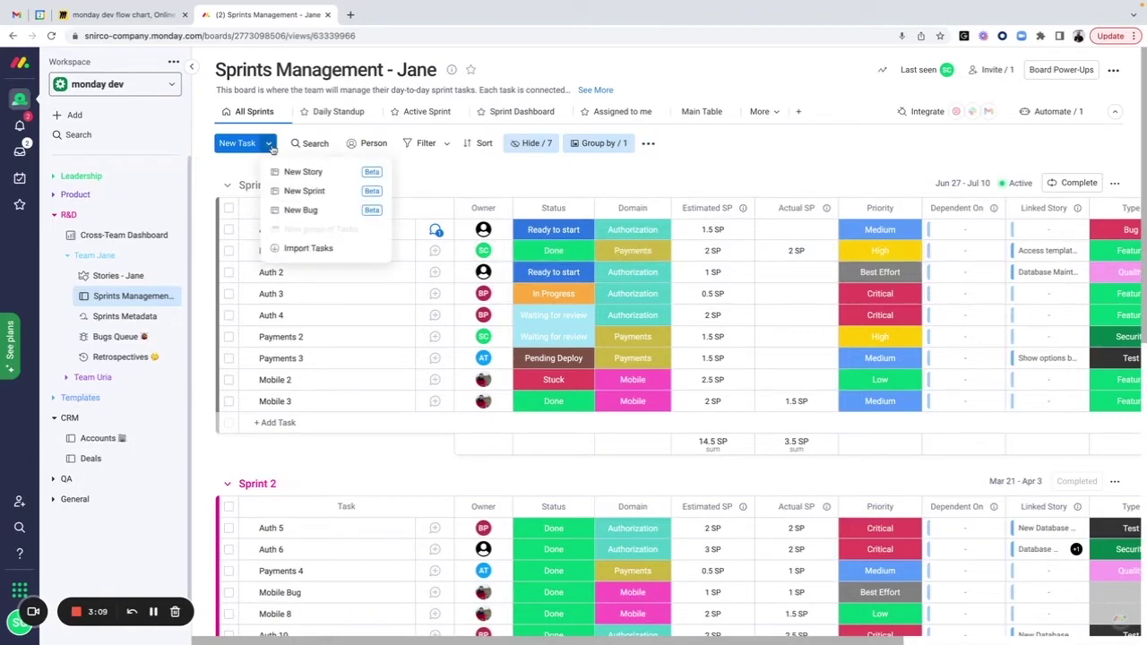
pyautogui.click(330, 192)
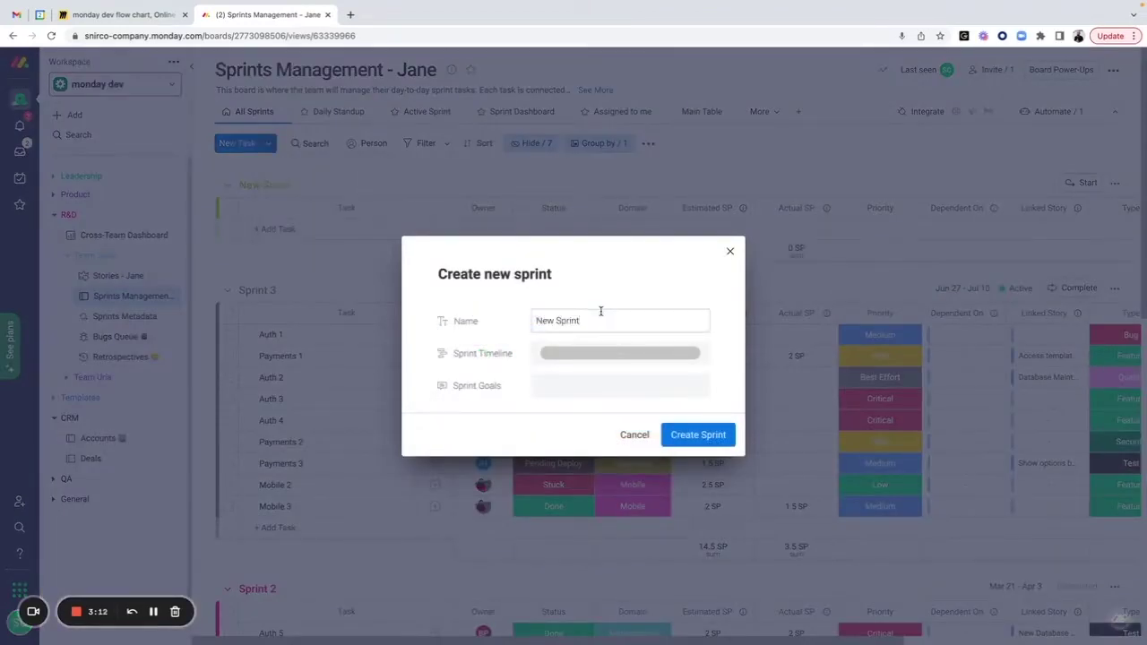
pyautogui.write('Sprint')
pyautogui.click(620, 353)
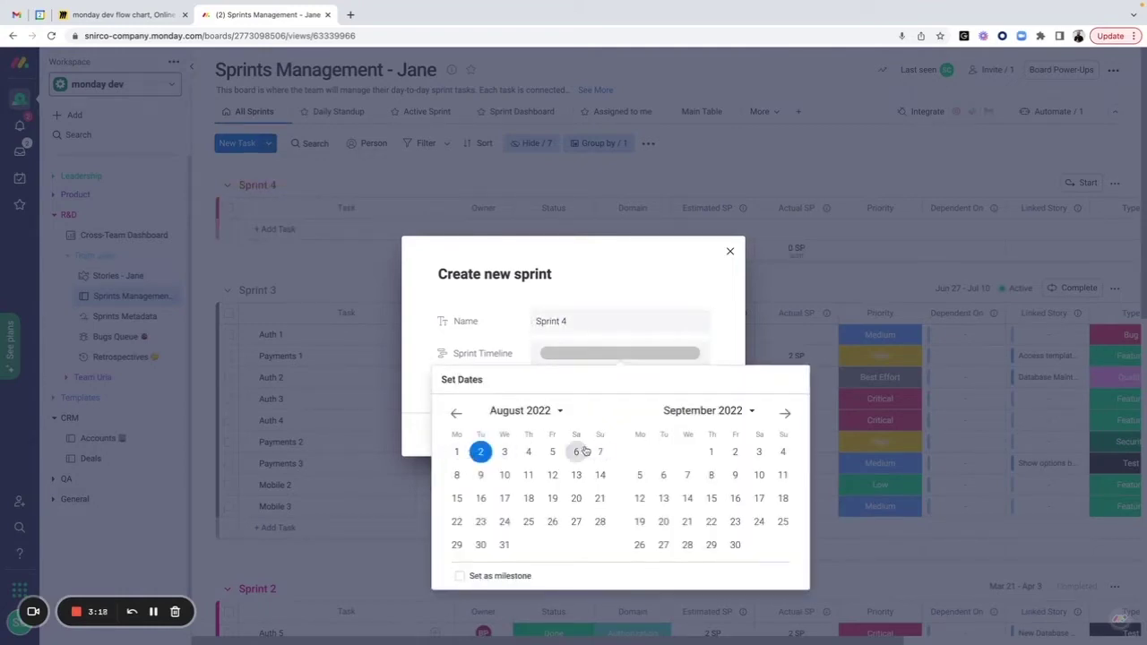
pyautogui.click(456, 451)
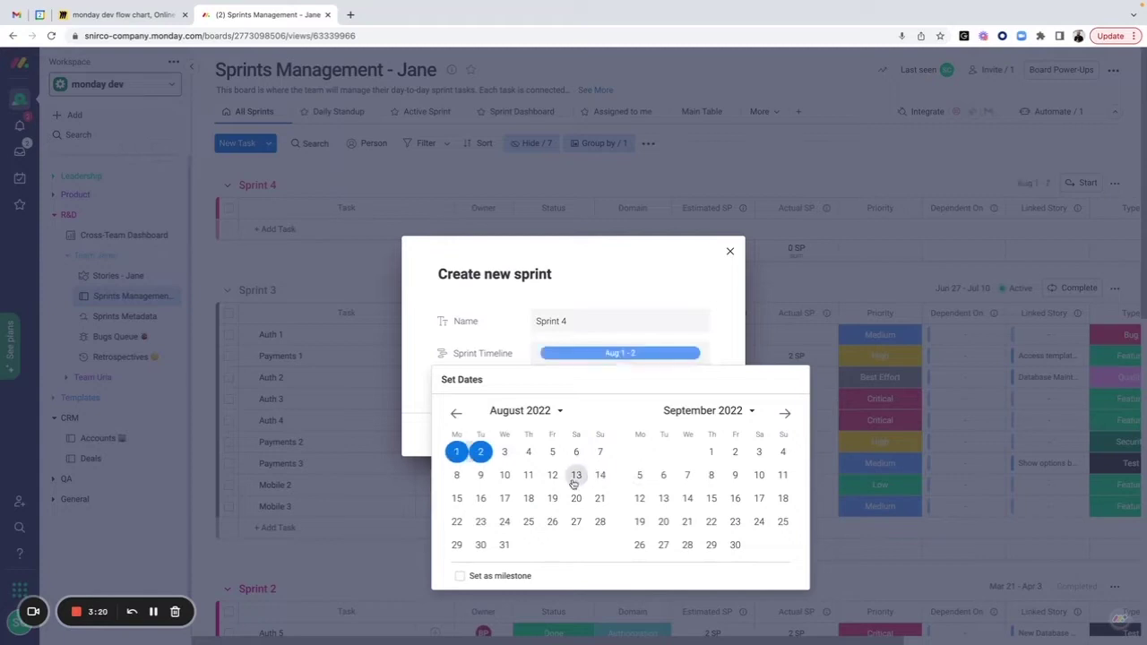
pyautogui.click(600, 475)
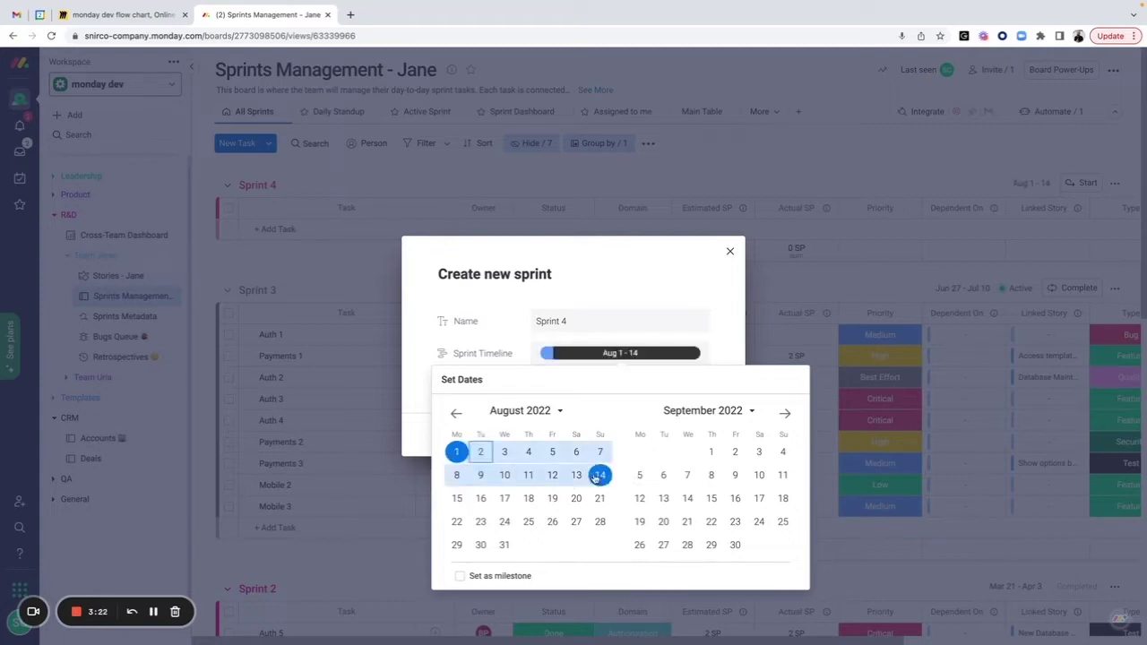
pyautogui.click(736, 341)
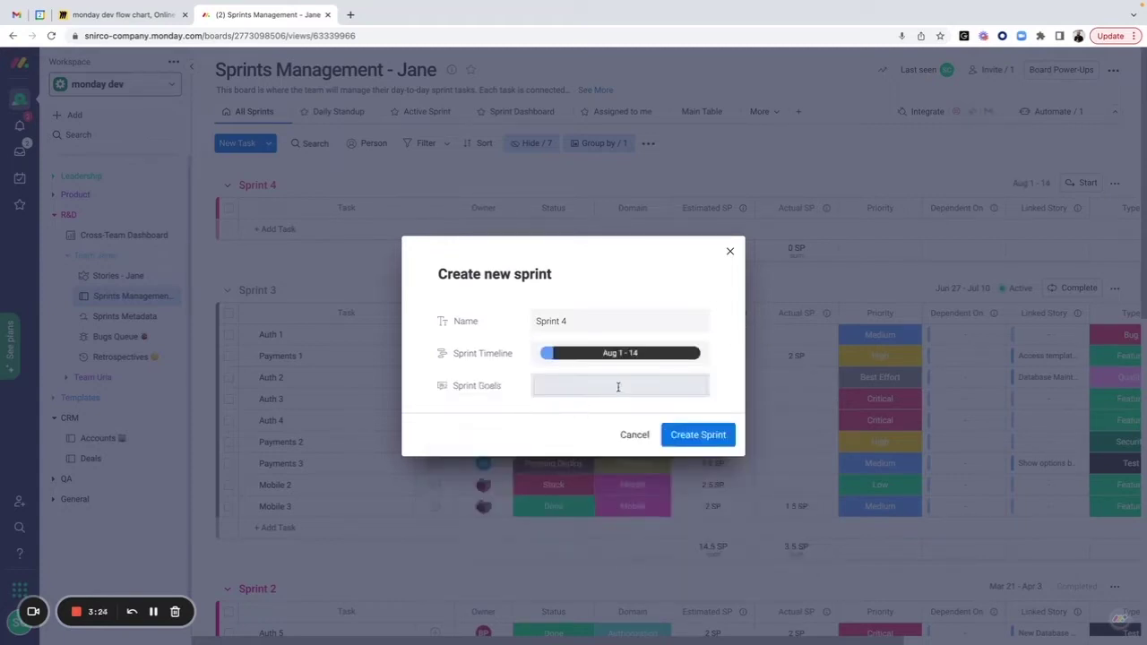
# Add '3. C' as the third sprint goal and create Sprint 4
pyautogui.click(583, 385)
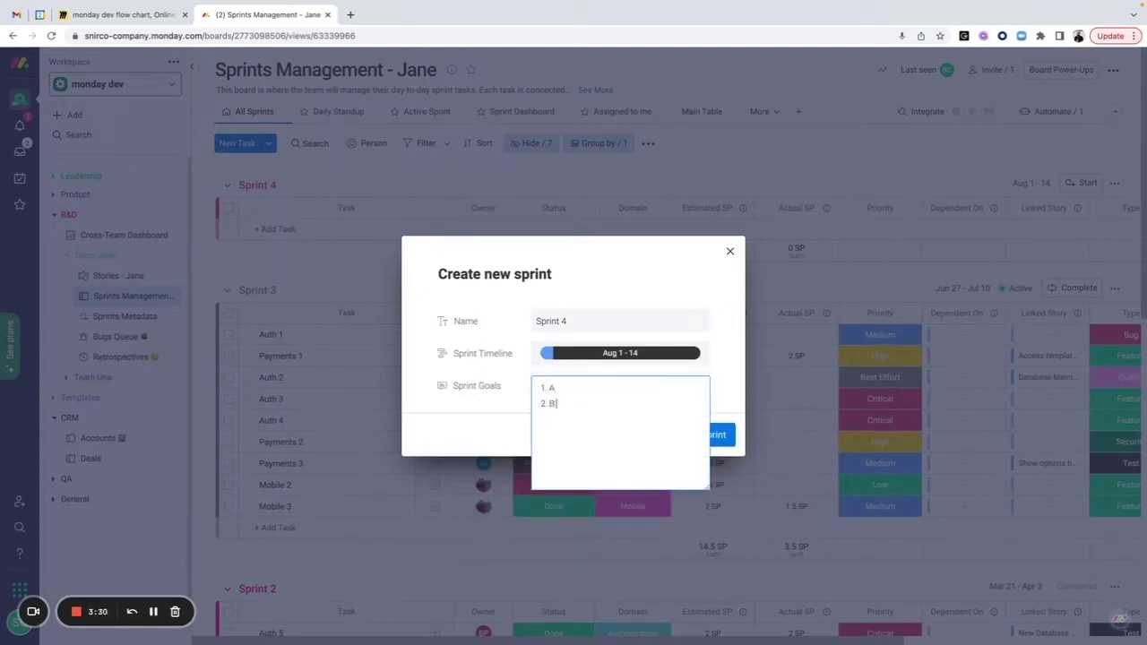
pyautogui.press('Return')
pyautogui.write('3. C')
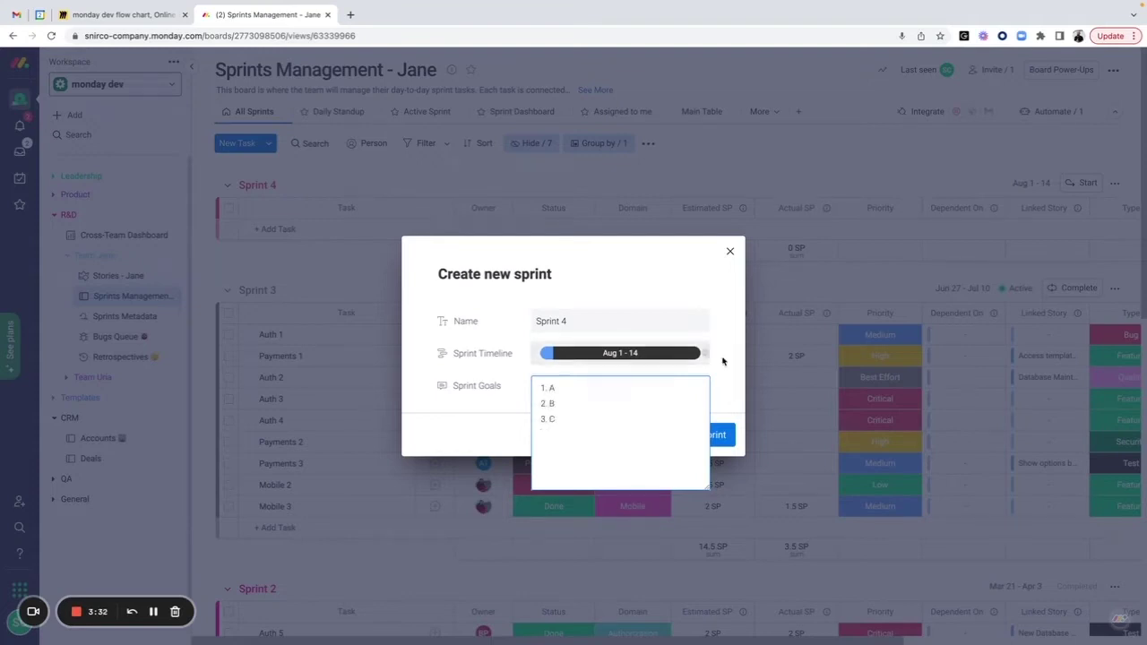
pyautogui.click(739, 373)
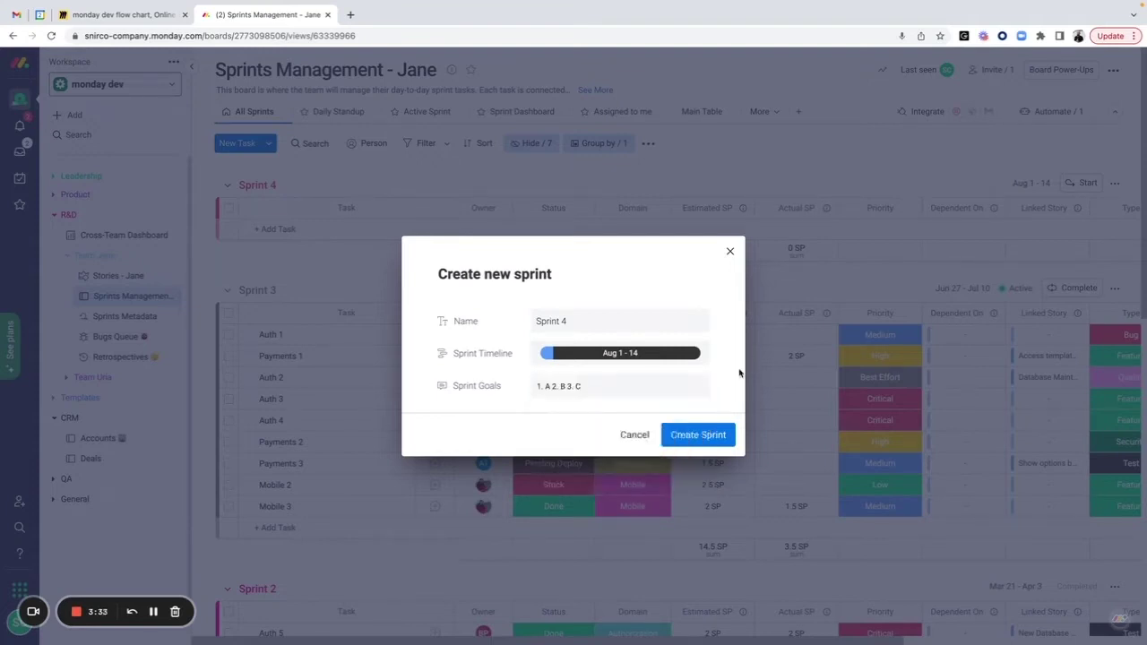
pyautogui.click(693, 435)
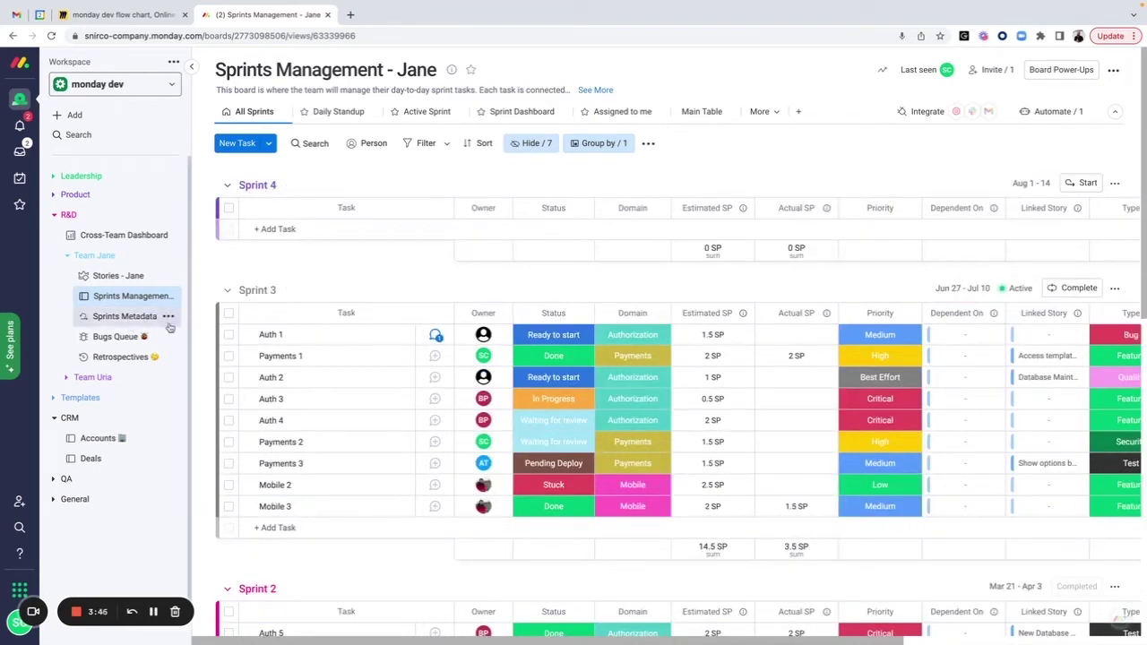
# Scroll through the sprint groups, then open the Sprints Metadata board showing Sprint 4
pyautogui.scroll(-1, 259, 310)
pyautogui.scroll(-10, 257, 311)
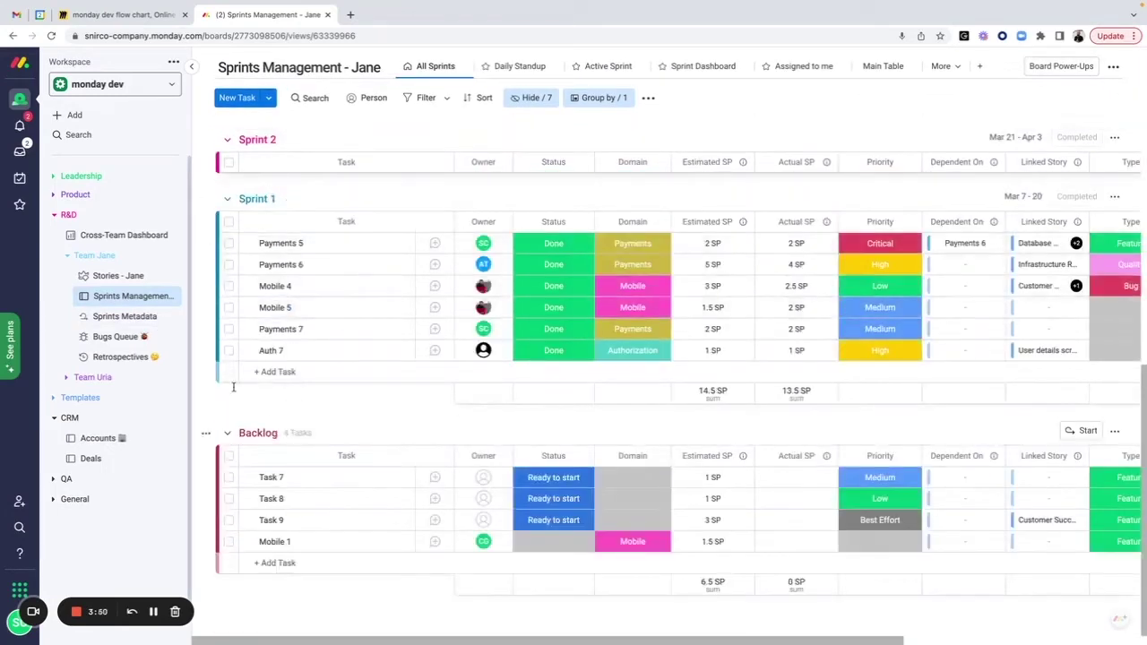
pyautogui.scroll(4, 299, 328)
pyautogui.click(125, 316)
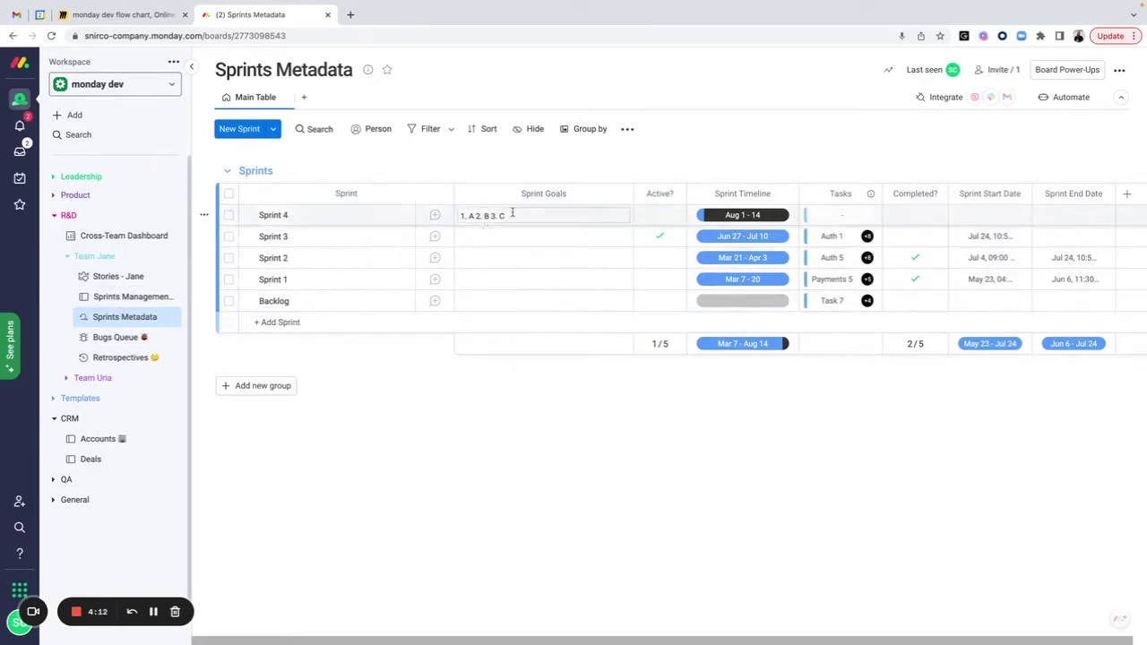
# Return to the Sprints Management - Jane board
pyautogui.click(125, 296)
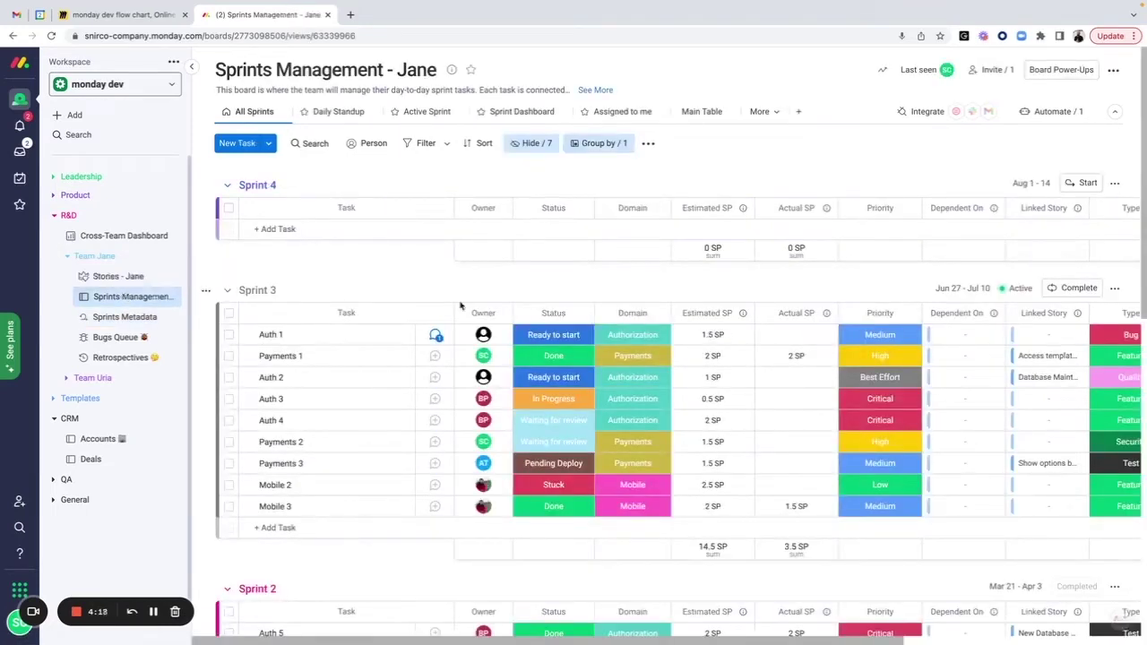
# Complete Sprint 3, start Sprint 4, then check Sprints Metadata and return to Sprints Management
pyautogui.click(1074, 288)
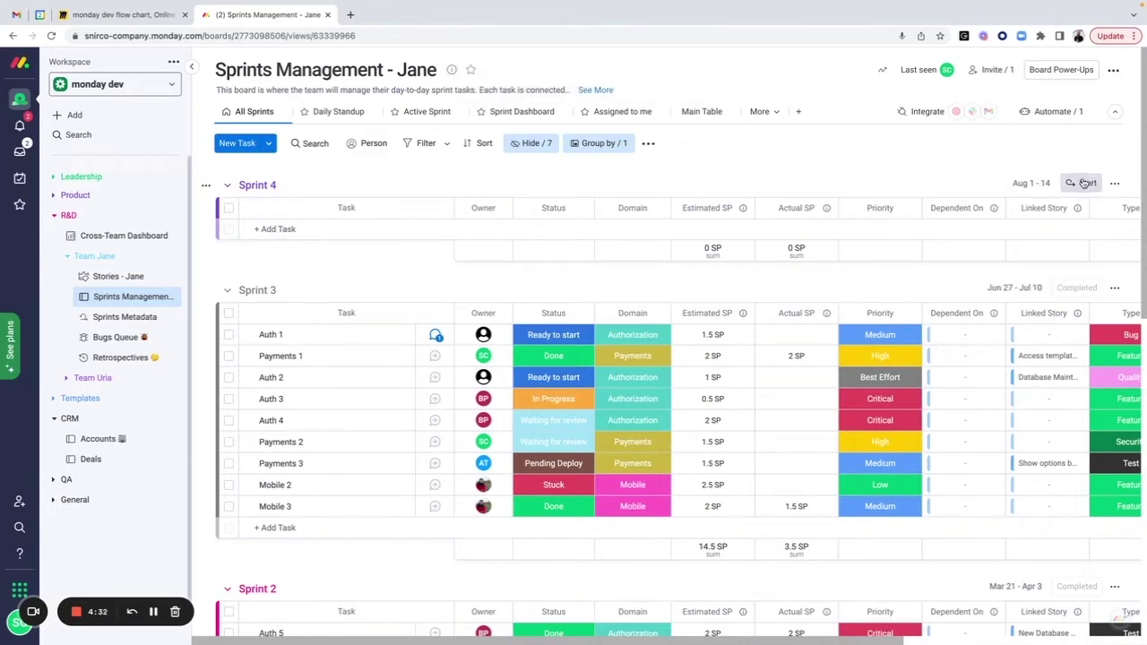
pyautogui.click(1084, 183)
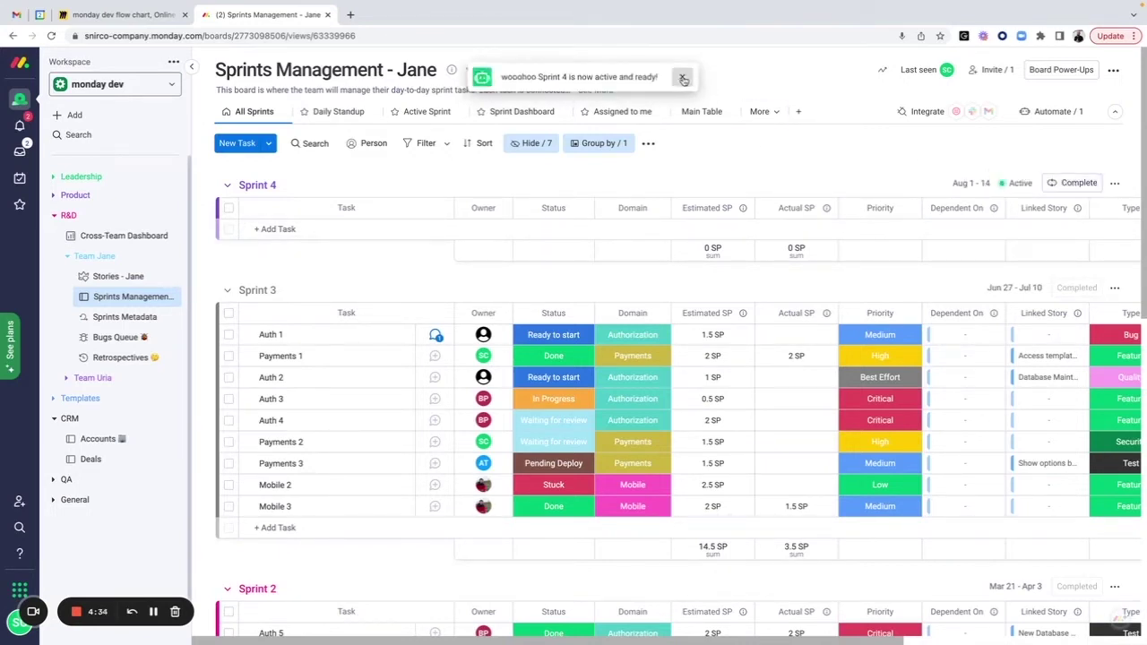
pyautogui.click(683, 80)
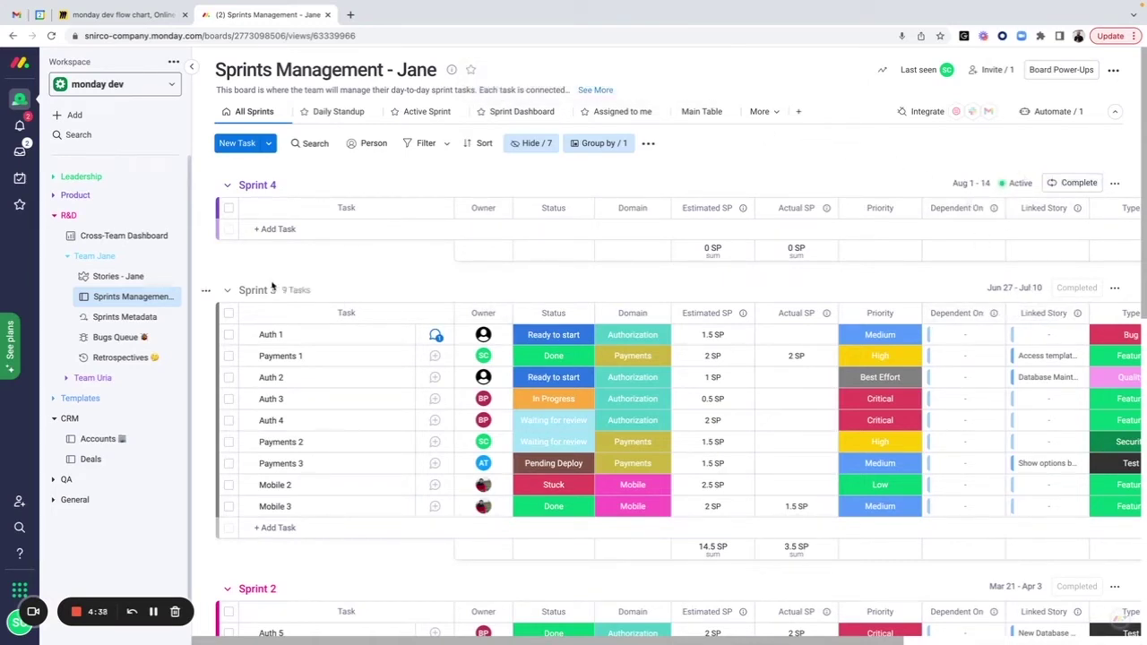
pyautogui.click(125, 317)
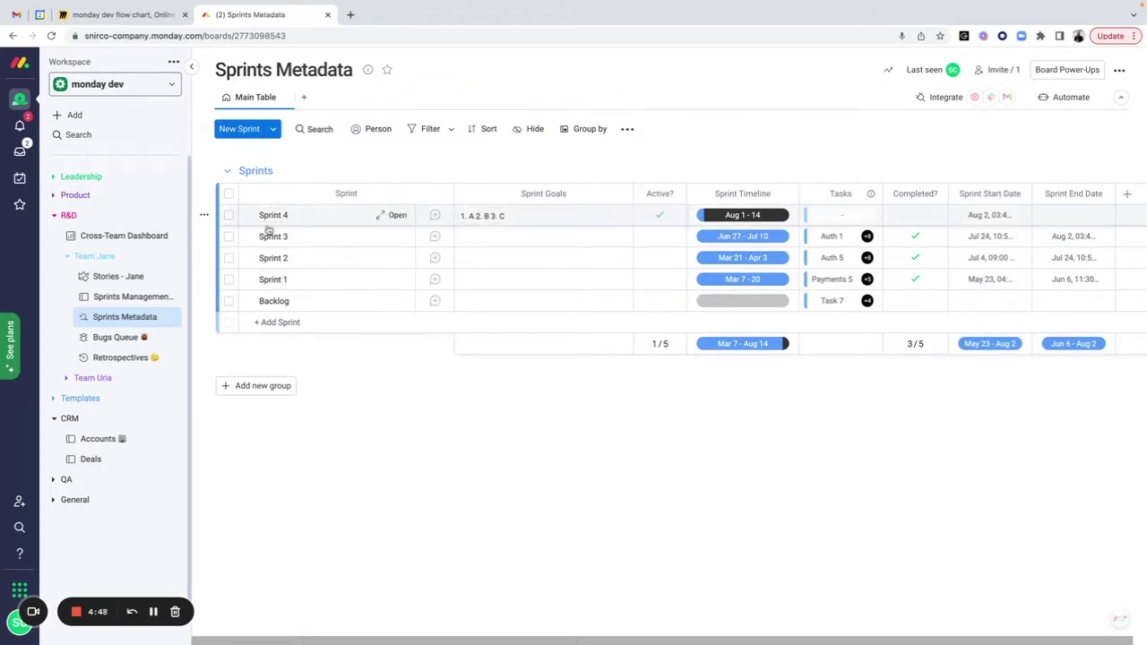
pyautogui.click(110, 305)
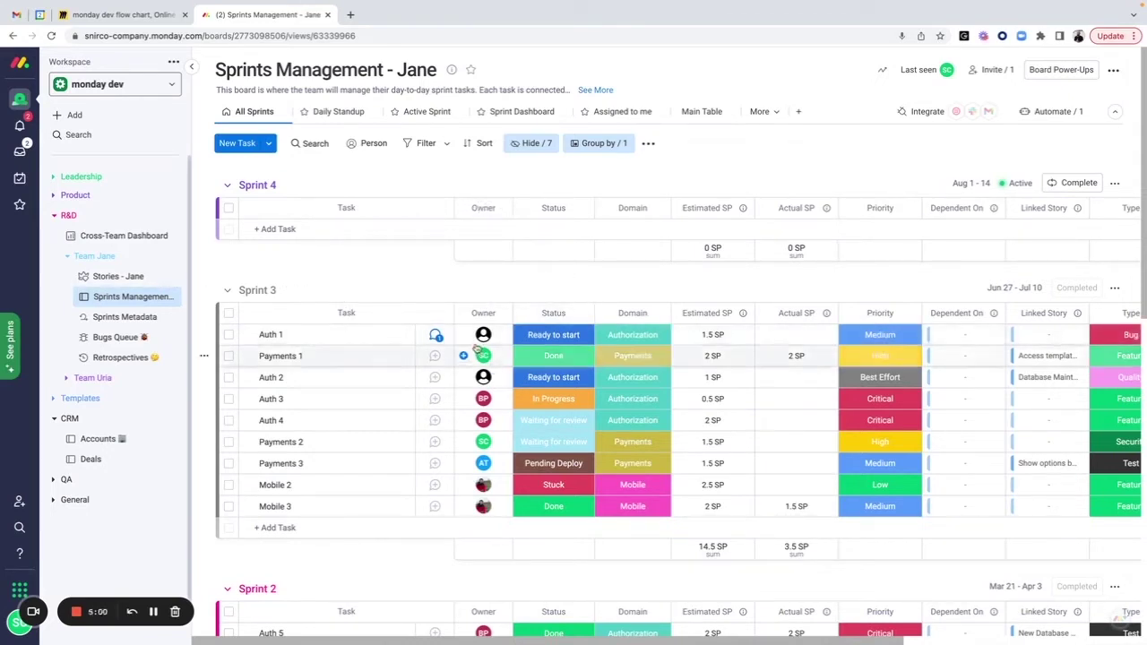
pyautogui.click(565, 336)
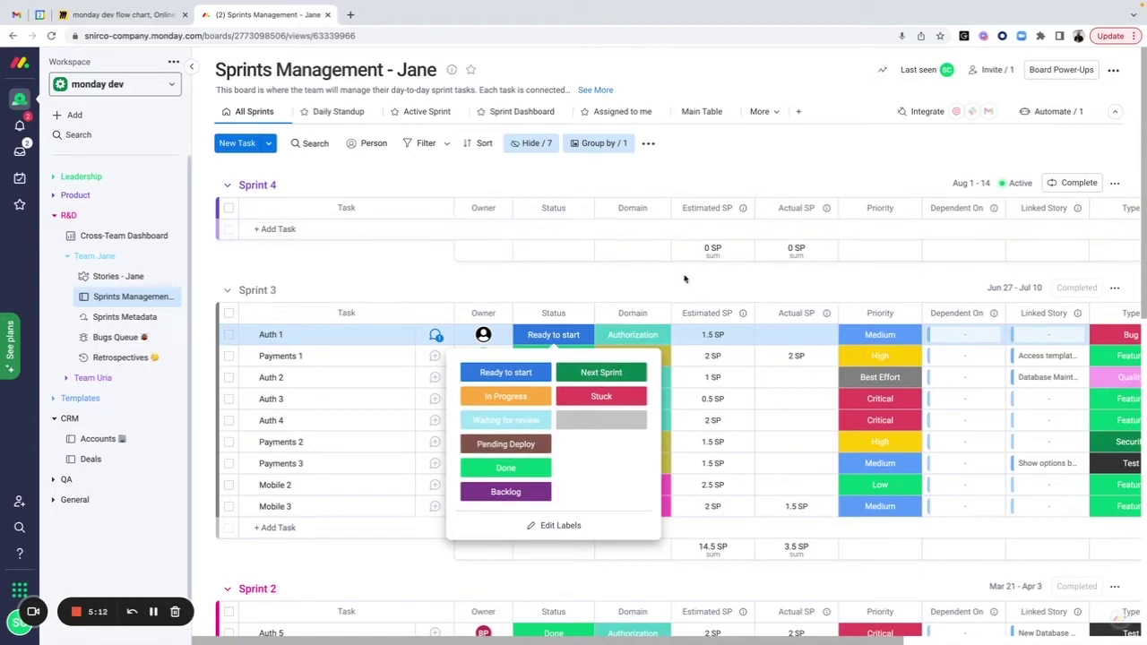
pyautogui.click(627, 289)
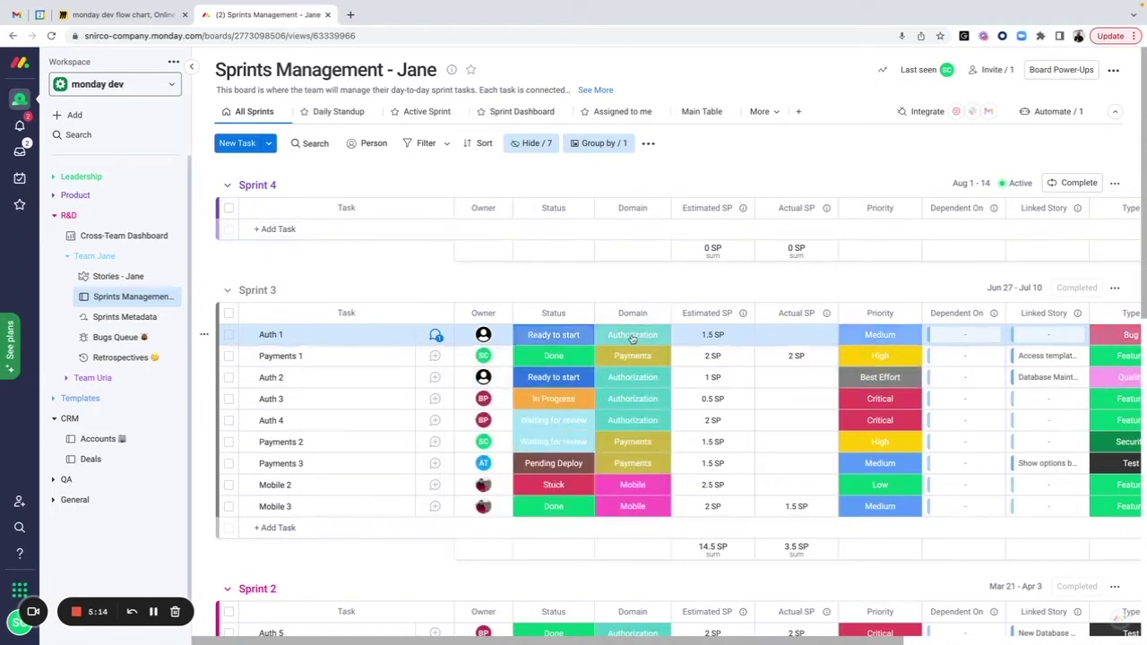
pyautogui.hscroll(3, 627, 295)
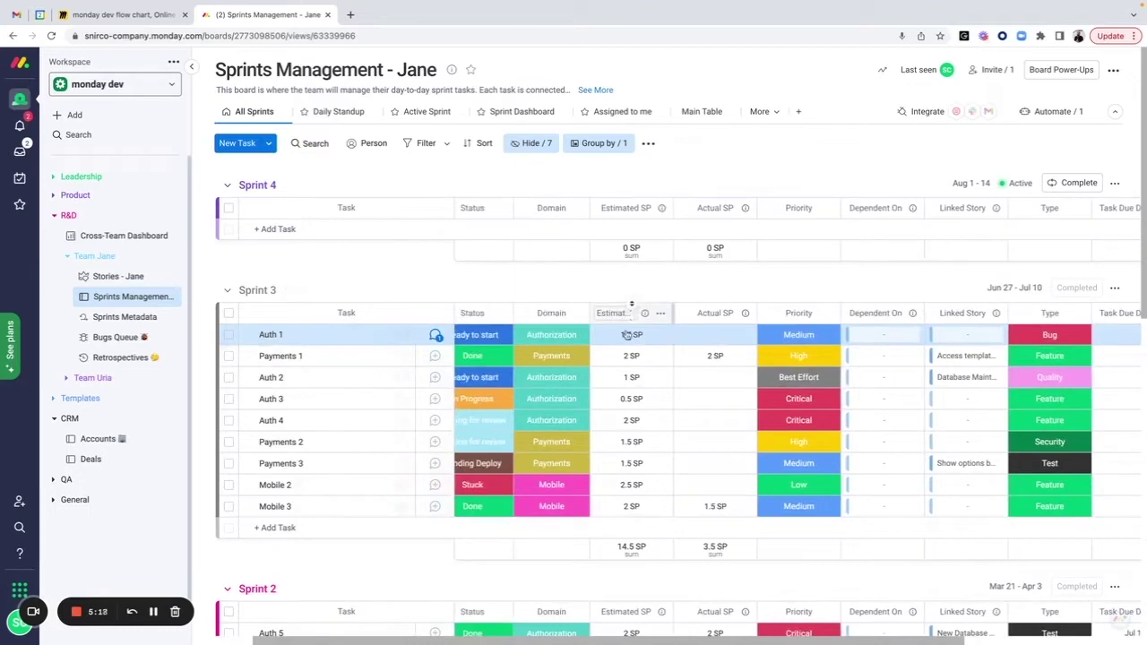
pyautogui.click(641, 550)
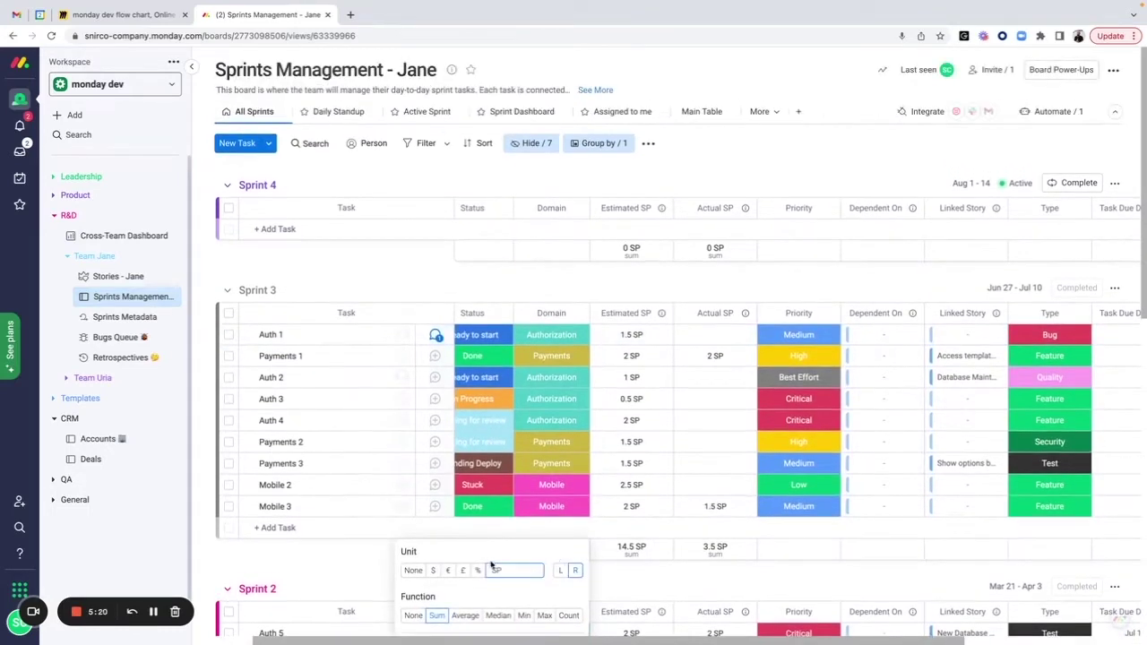
pyautogui.write('Hours')
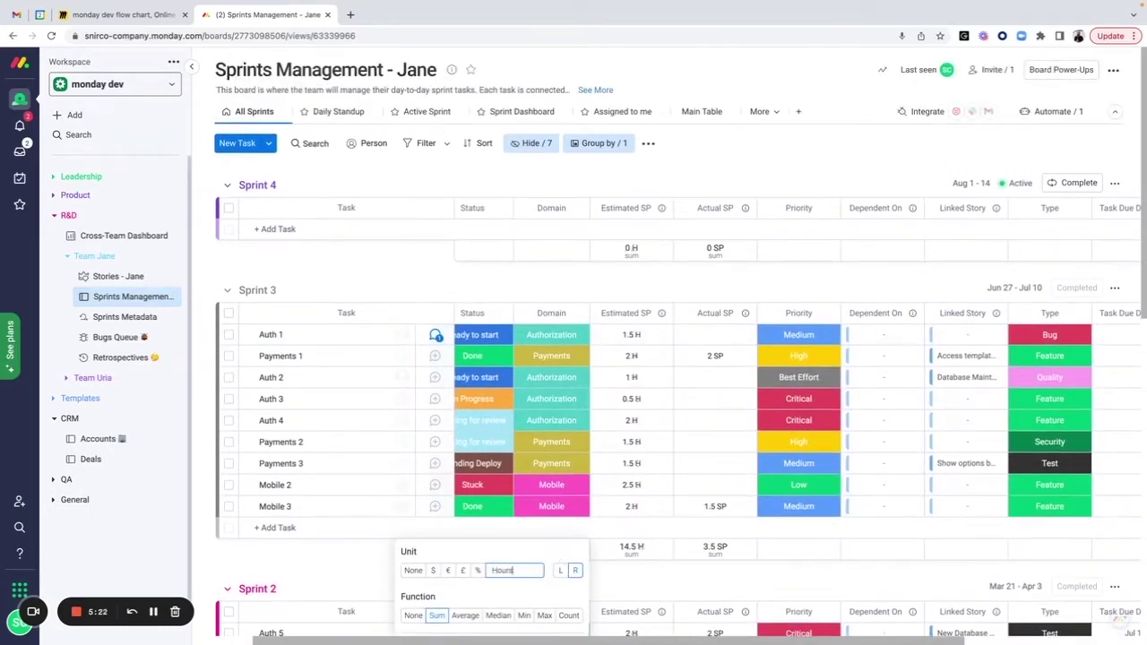
pyautogui.press('BackSpace')
pyautogui.write('SP')
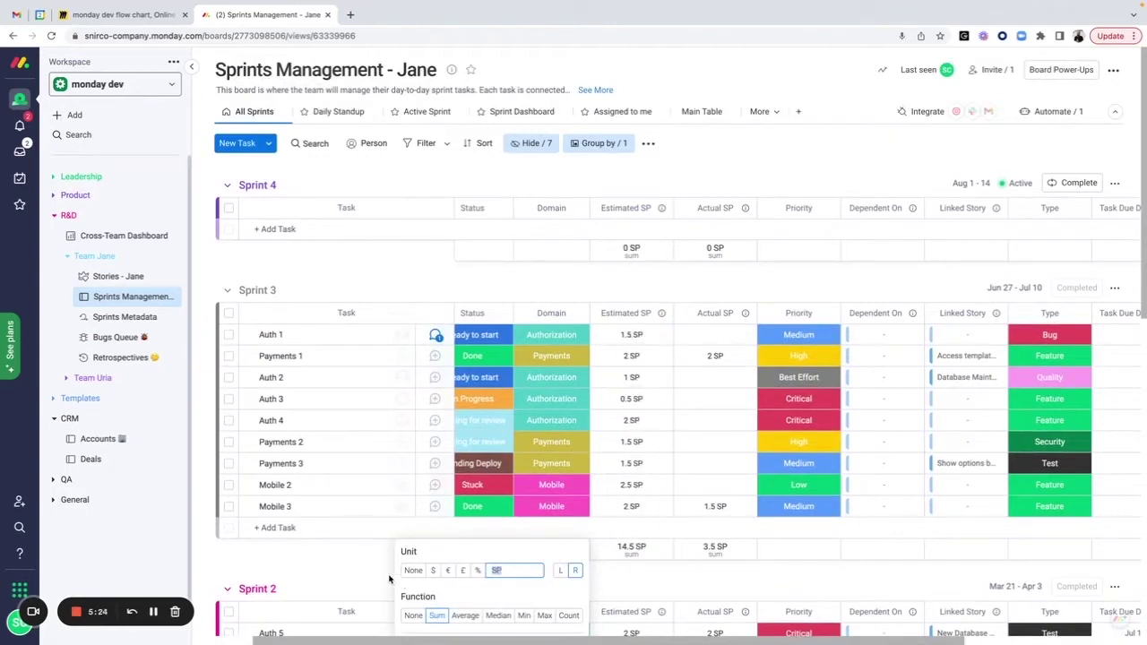
pyautogui.click(343, 559)
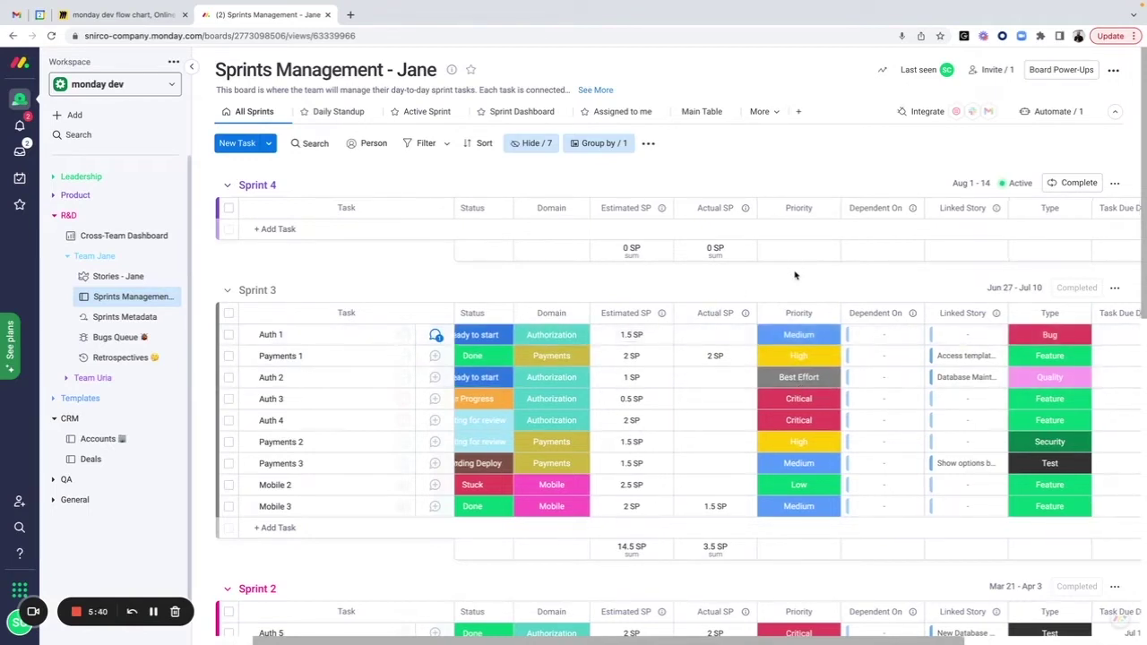
pyautogui.hscroll(3, 788, 287)
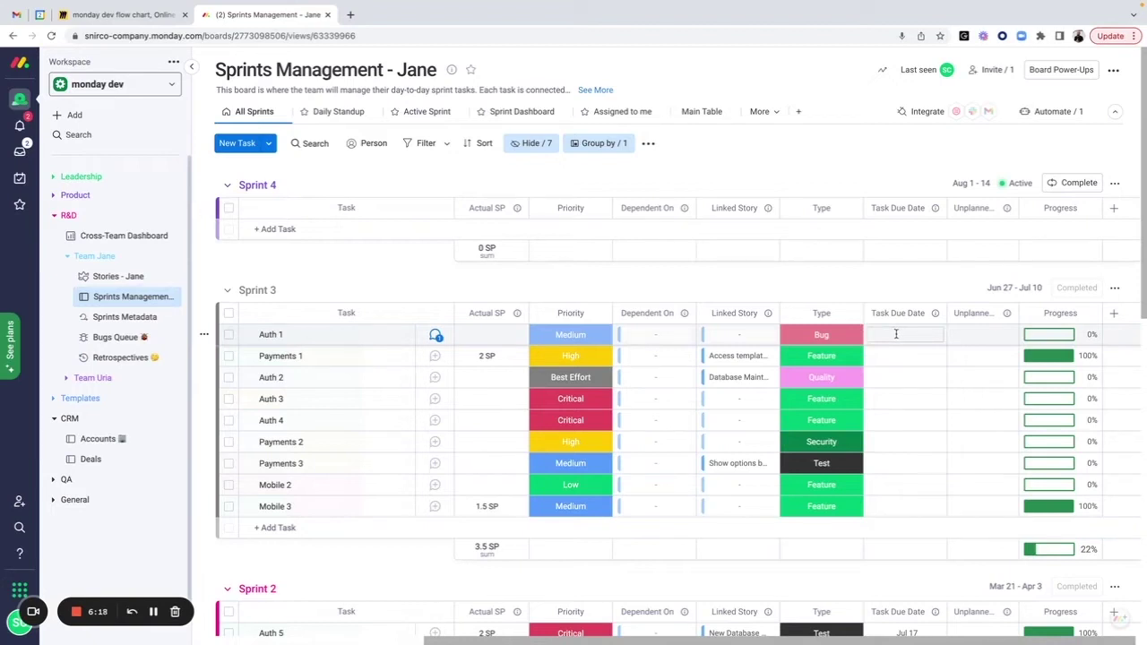
pyautogui.click(933, 313)
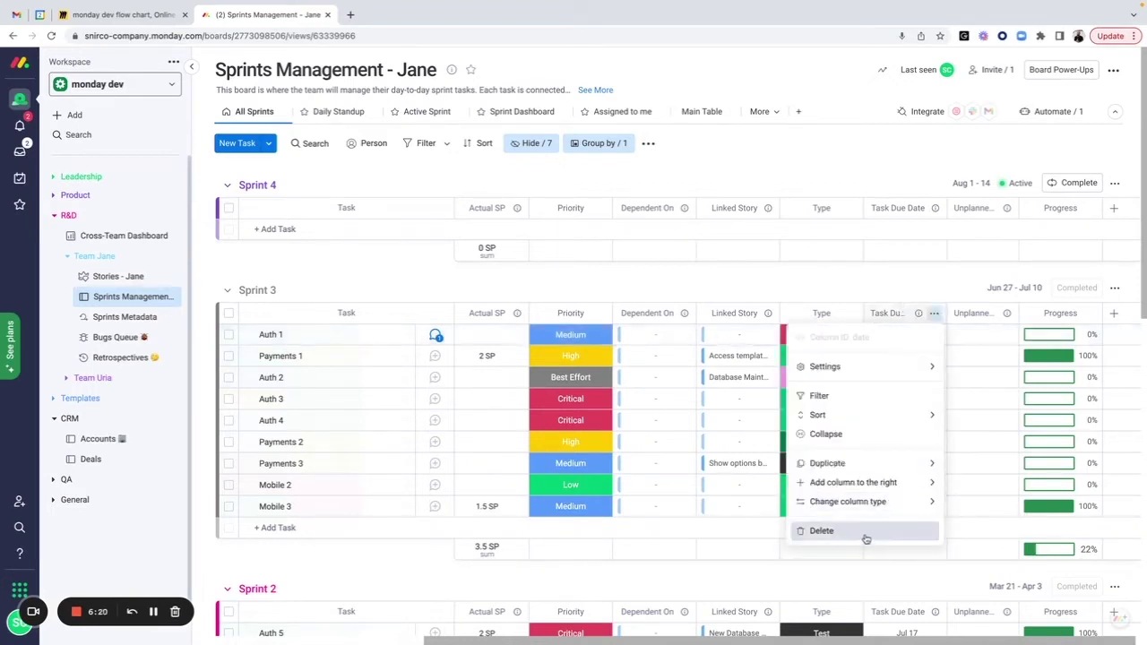
pyautogui.click(887, 278)
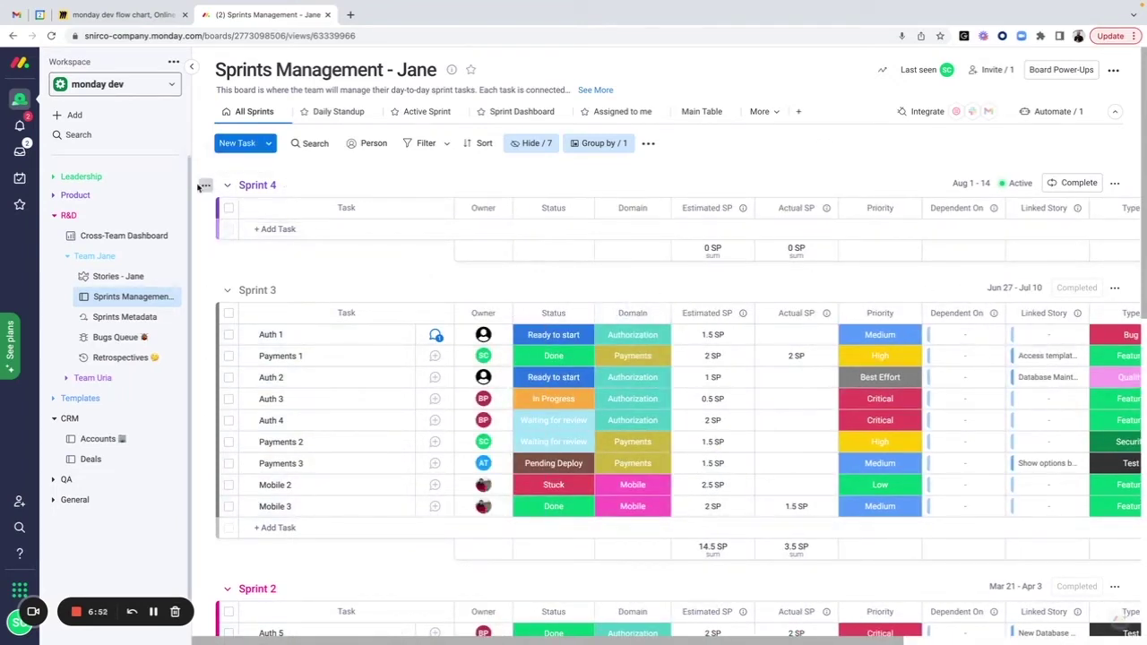
# Delete the Sprint 4 row from the Sprints Metadata board and confirm the deletion
pyautogui.click(206, 188)
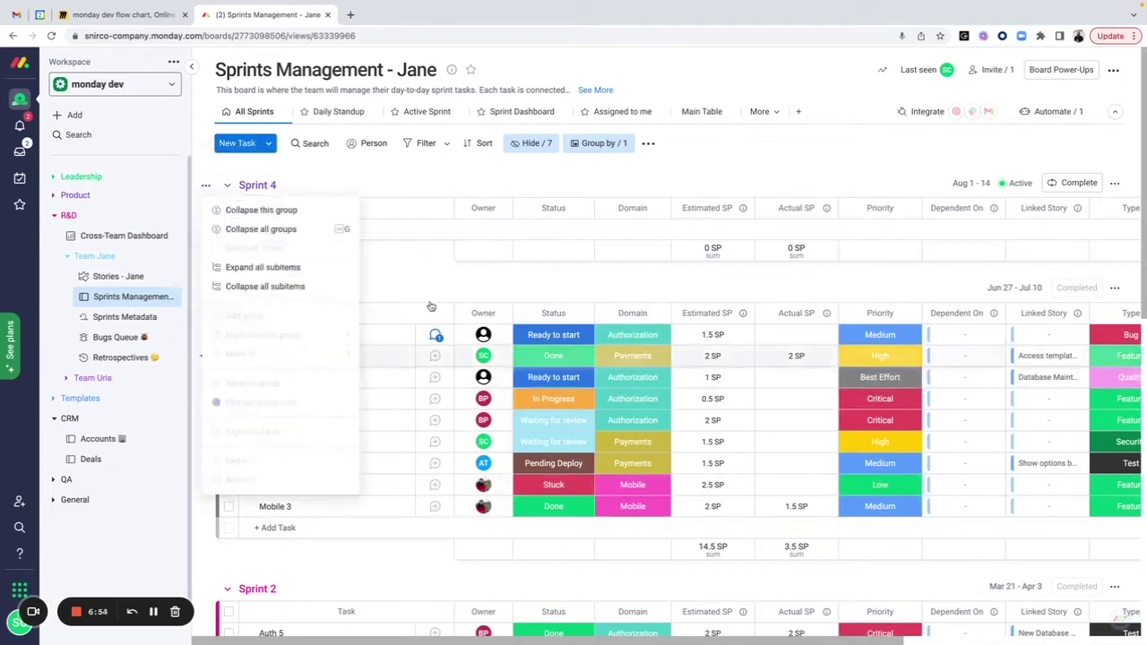
pyautogui.click(445, 276)
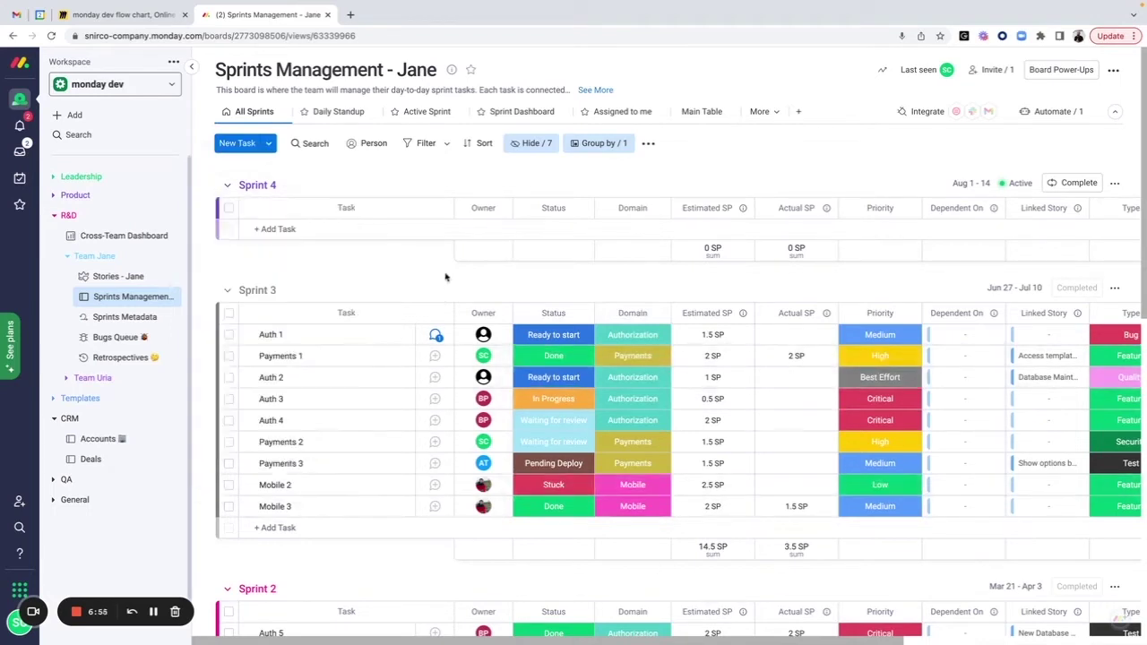
pyautogui.click(114, 317)
pyautogui.click(229, 215)
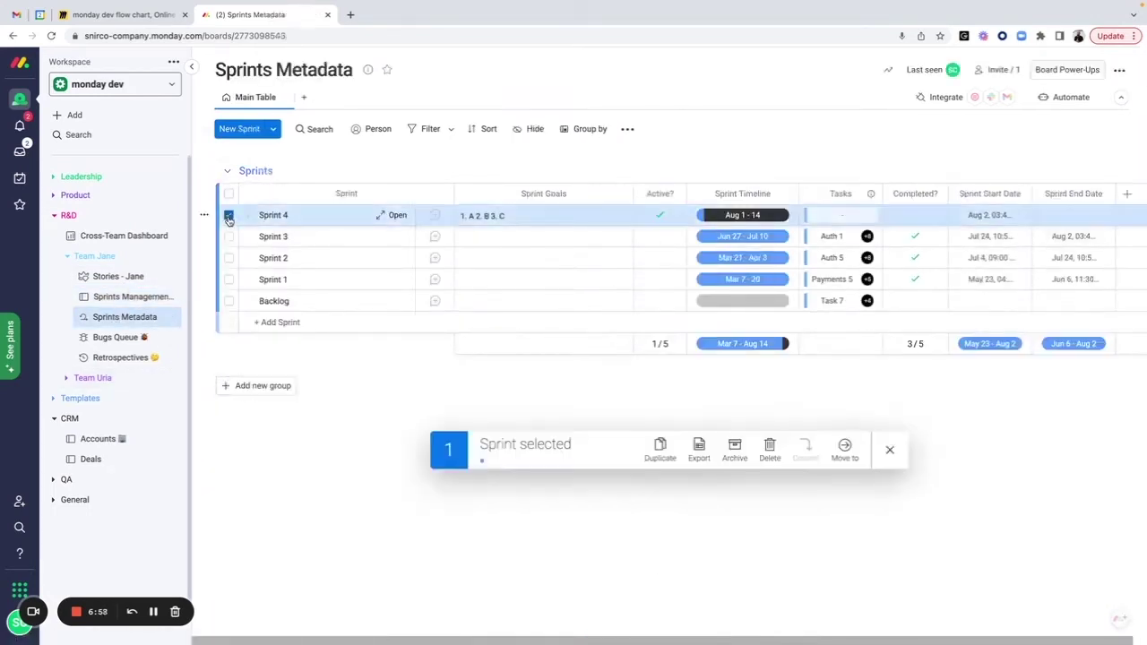
pyautogui.click(770, 450)
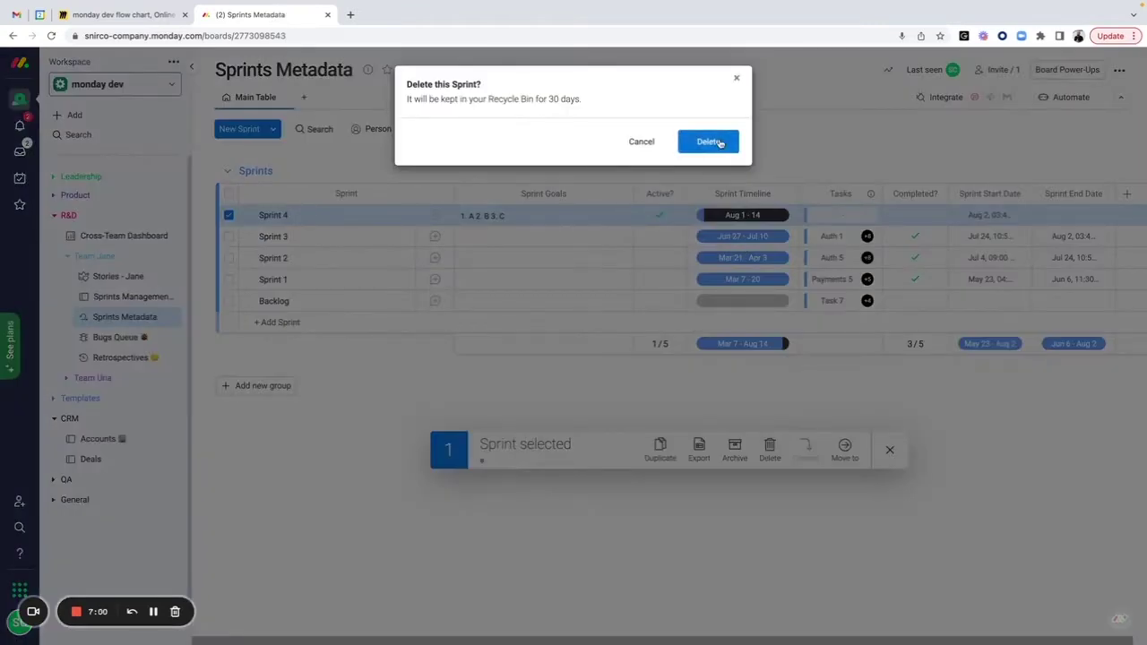
pyautogui.click(708, 142)
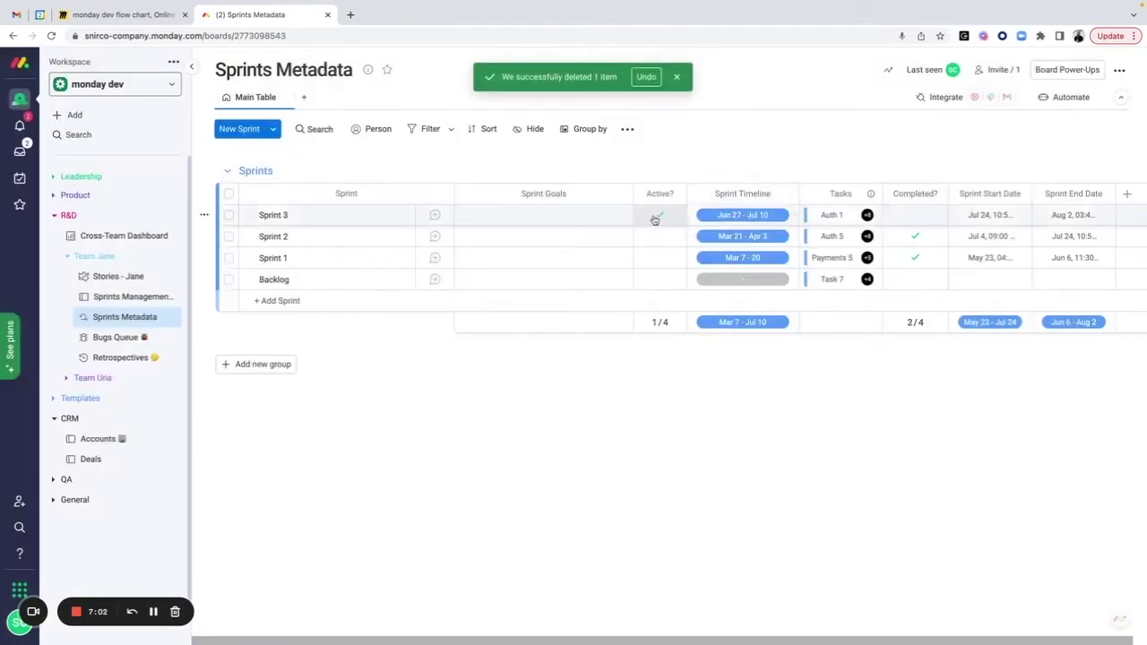
# Go back to the Sprints Management board, dismiss the deletion notice and collapse the sidebar
pyautogui.click(115, 299)
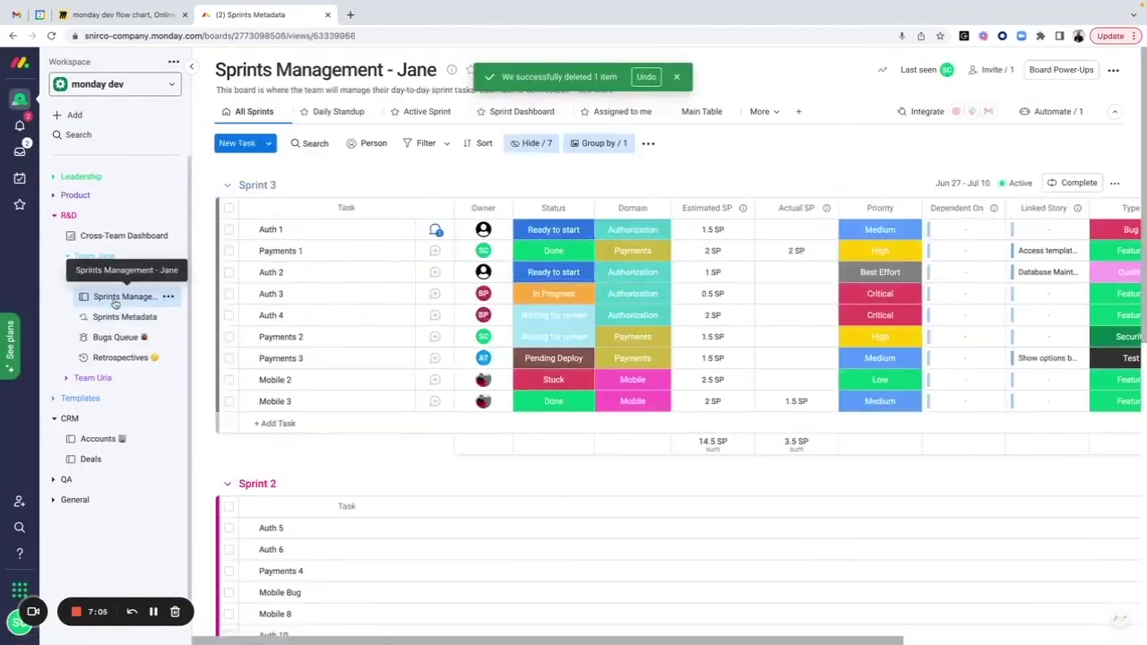
pyautogui.click(677, 76)
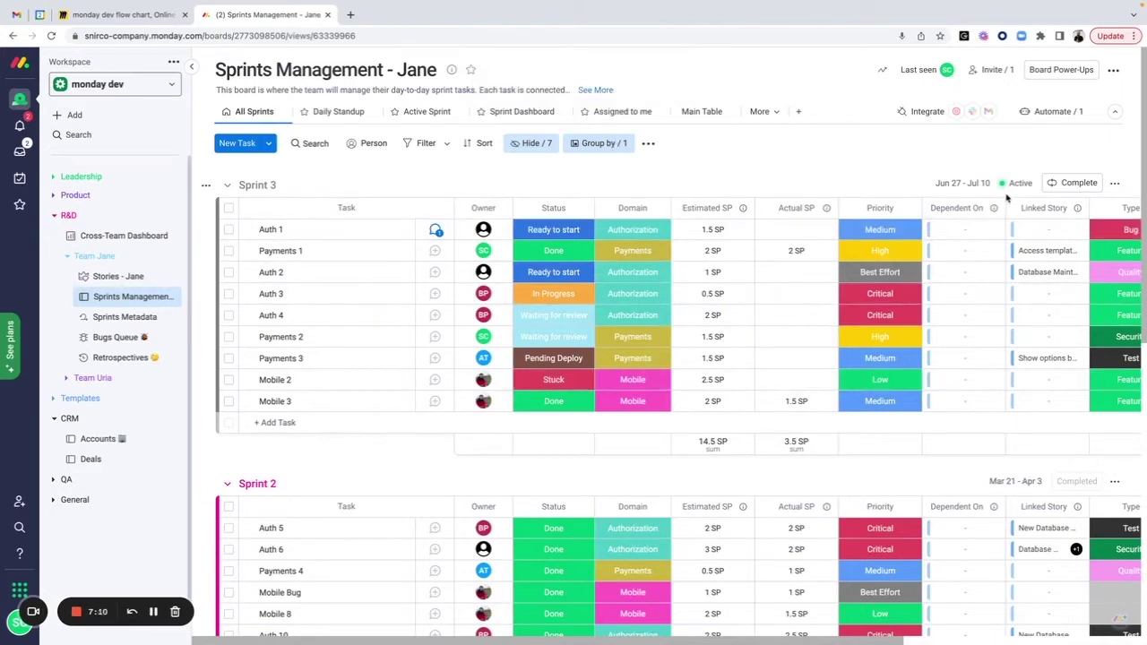
pyautogui.click(191, 68)
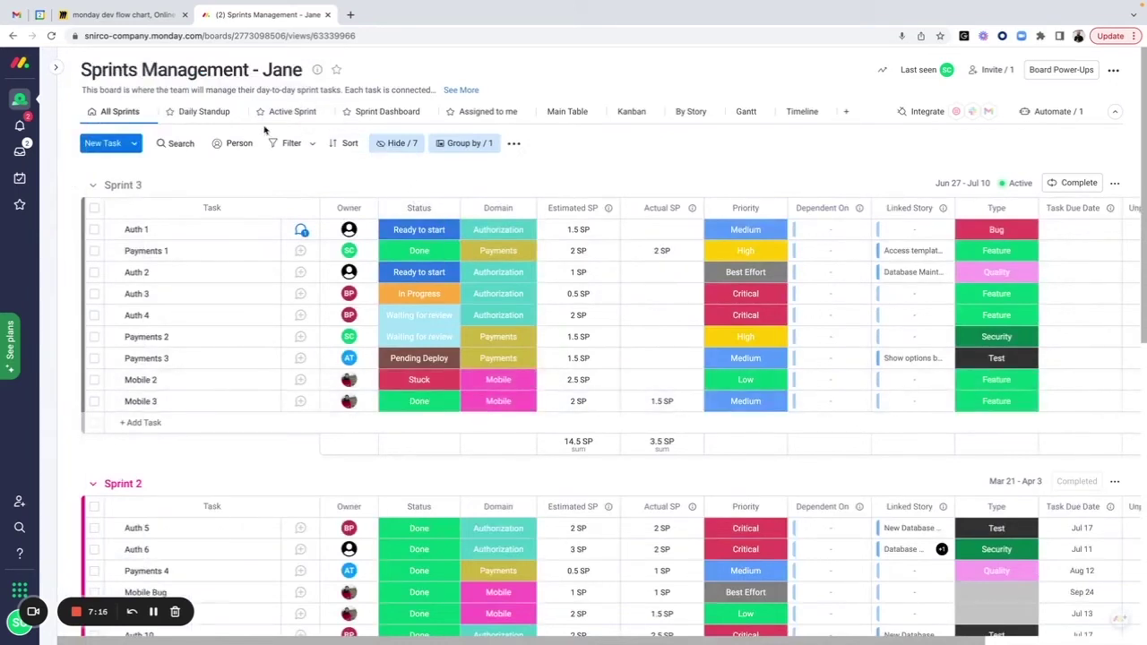
pyautogui.click(203, 111)
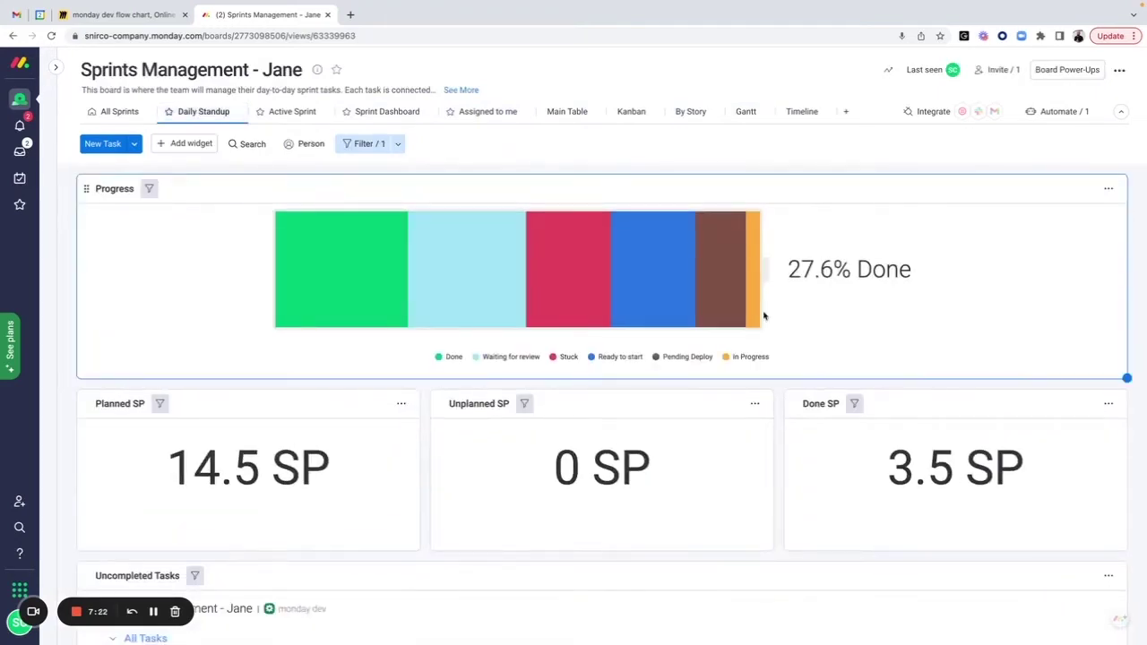
pyautogui.moveTo(356, 282)
pyautogui.moveTo(558, 266)
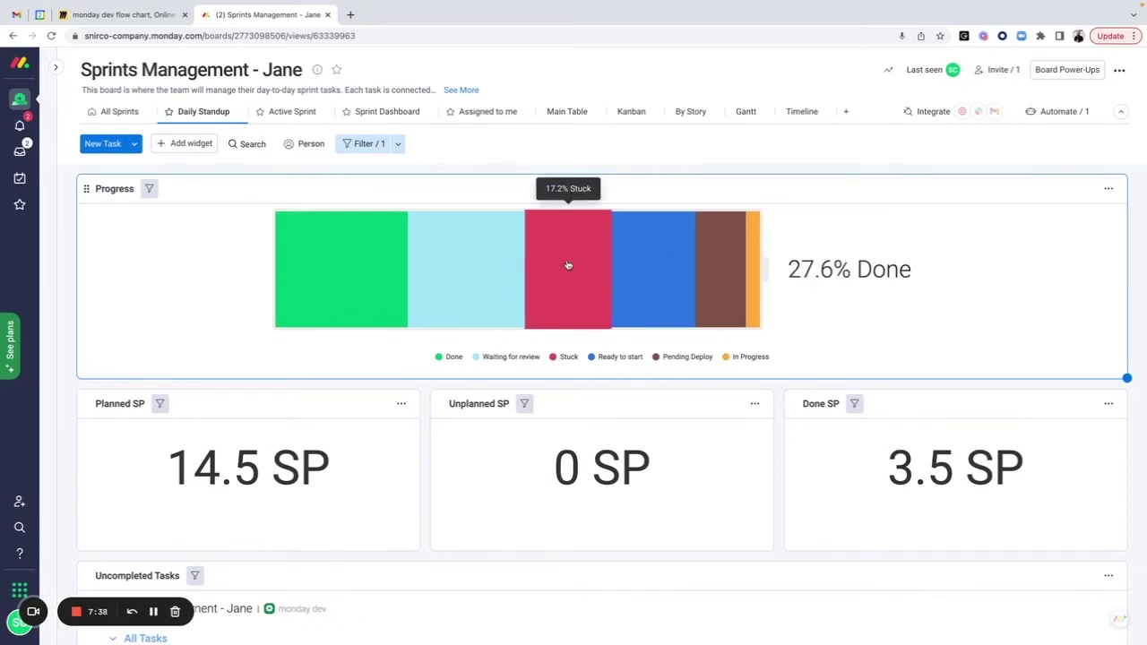
# Change Mobile 2's status from Stuck to Done from the Progress drill-down, then check the Done list
pyautogui.click(573, 263)
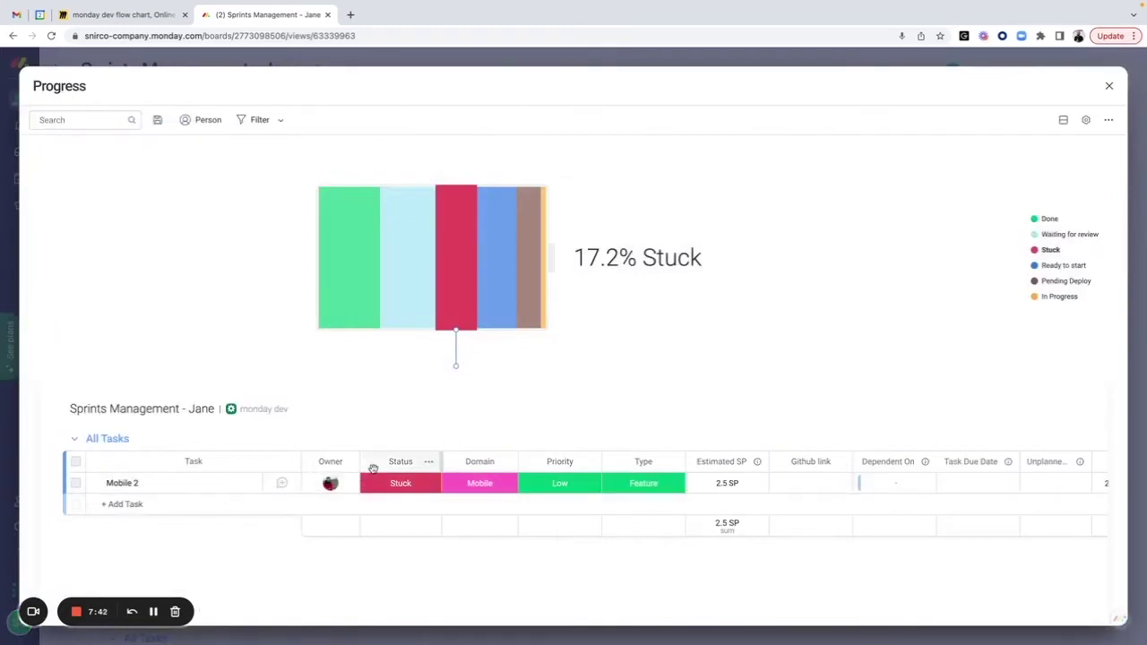
pyautogui.hscroll(1, 367, 484)
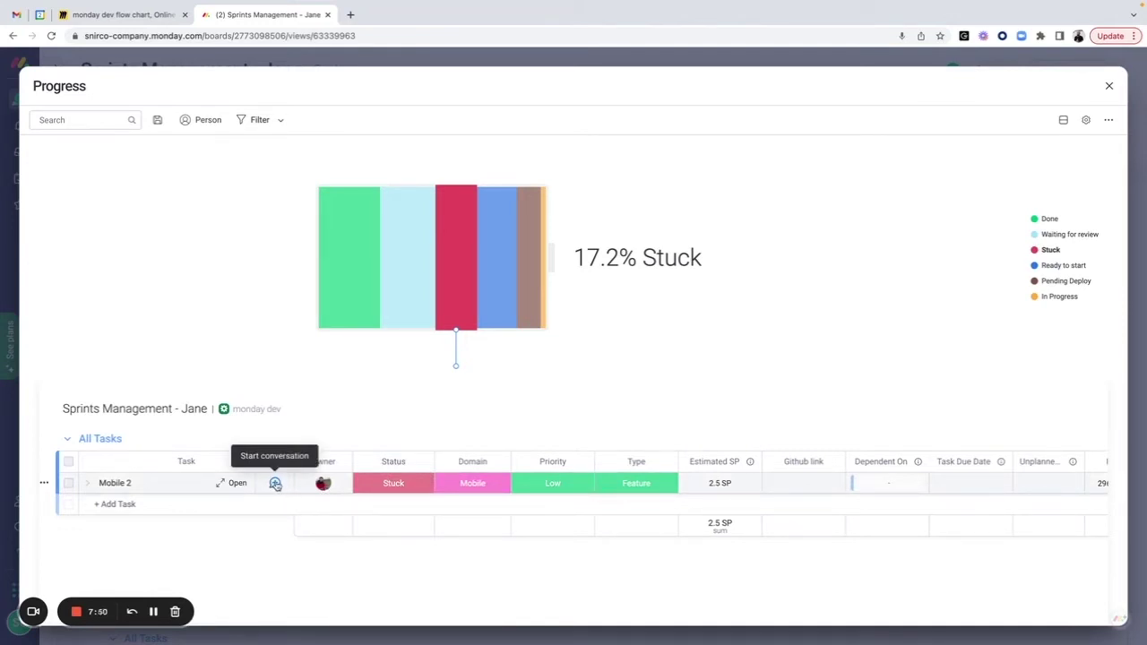
pyautogui.click(410, 484)
pyautogui.click(348, 615)
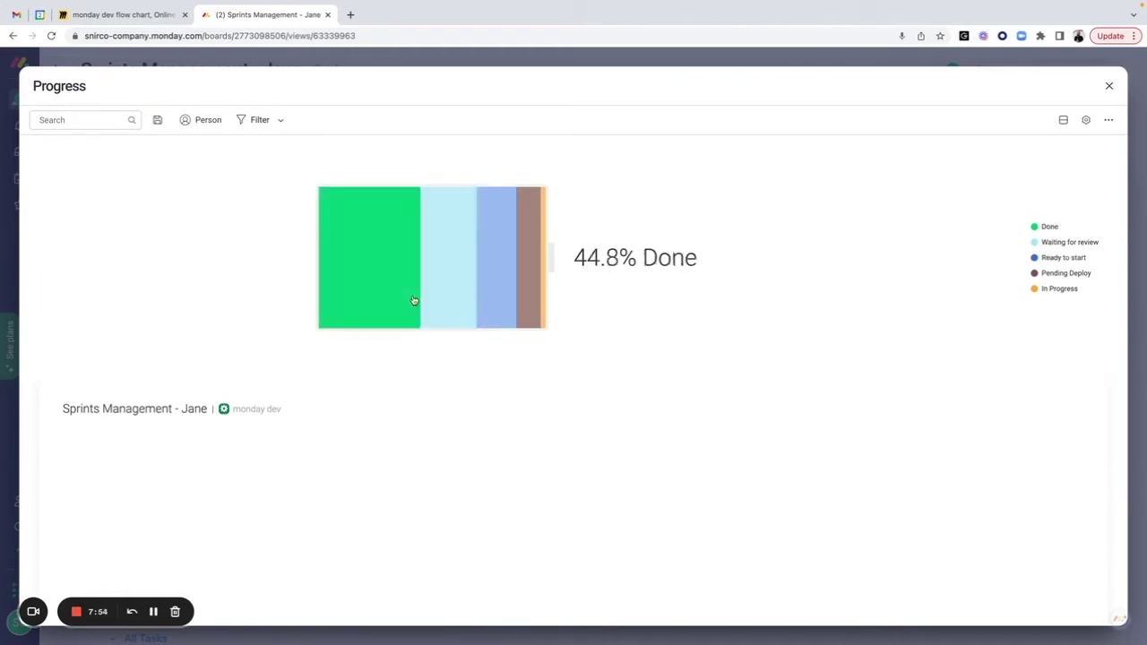
pyautogui.click(397, 256)
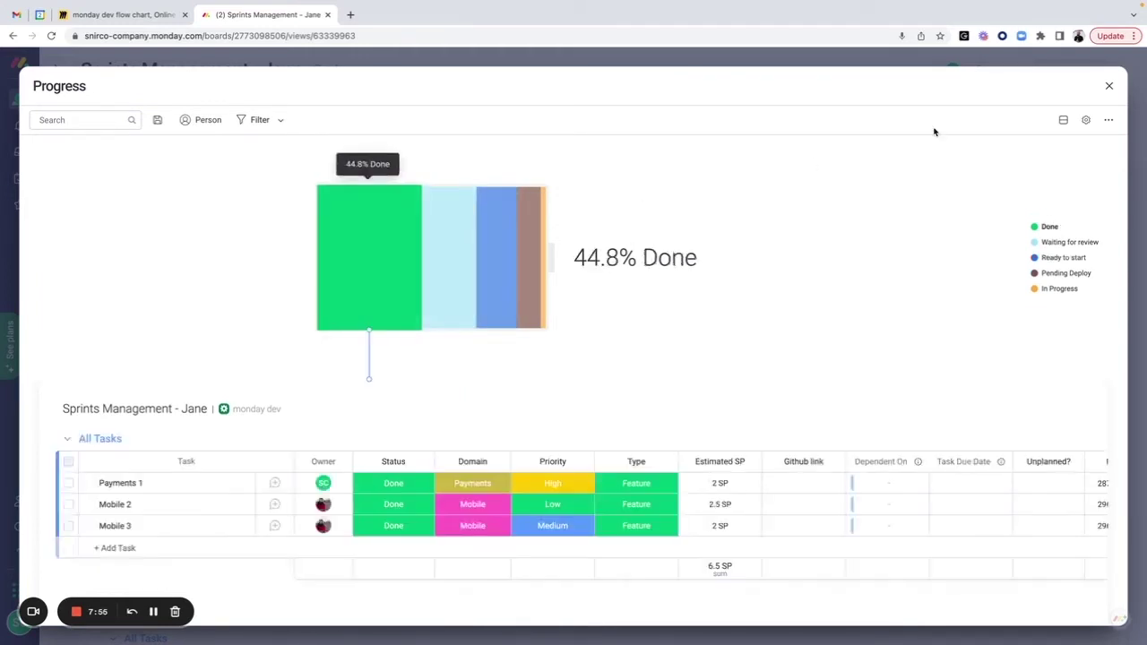
pyautogui.click(1109, 85)
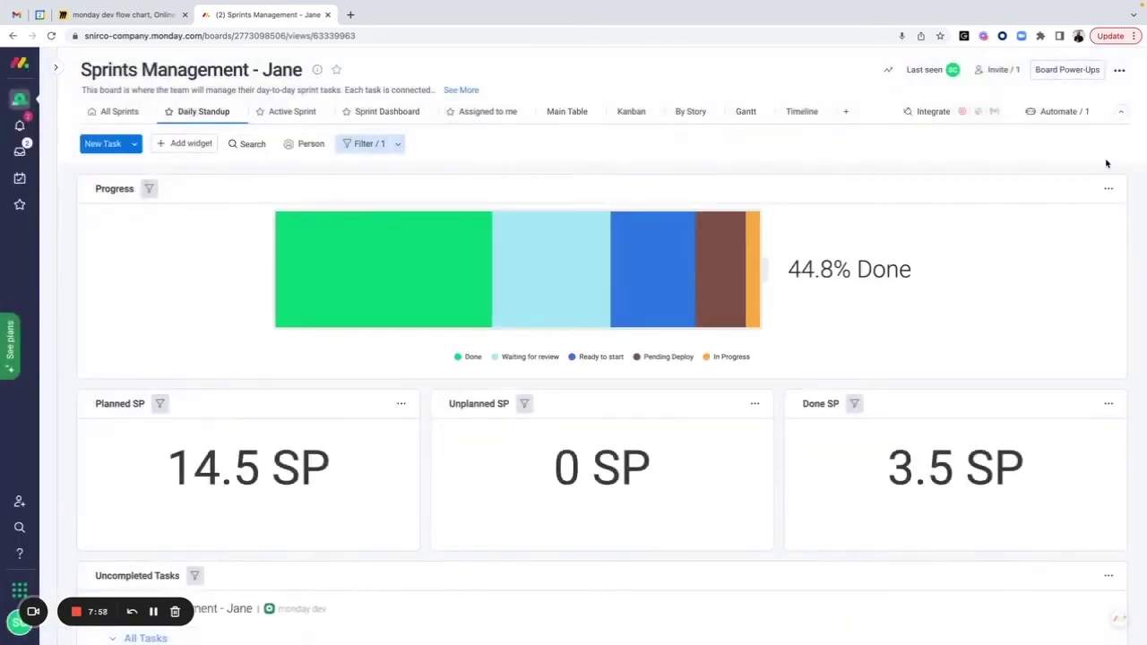
pyautogui.scroll(-2, 1143, 193)
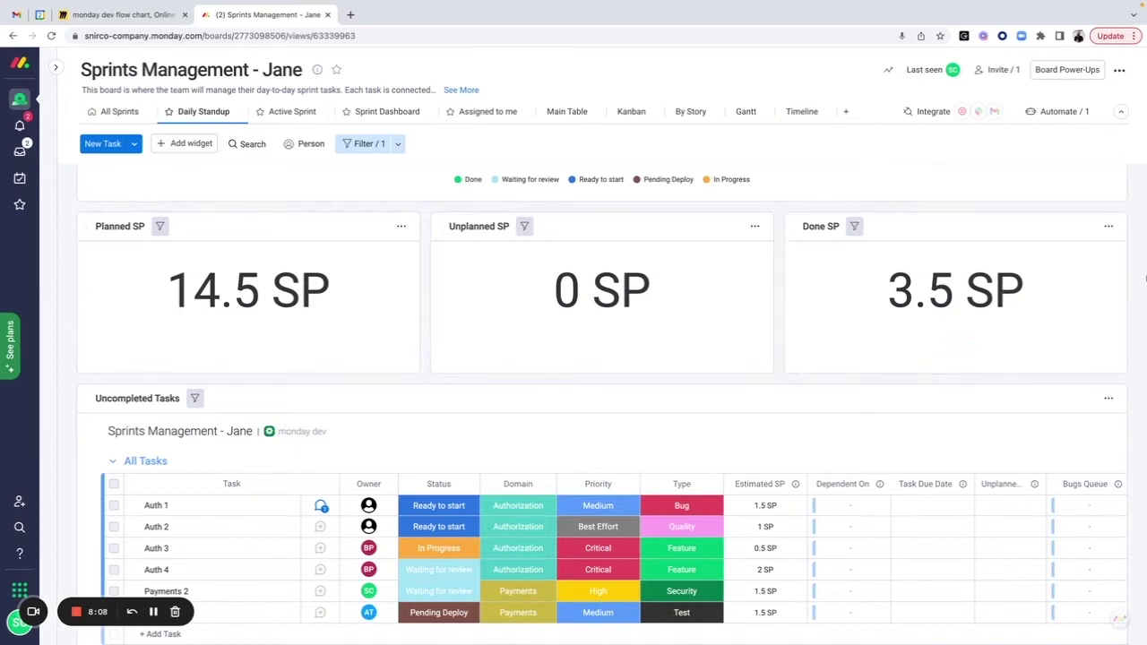
pyautogui.scroll(-3, 1143, 283)
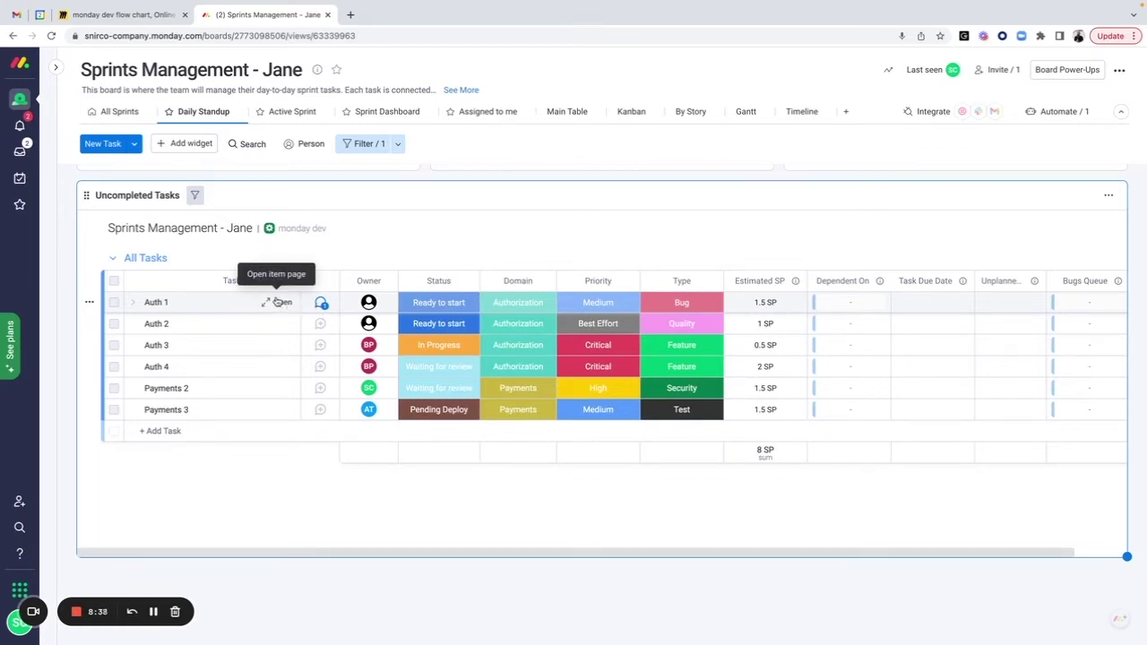
pyautogui.scroll(5, 278, 305)
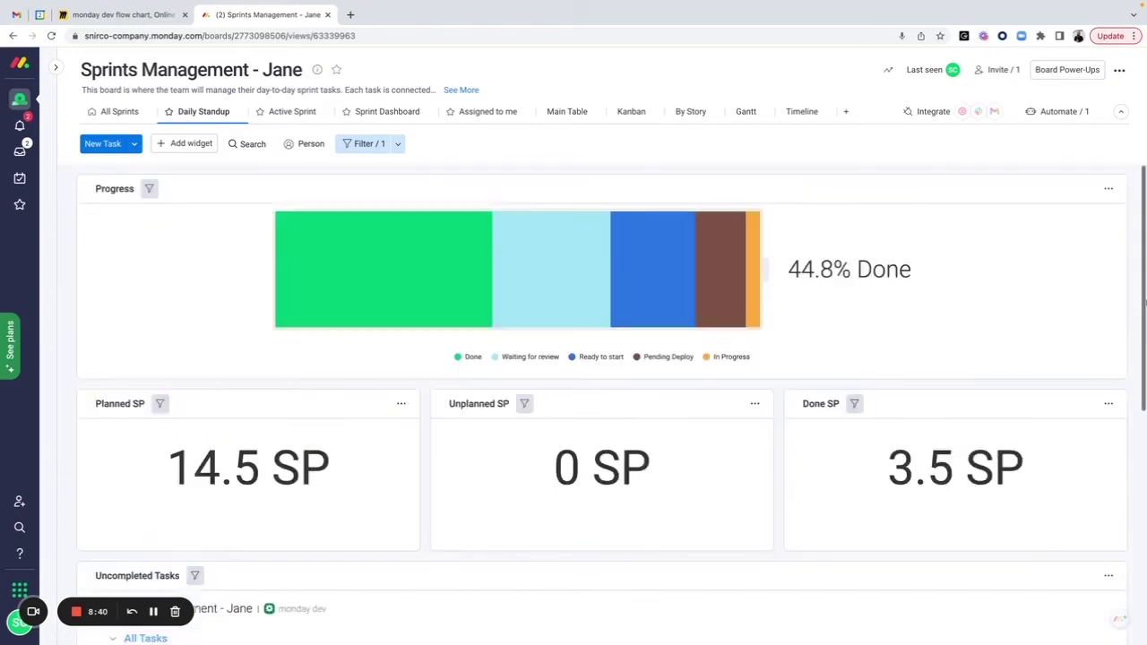
# Go via Active Sprint to the Sprint Dashboard view showing 14.5 planned story points
pyautogui.click(280, 111)
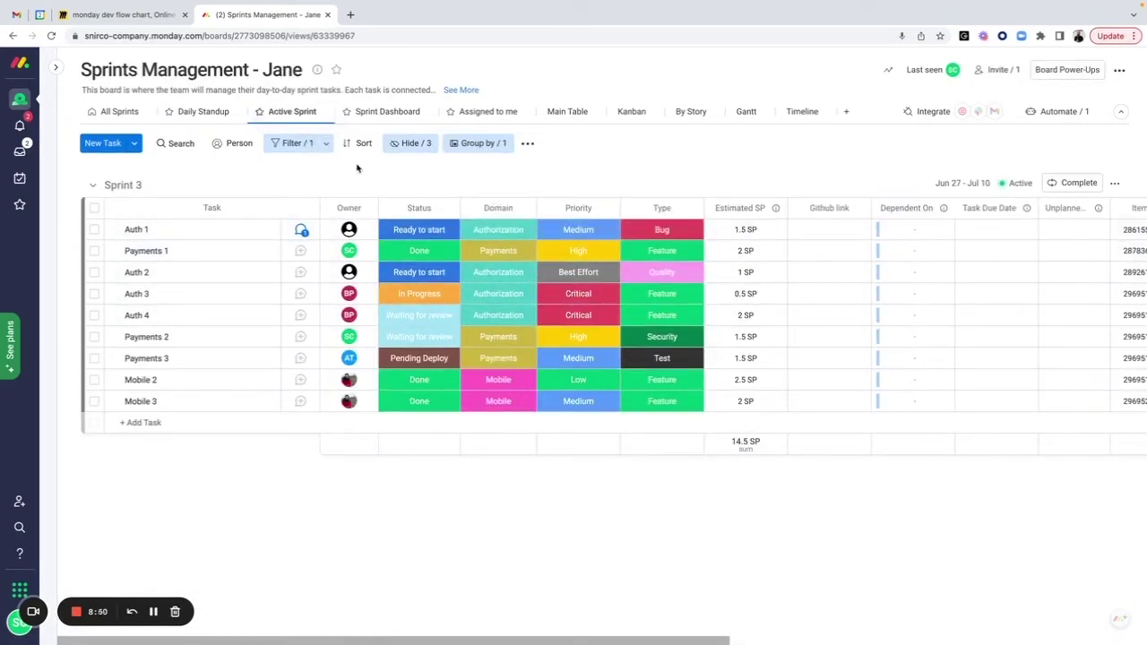
pyautogui.click(393, 114)
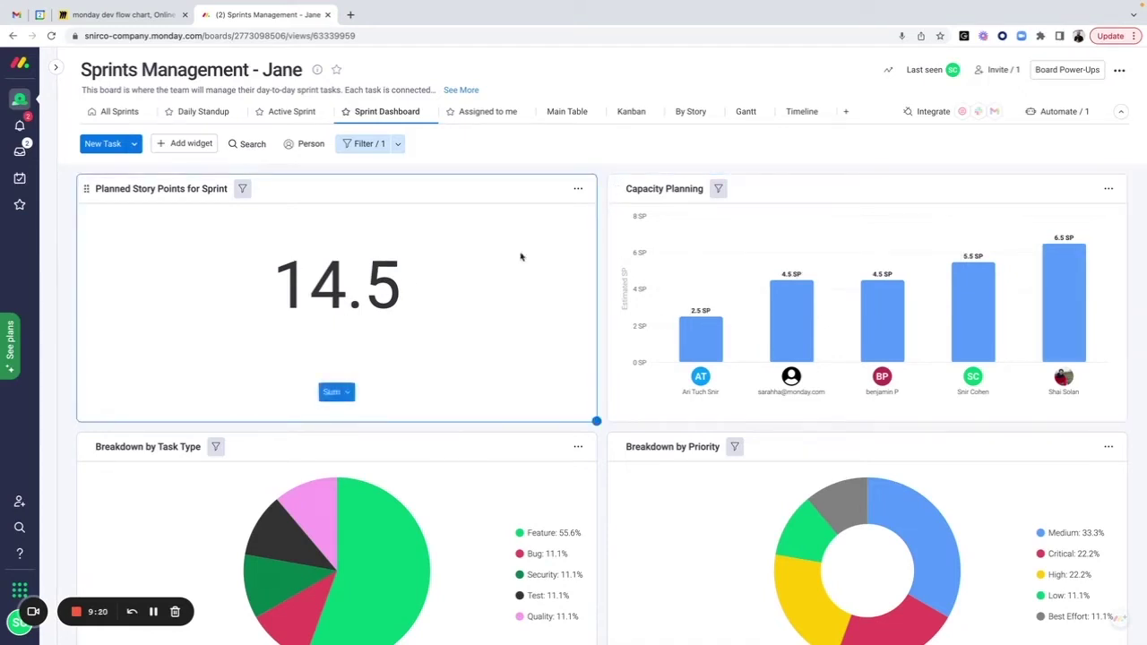
pyautogui.scroll(-4, 521, 257)
pyautogui.scroll(2, 1144, 203)
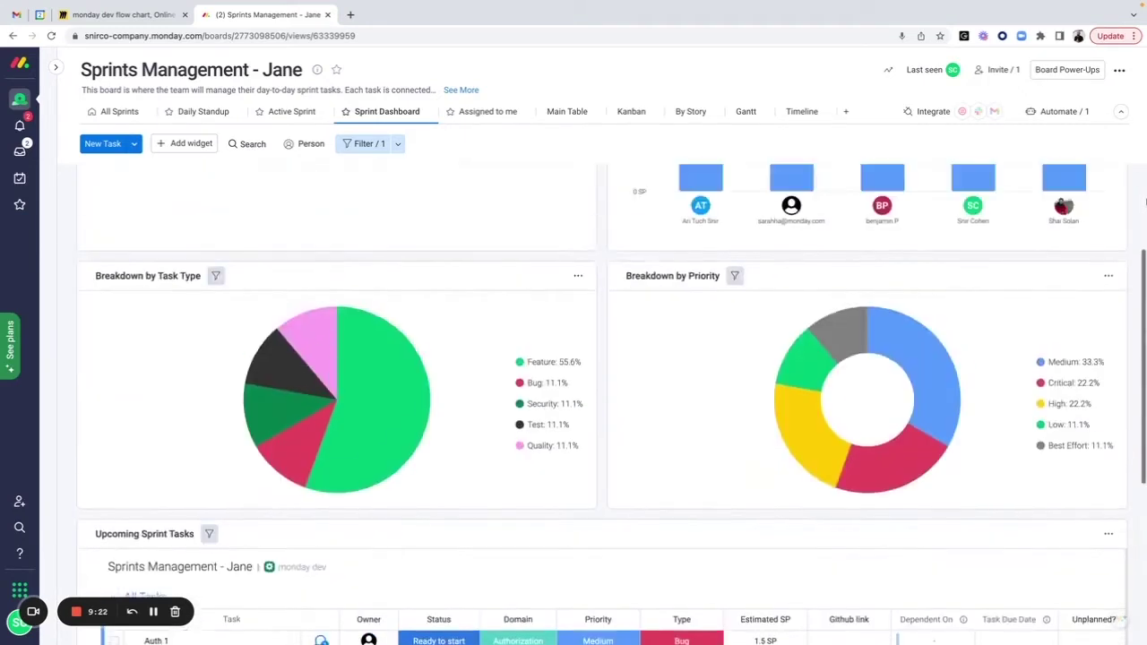
pyautogui.moveTo(834, 357)
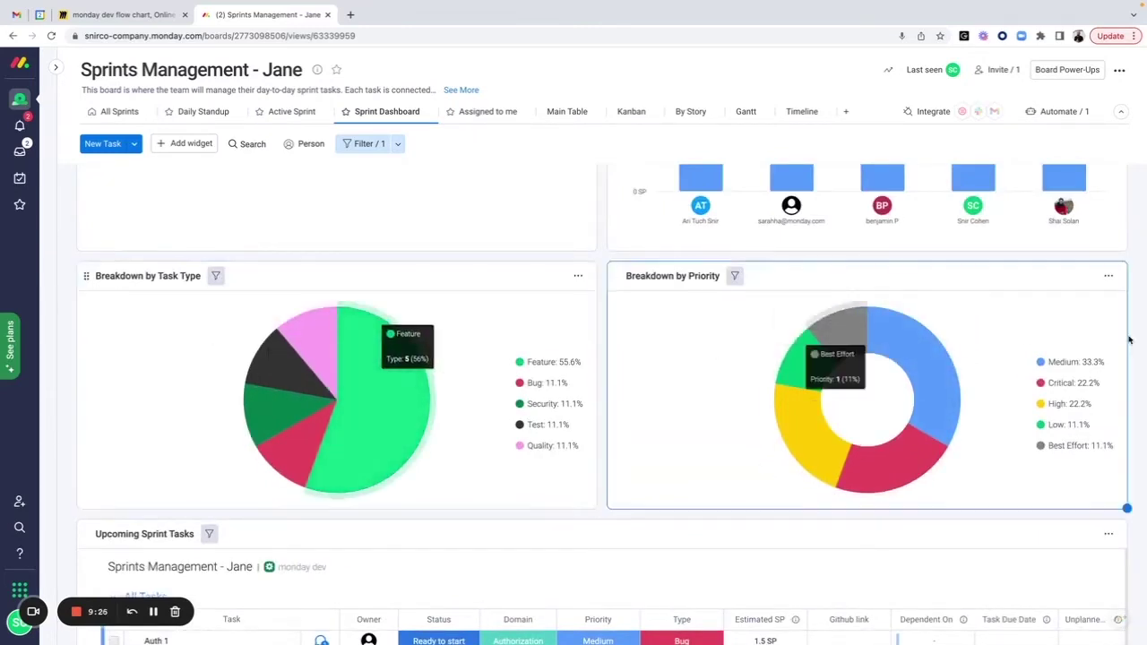
pyautogui.scroll(-3, 1137, 334)
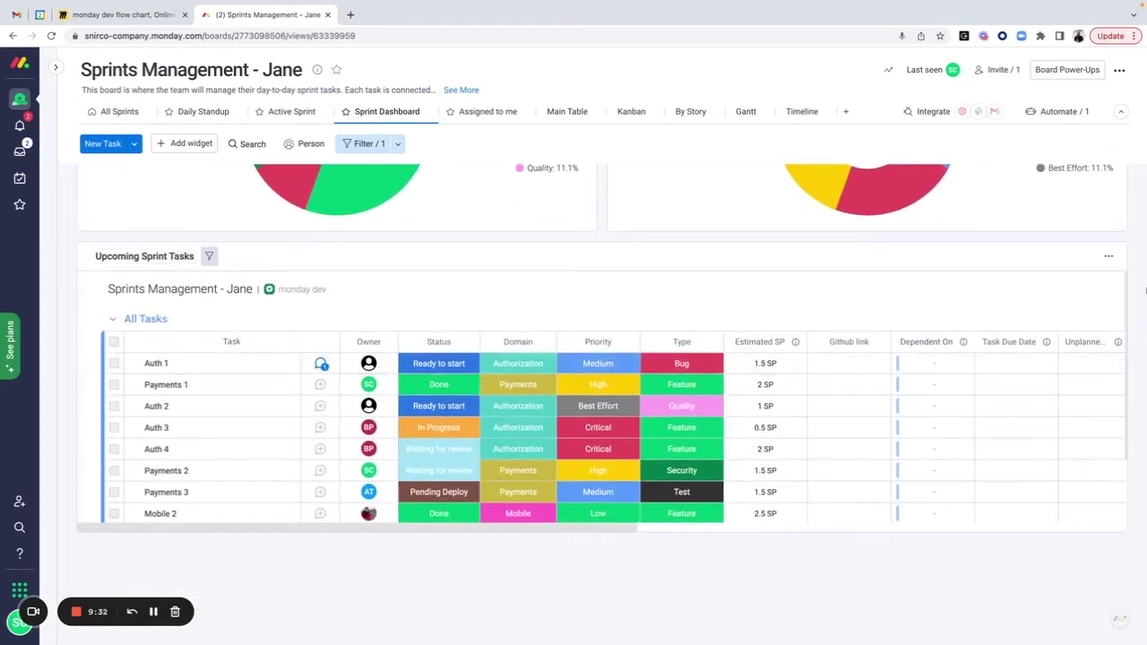
pyautogui.scroll(5, 1144, 290)
pyautogui.scroll(2, 1144, 289)
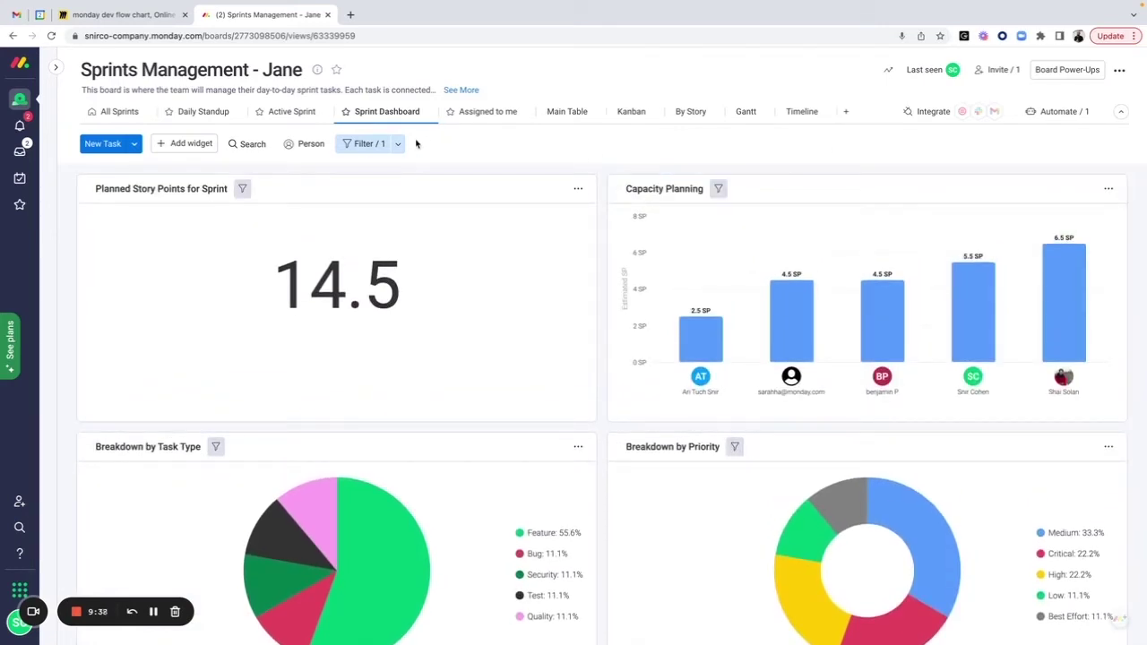
# Save the Assigned to me view with only the owned-by-me filter, then go to Kanban
pyautogui.click(476, 113)
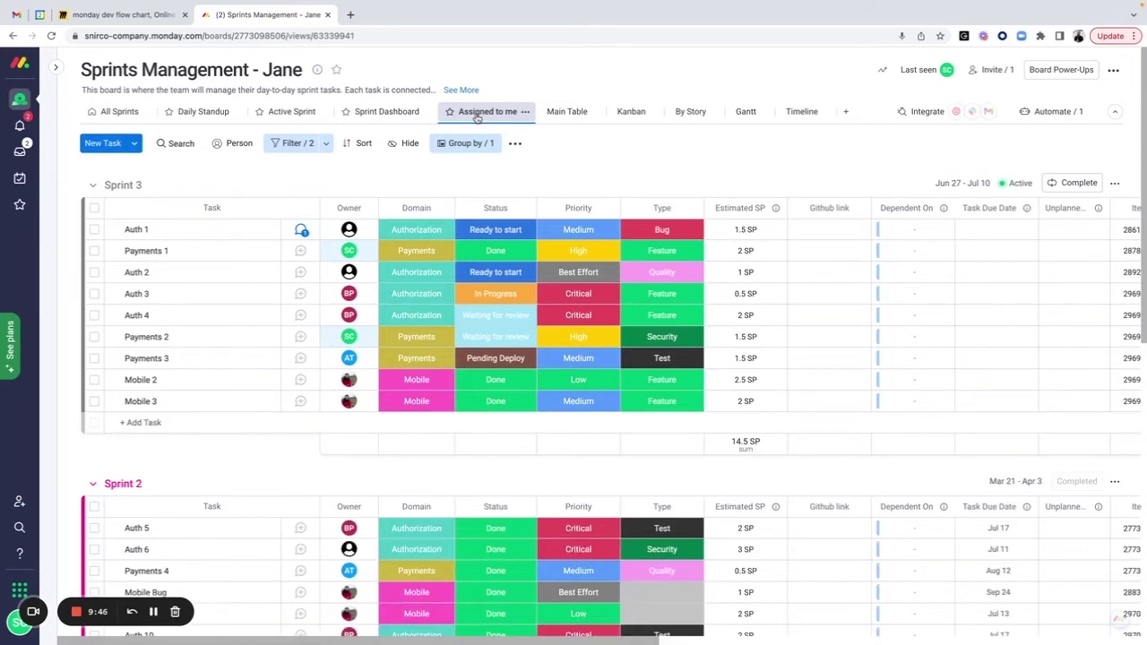
pyautogui.click(325, 146)
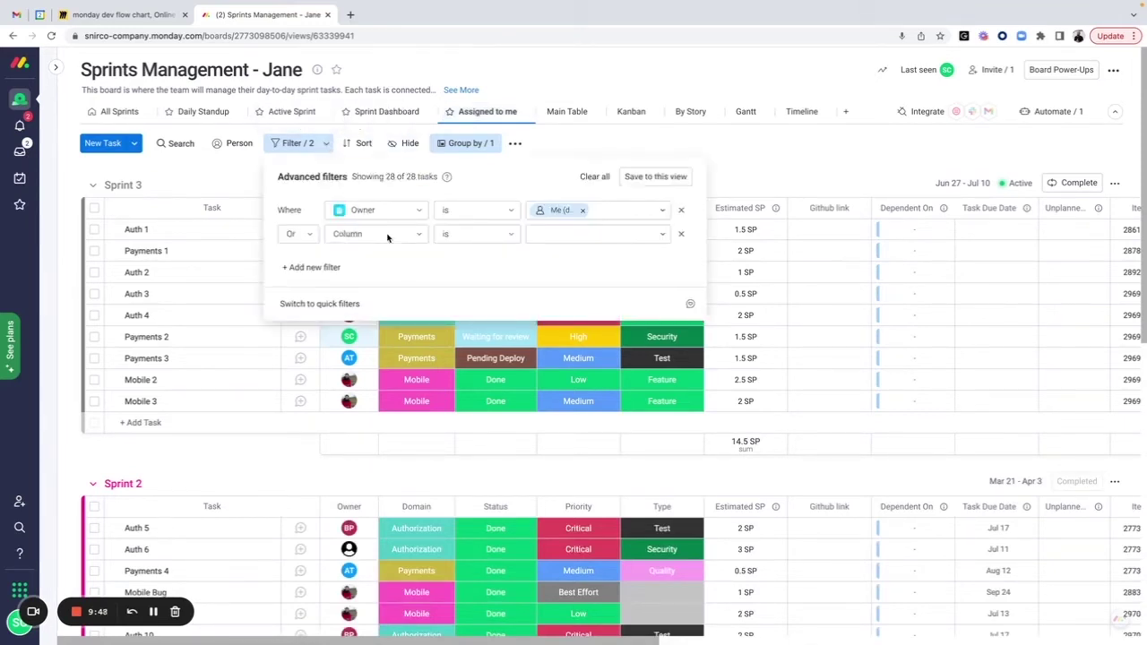
pyautogui.click(680, 235)
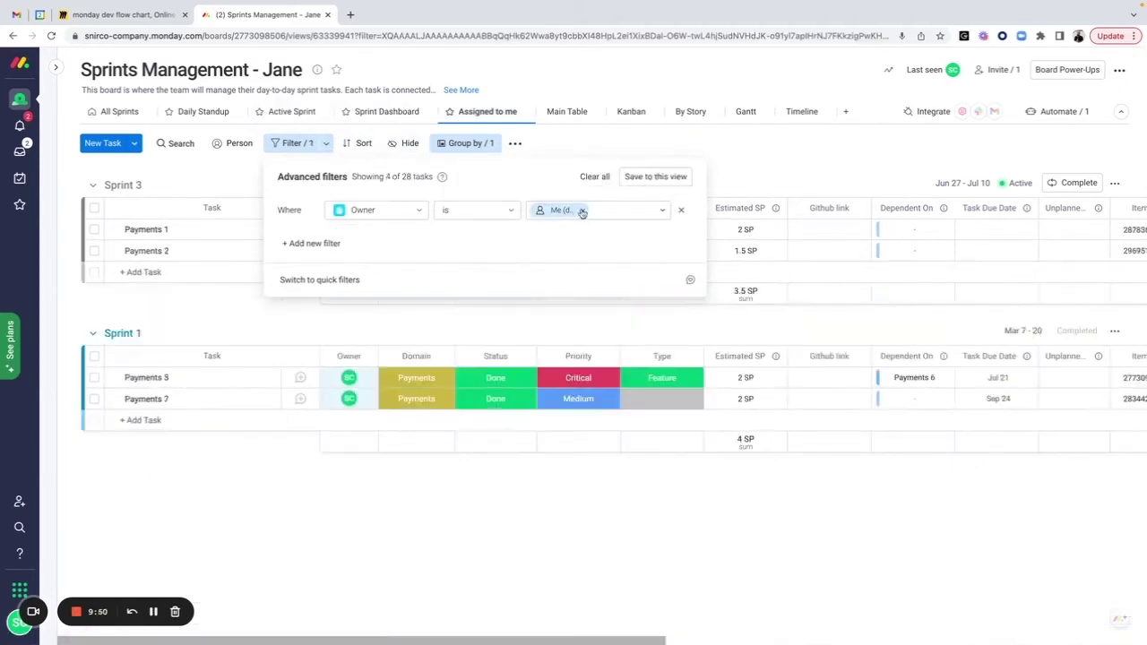
pyautogui.click(668, 177)
pyautogui.click(730, 169)
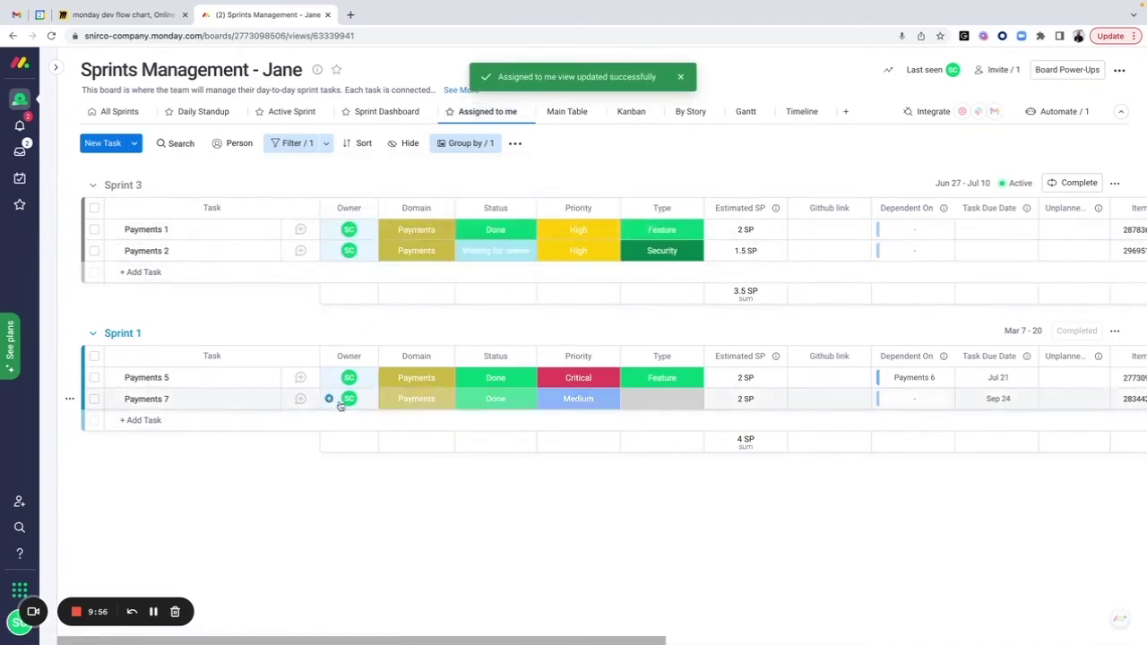
pyautogui.click(682, 78)
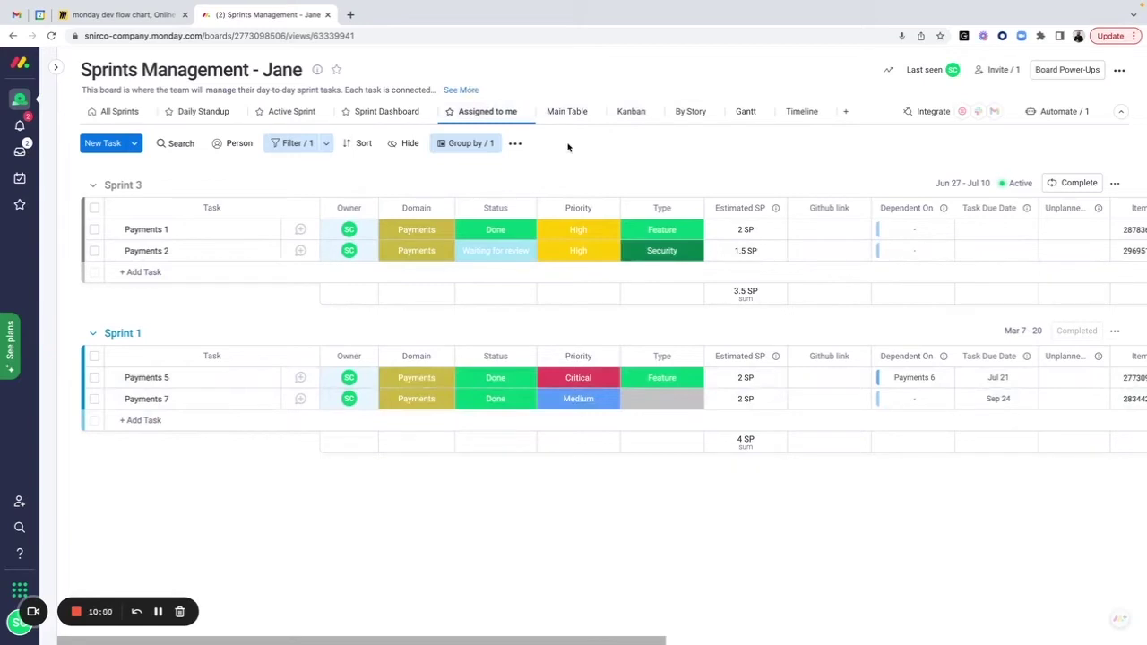
pyautogui.click(628, 112)
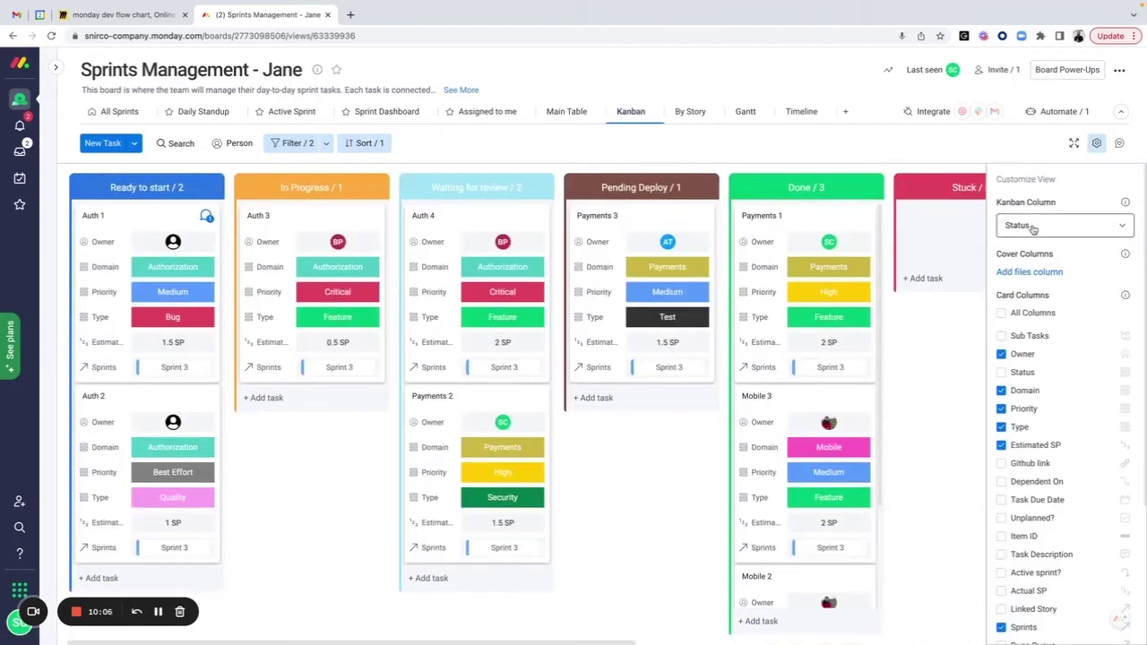
# Uncheck Type and Estimated SP in the Kanban card settings, keeping Auth 1 in Ready to start
pyautogui.click(1098, 143)
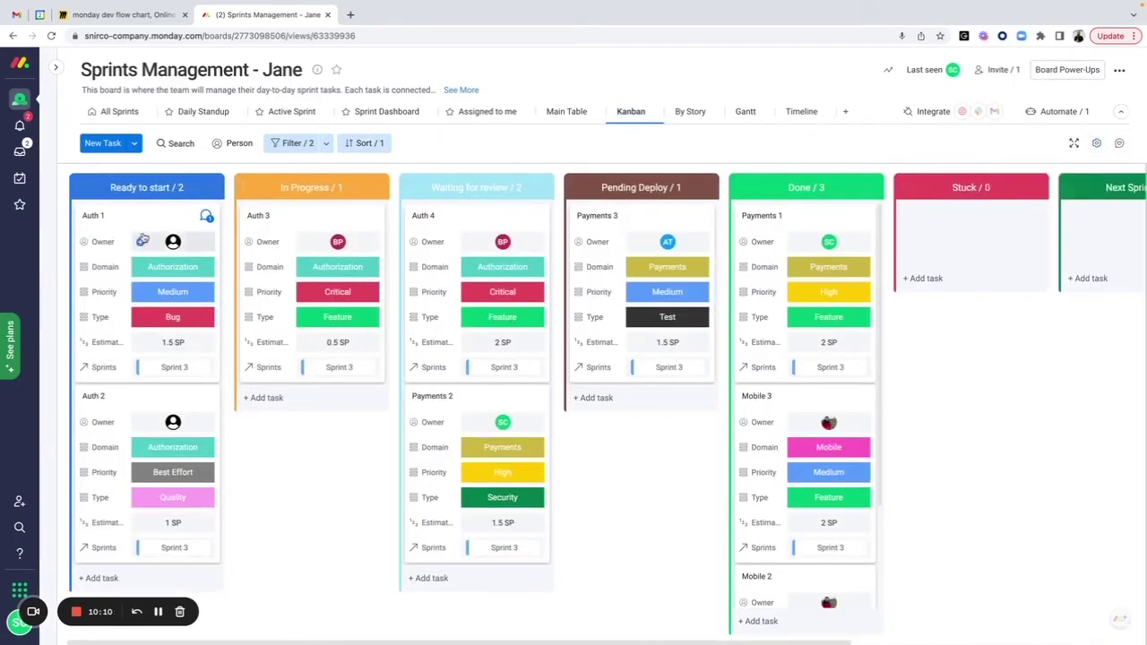
pyautogui.moveTo(211, 238)
pyautogui.mouseDown()
pyautogui.moveTo(367, 255)
pyautogui.moveTo(205, 256)
pyautogui.moveTo(212, 242)
pyautogui.mouseUp()
pyautogui.click(1096, 143)
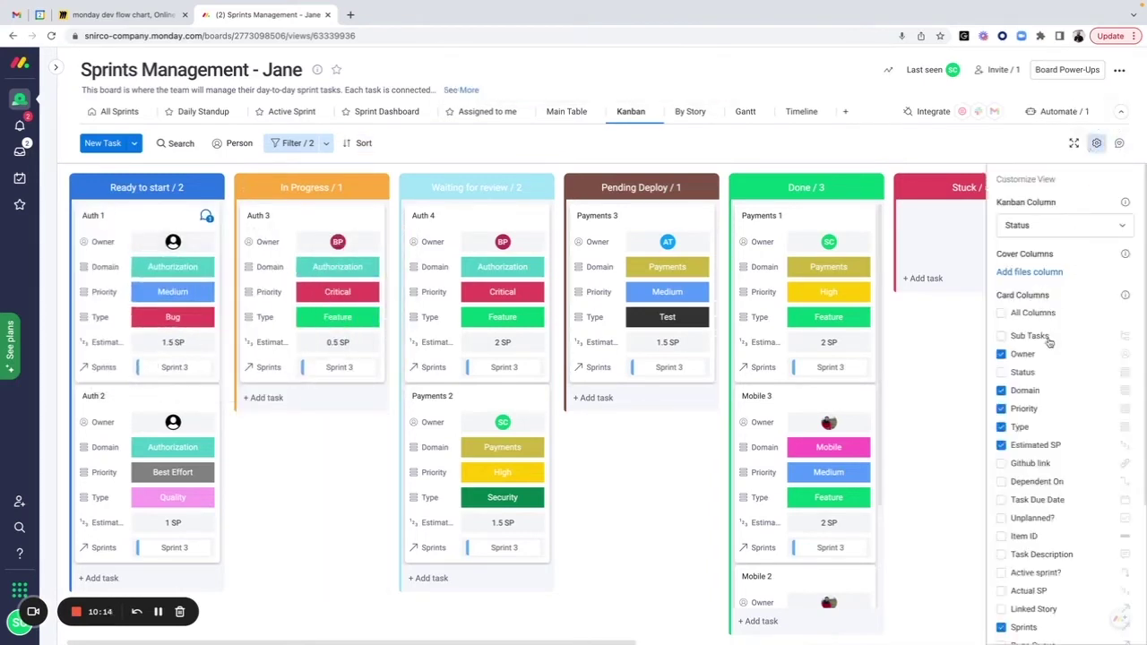
pyautogui.click(1001, 427)
pyautogui.click(1001, 445)
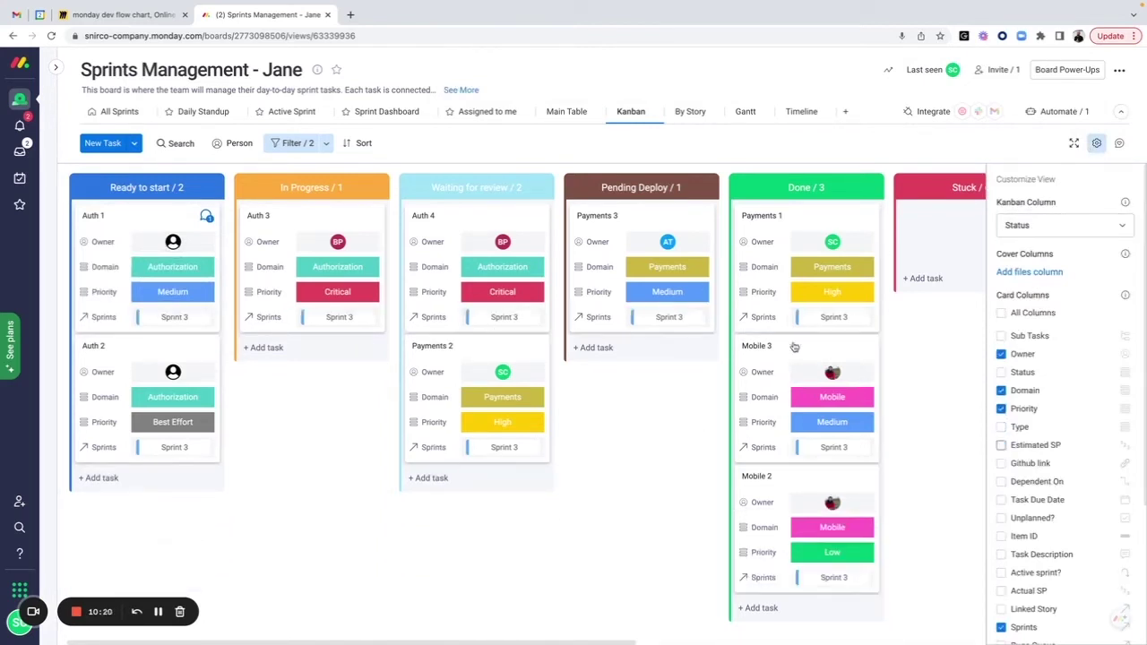
pyautogui.scroll(-4, 1049, 302)
pyautogui.scroll(4, 1050, 341)
pyautogui.click(1097, 143)
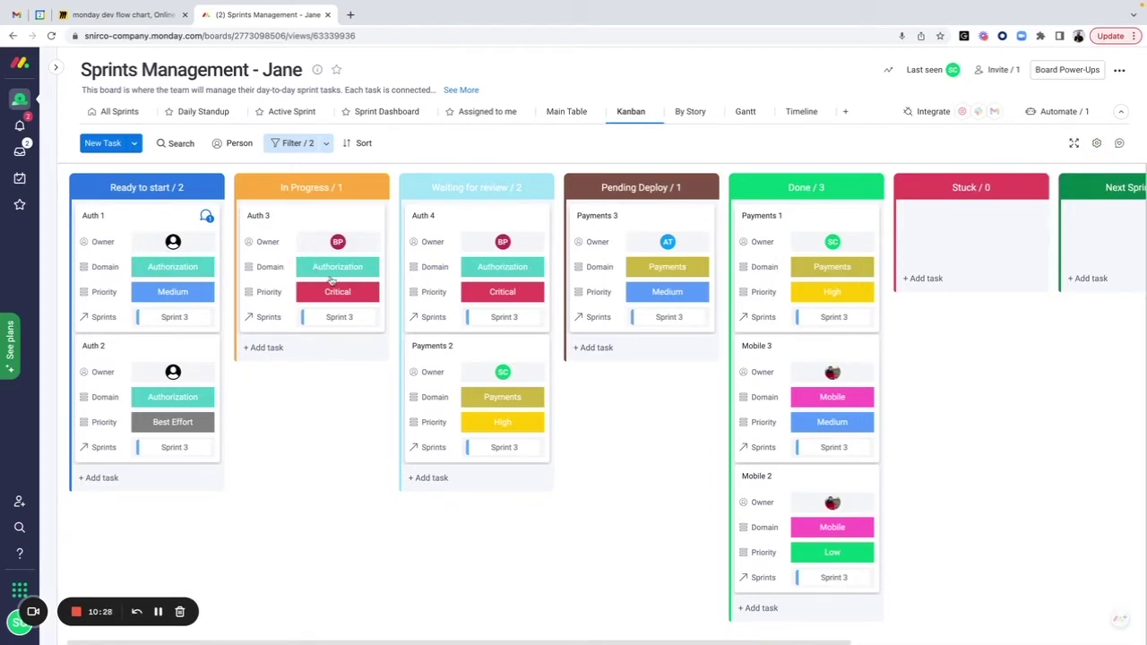
# Show the All Sprints table, then bring up the board's Integrations Center
pyautogui.click(114, 112)
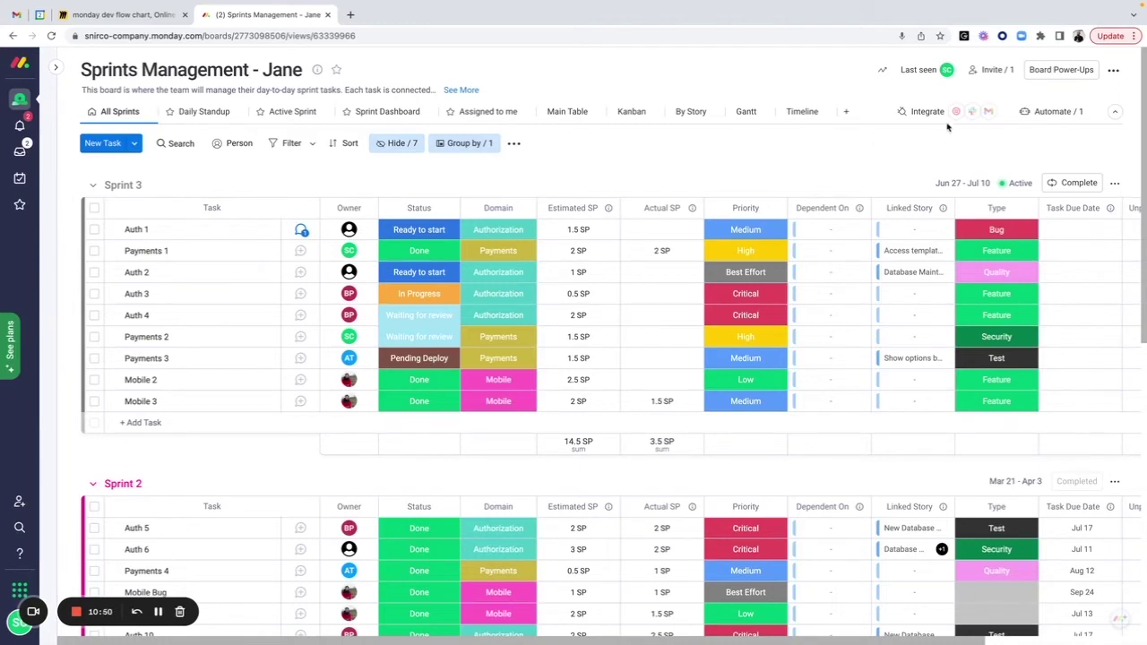
pyautogui.click(920, 114)
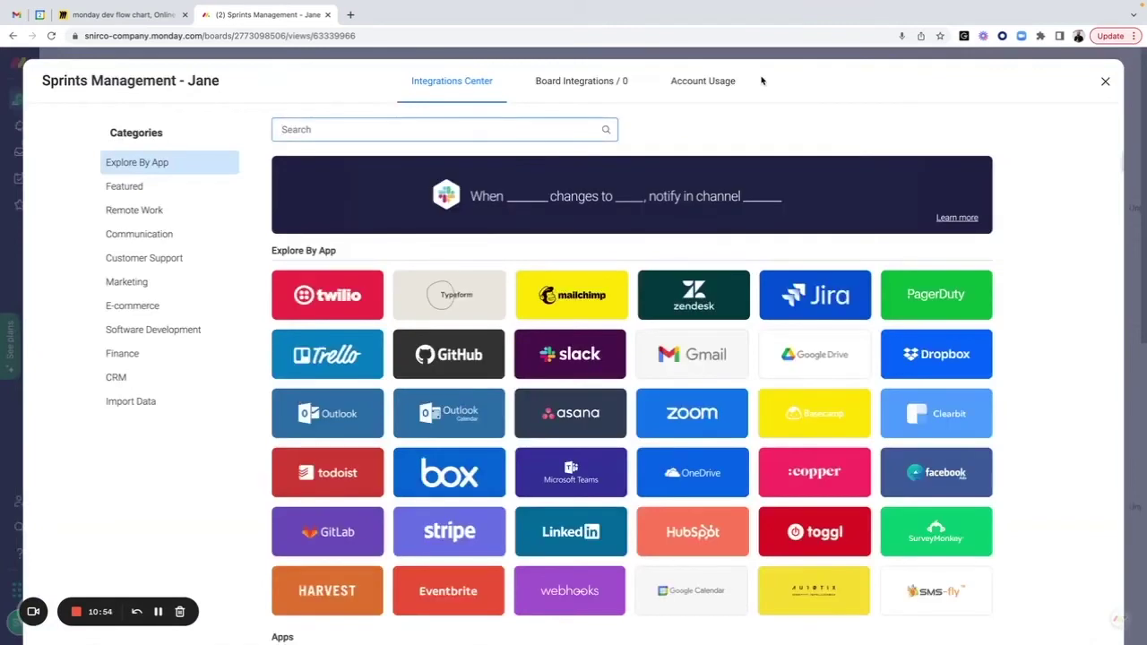
# Scroll to the Apps section and pick the GitHub (New integration) tile
pyautogui.scroll(-4, 642, 251)
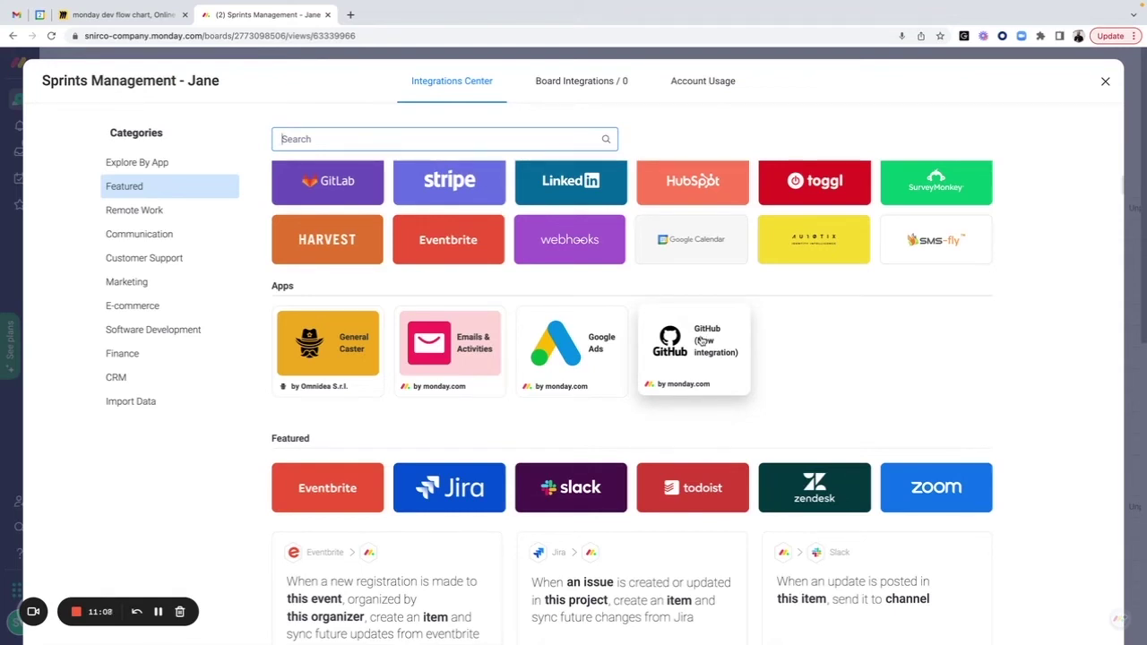
pyautogui.click(701, 342)
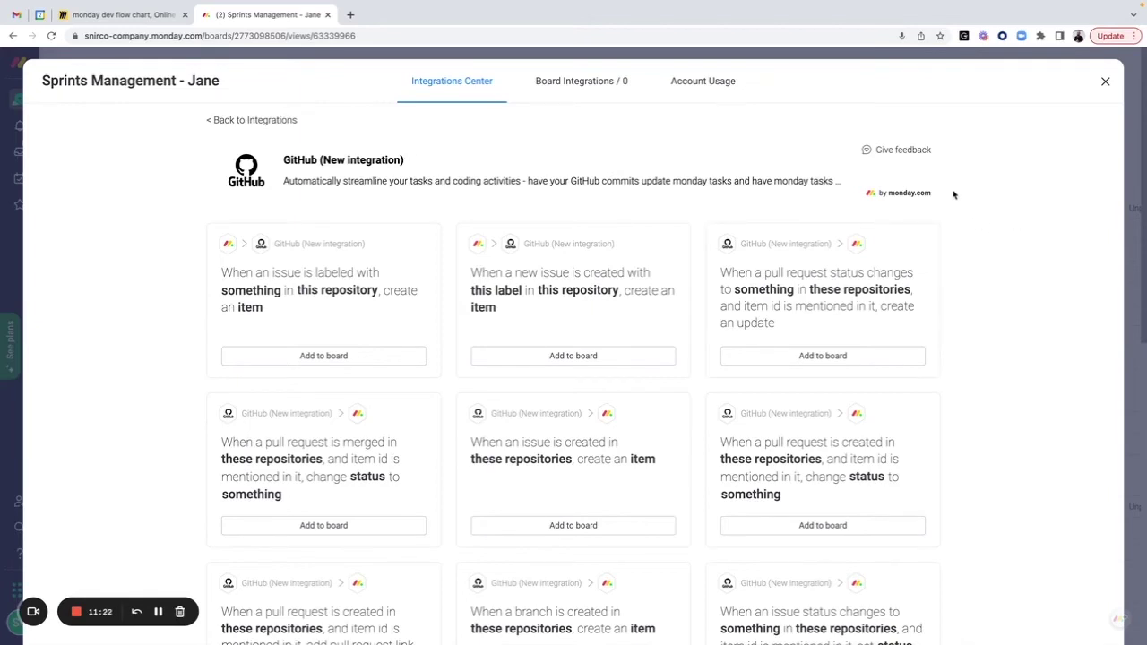
# Browse the GitHub integration recipes, then exit to the All Sprints table with Sprint 3's 9 tasks
pyautogui.scroll(-1, 954, 193)
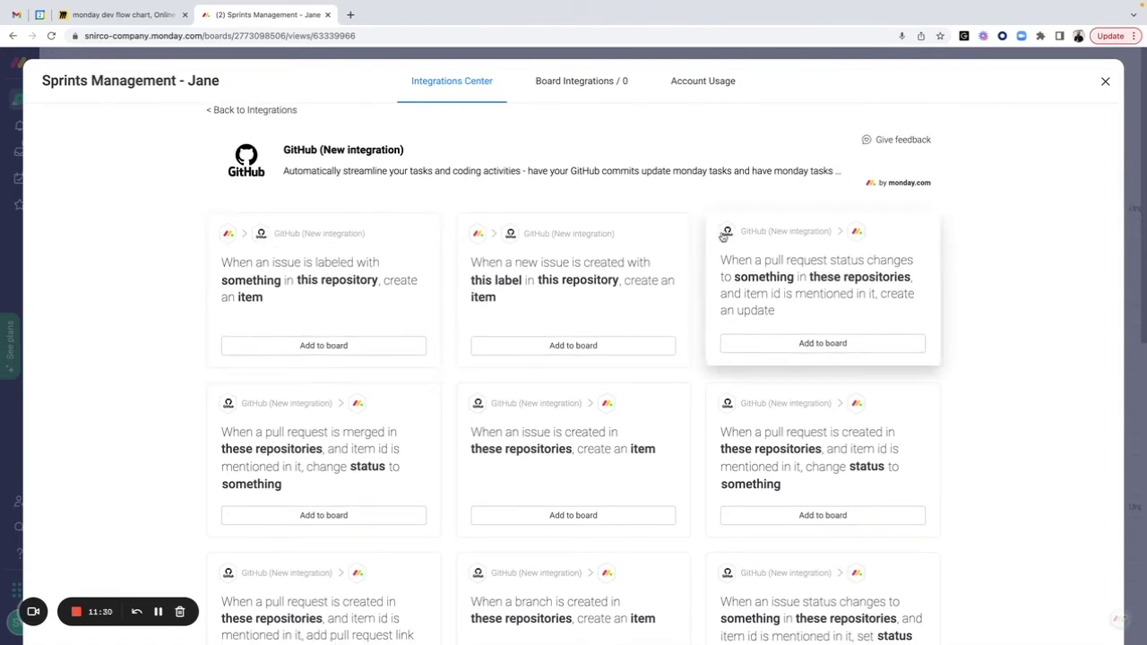
pyautogui.scroll(-1, 721, 239)
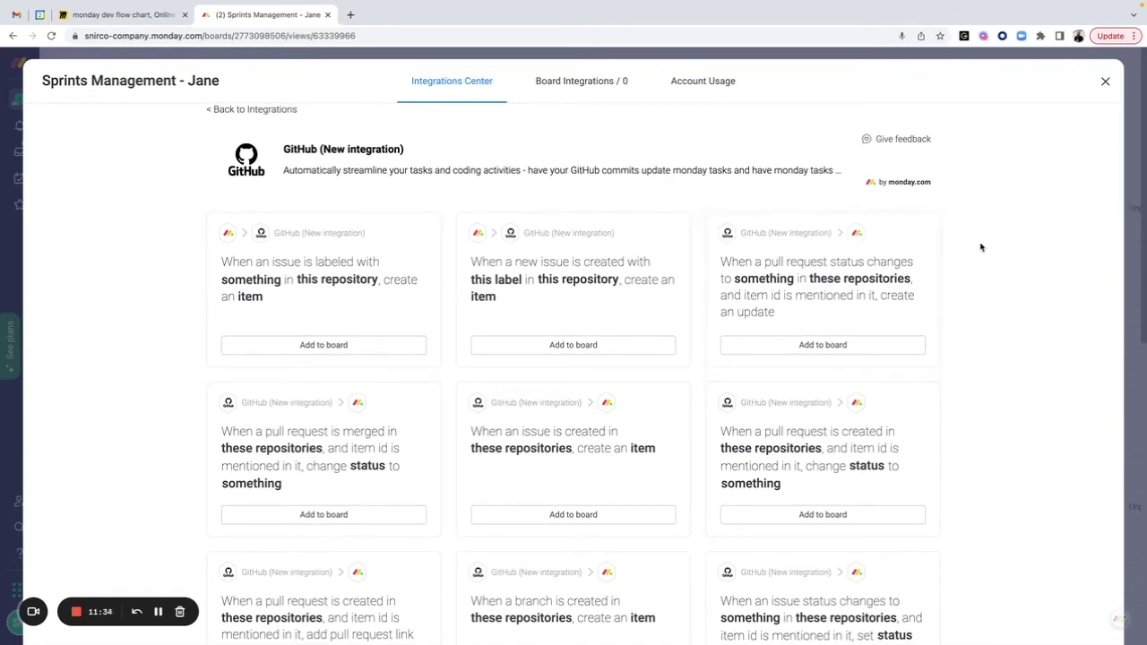
pyautogui.scroll(-3, 981, 248)
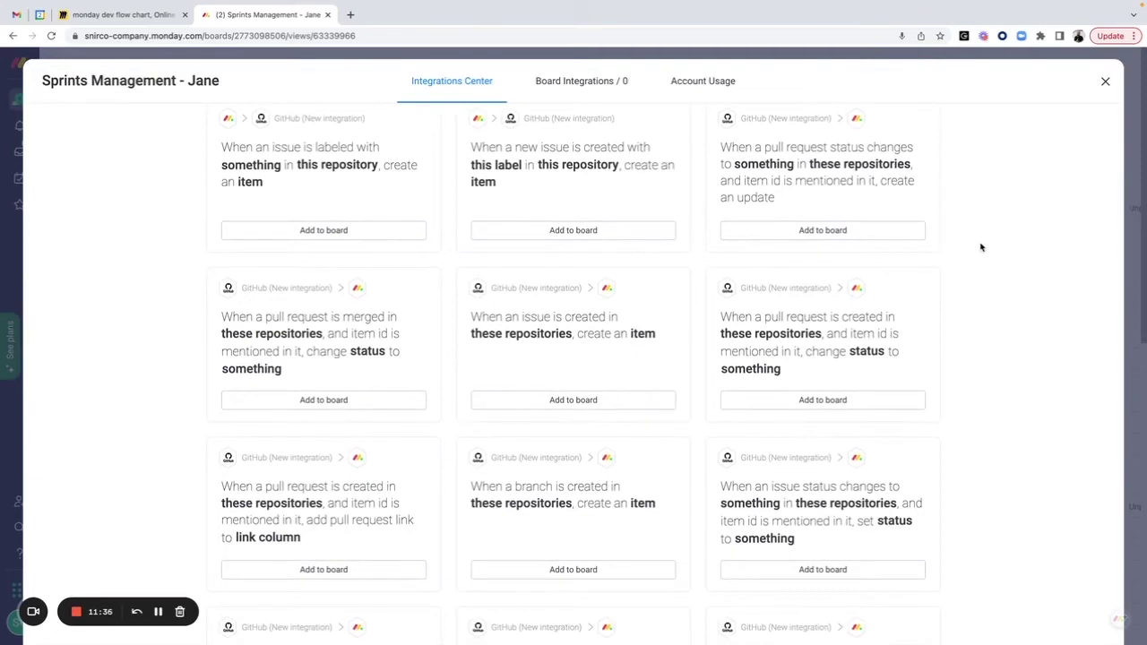
pyautogui.scroll(-4, 981, 247)
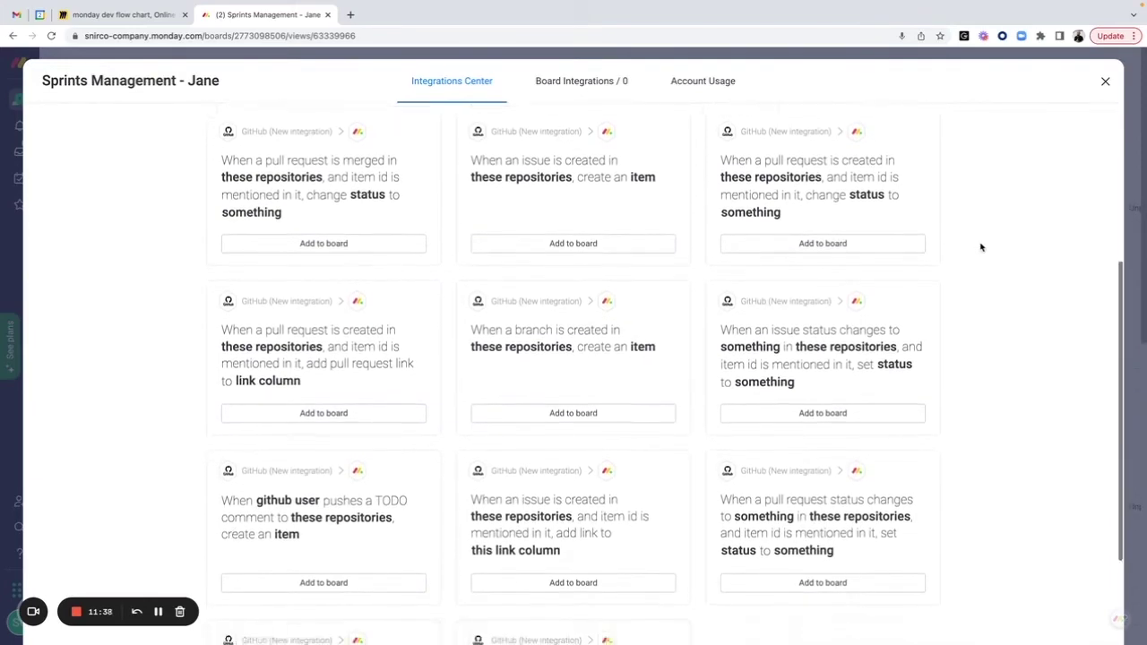
pyautogui.scroll(-4, 982, 247)
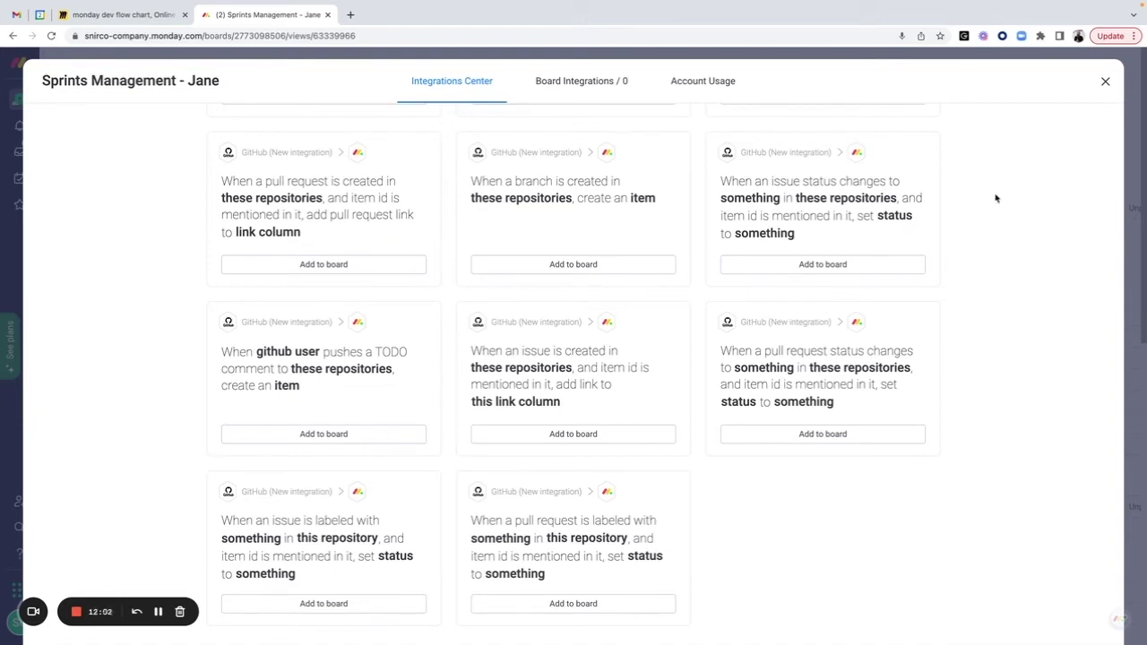
pyautogui.click(1105, 80)
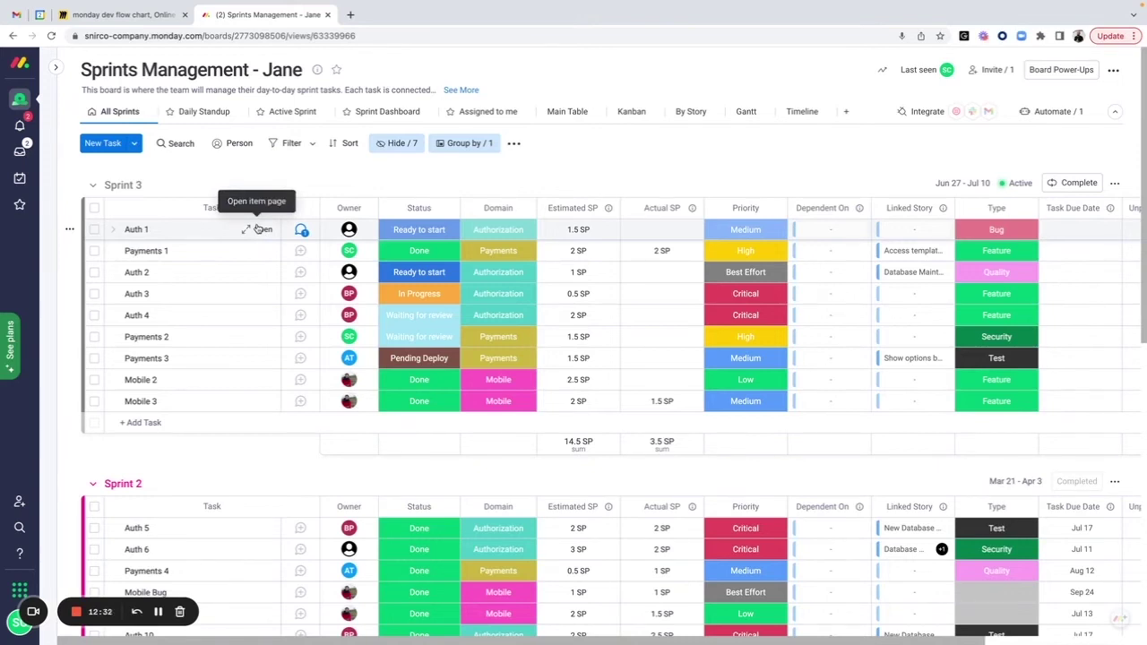
# Open Auth 1's details, review its overview and Git UI widgets, and browse addable widgets
pyautogui.click(259, 229)
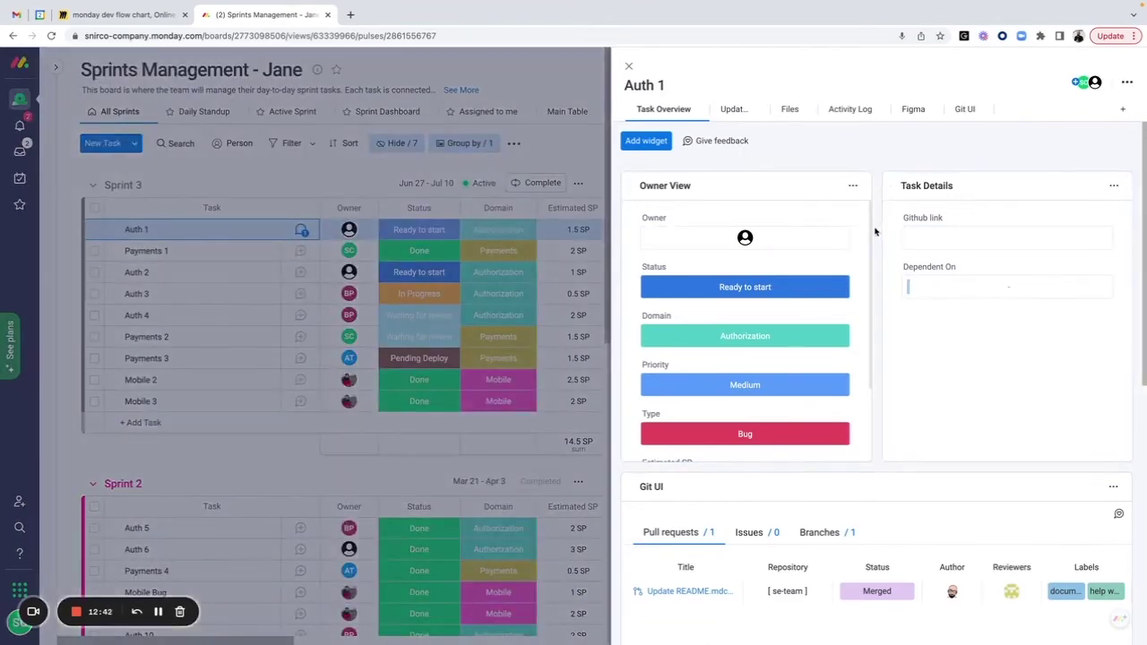
pyautogui.scroll(-2, 875, 231)
pyautogui.scroll(-1, 876, 231)
pyautogui.scroll(-7, 875, 232)
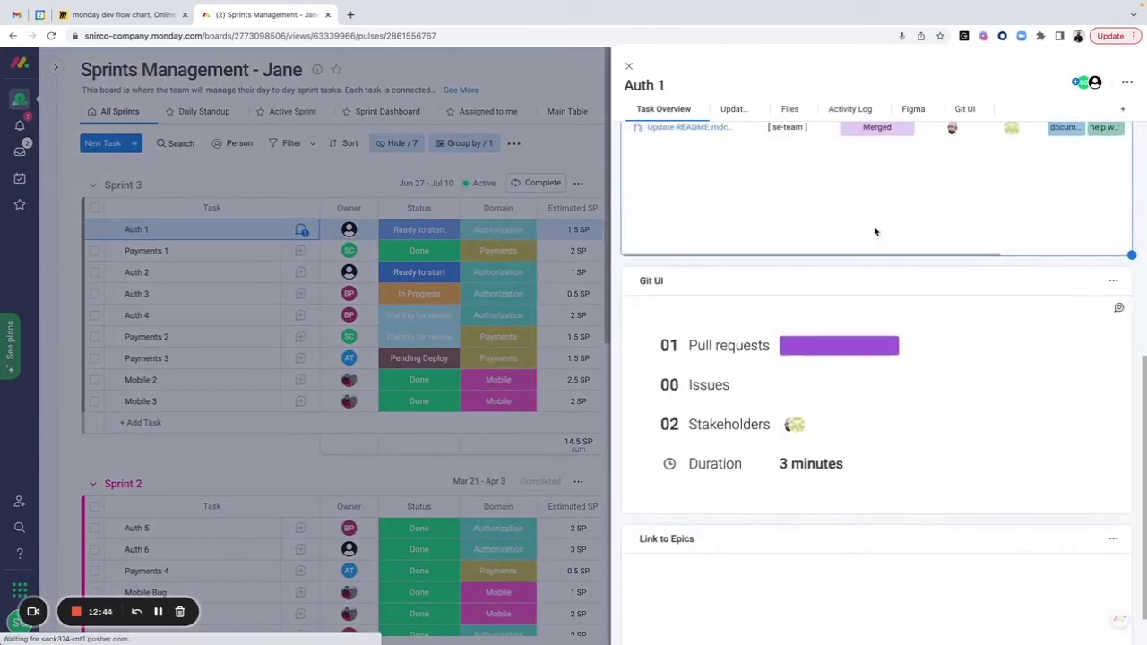
pyautogui.scroll(6, 876, 230)
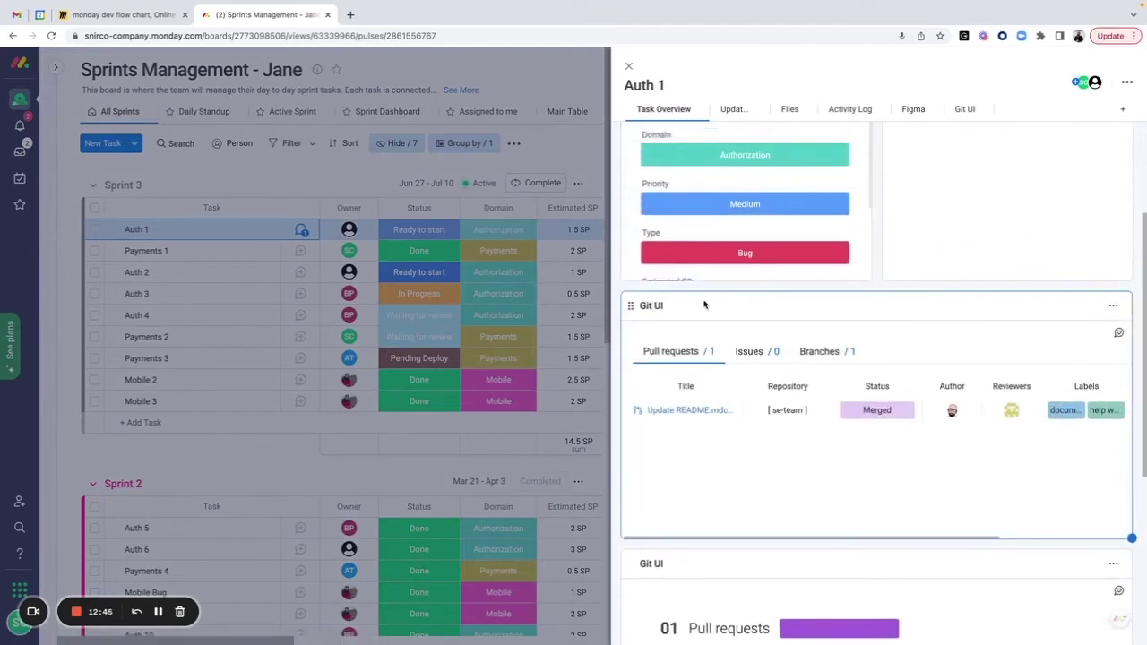
pyautogui.scroll(-1, 875, 277)
pyautogui.scroll(-1, 876, 281)
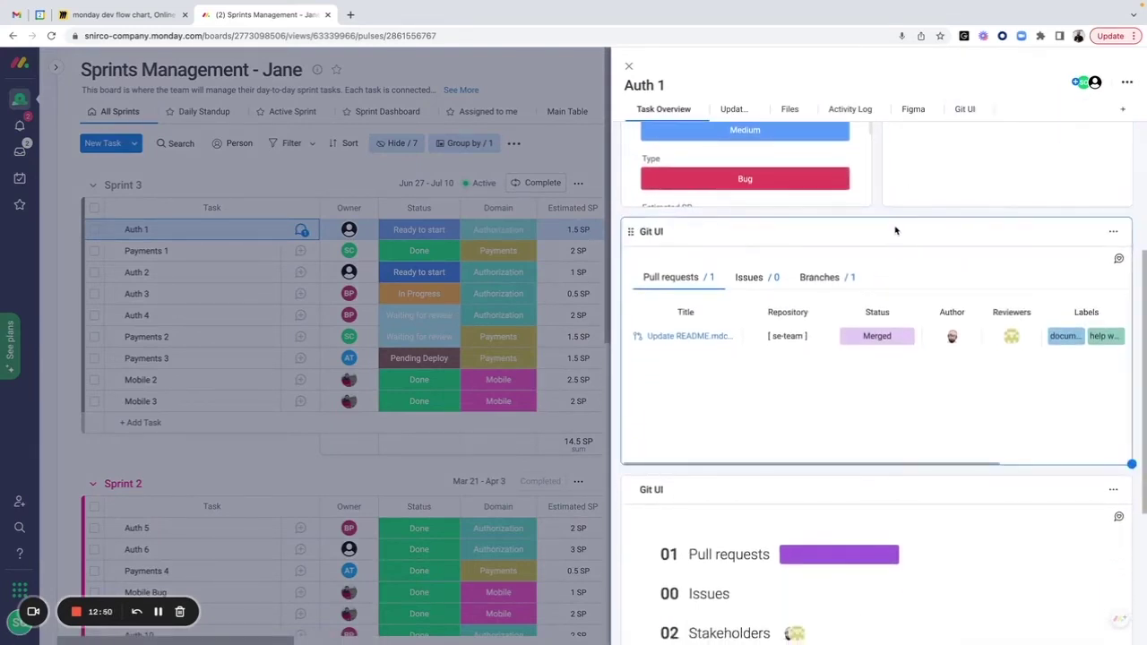
pyautogui.scroll(6, 894, 228)
pyautogui.click(645, 141)
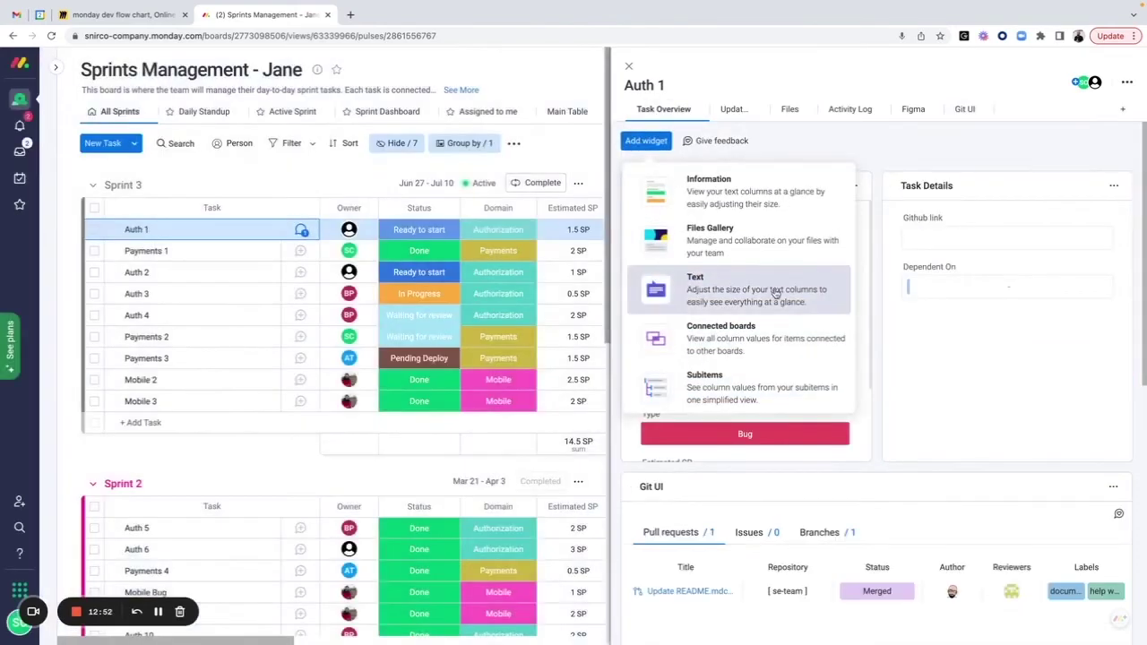
pyautogui.scroll(-1, 776, 295)
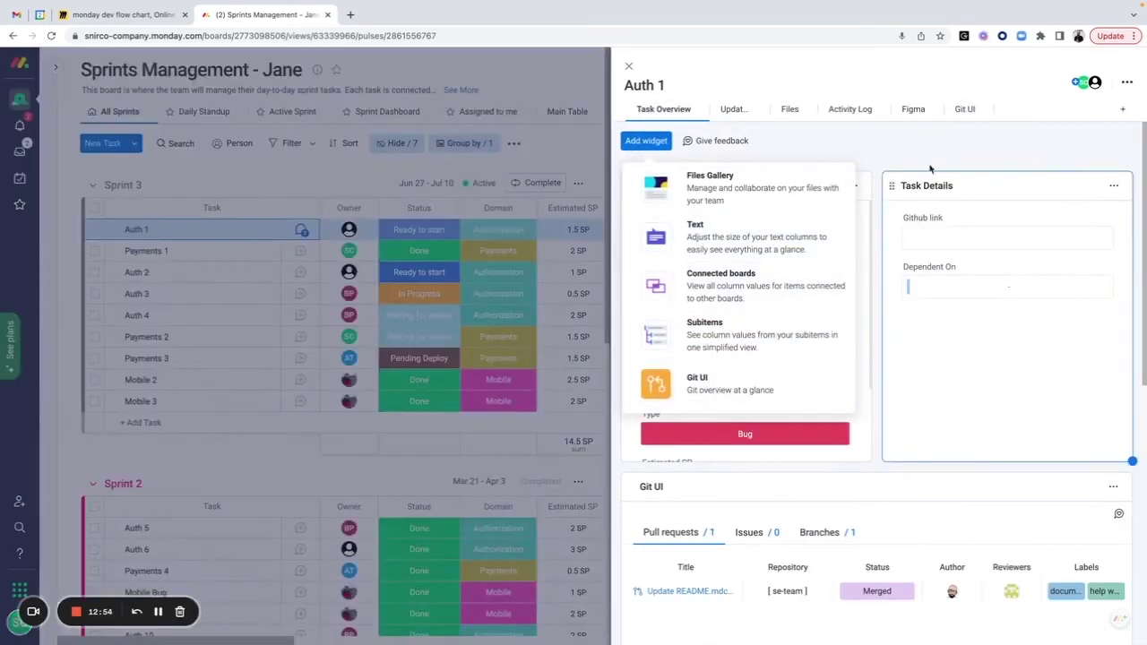
pyautogui.click(847, 179)
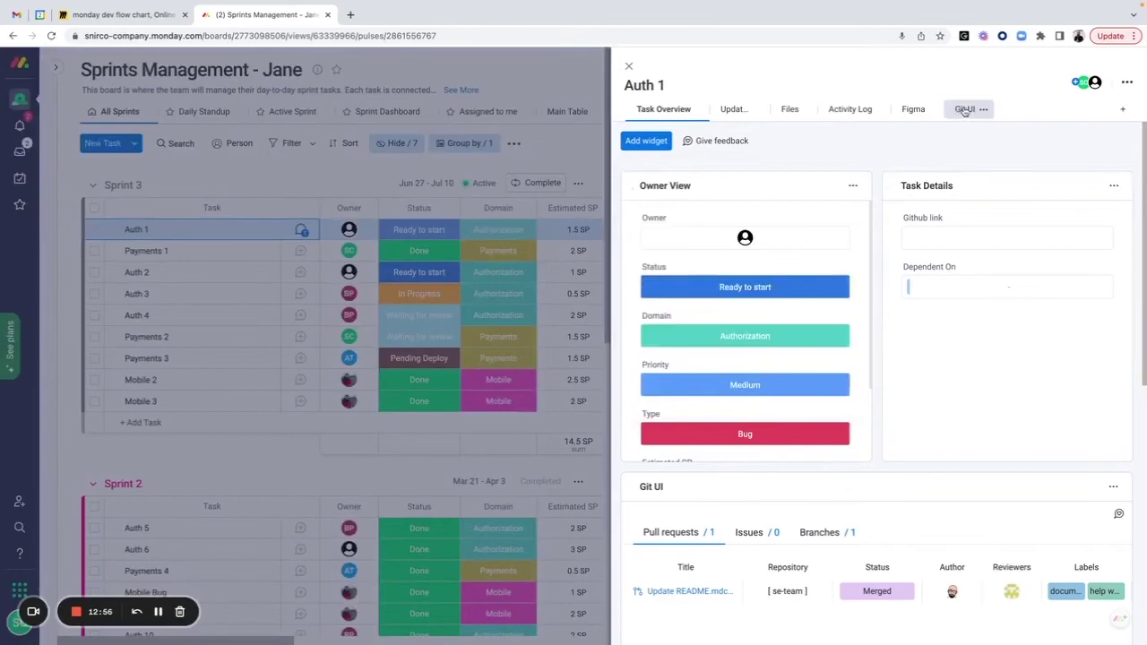
pyautogui.click(1120, 110)
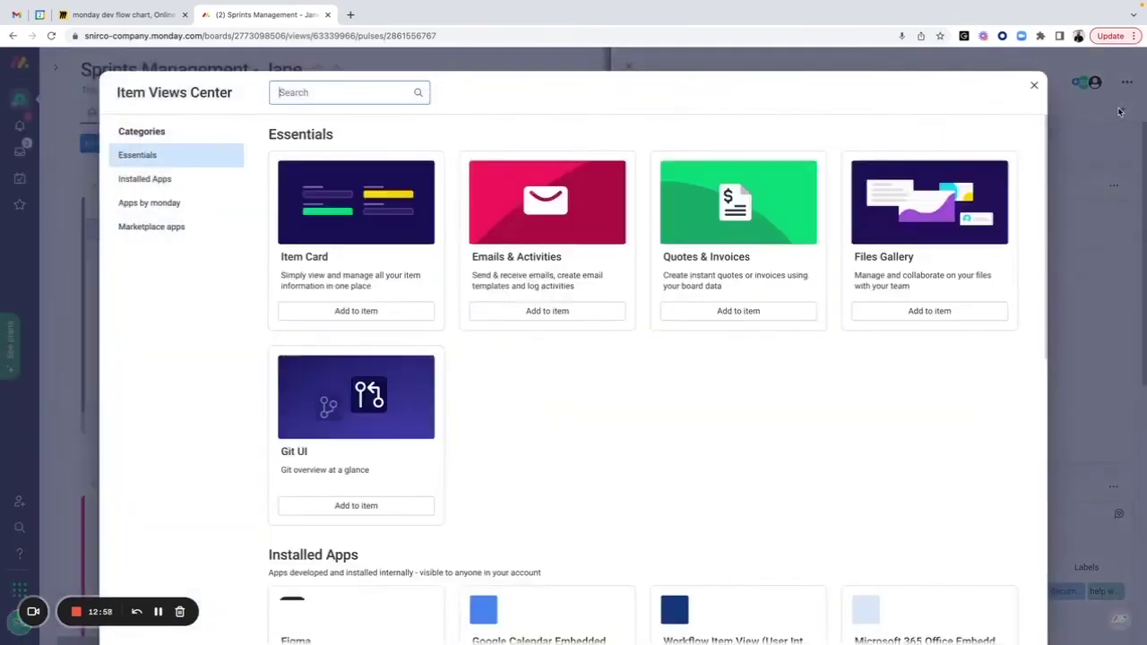
pyautogui.click(1035, 85)
pyautogui.click(965, 109)
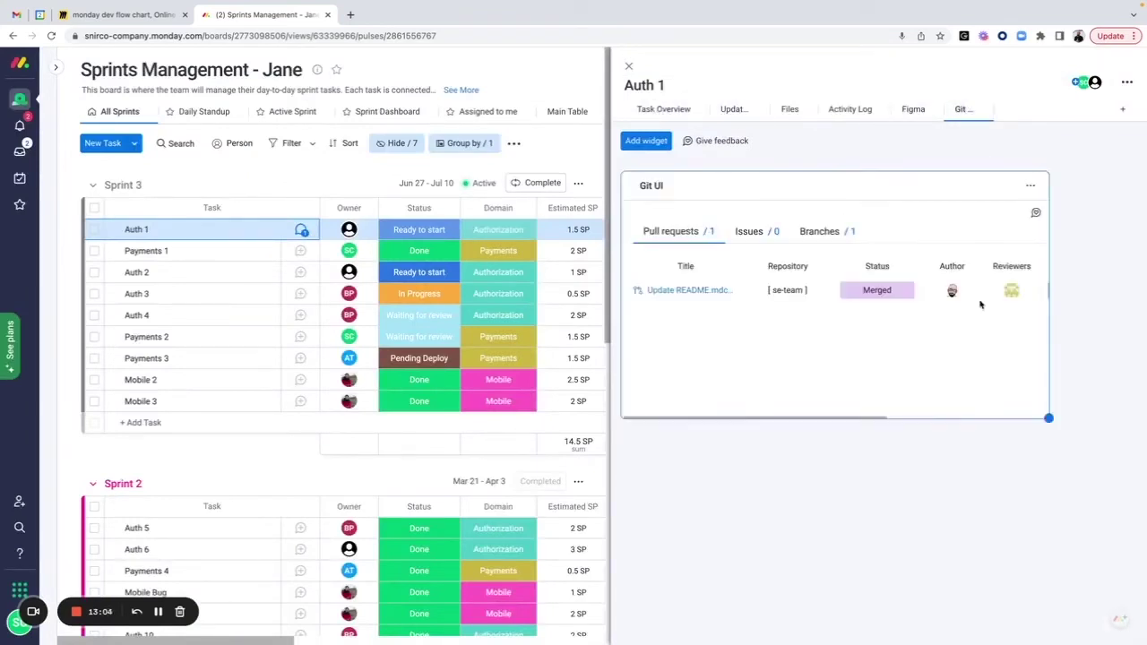
pyautogui.click(654, 110)
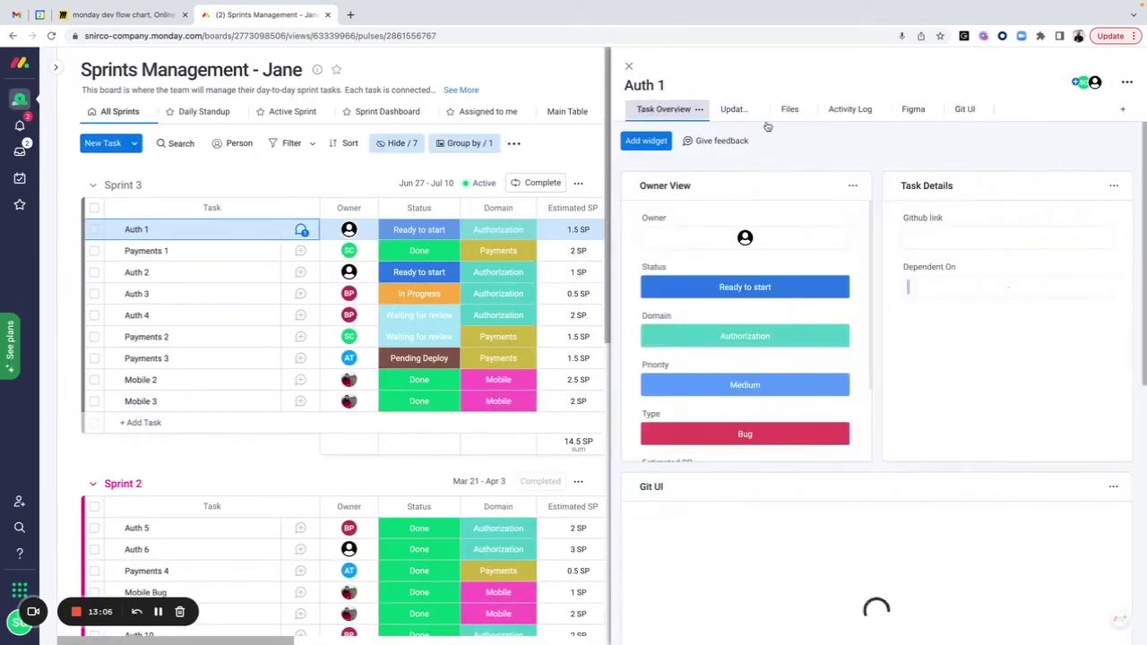
pyautogui.scroll(-3, 874, 188)
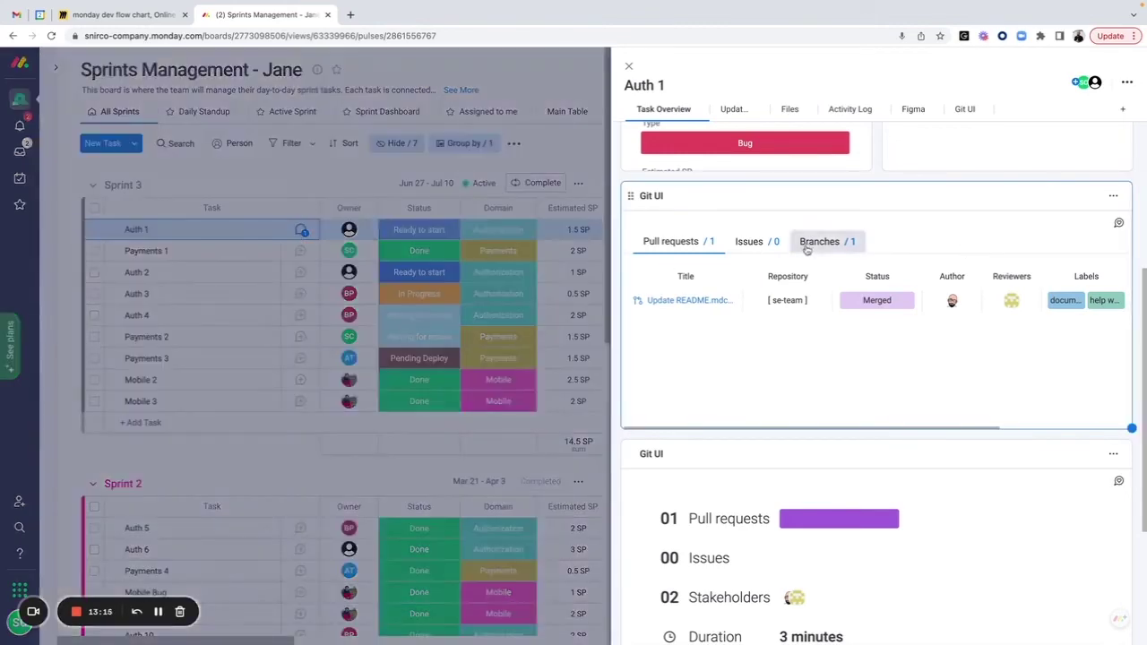
pyautogui.click(817, 242)
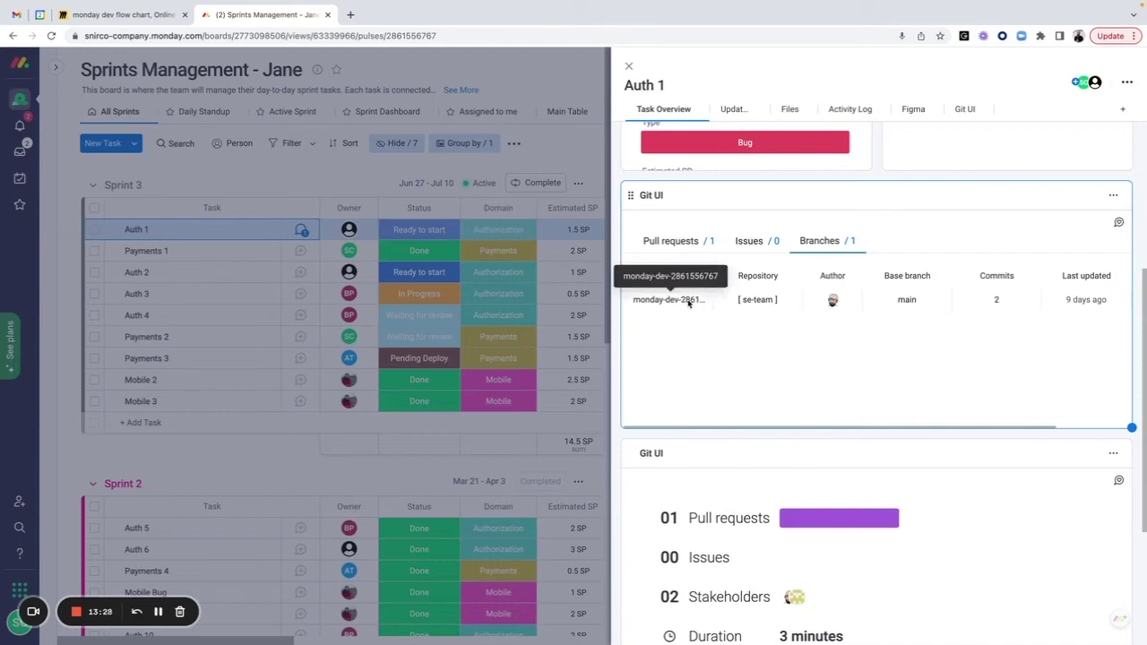
pyautogui.hscroll(2, 926, 302)
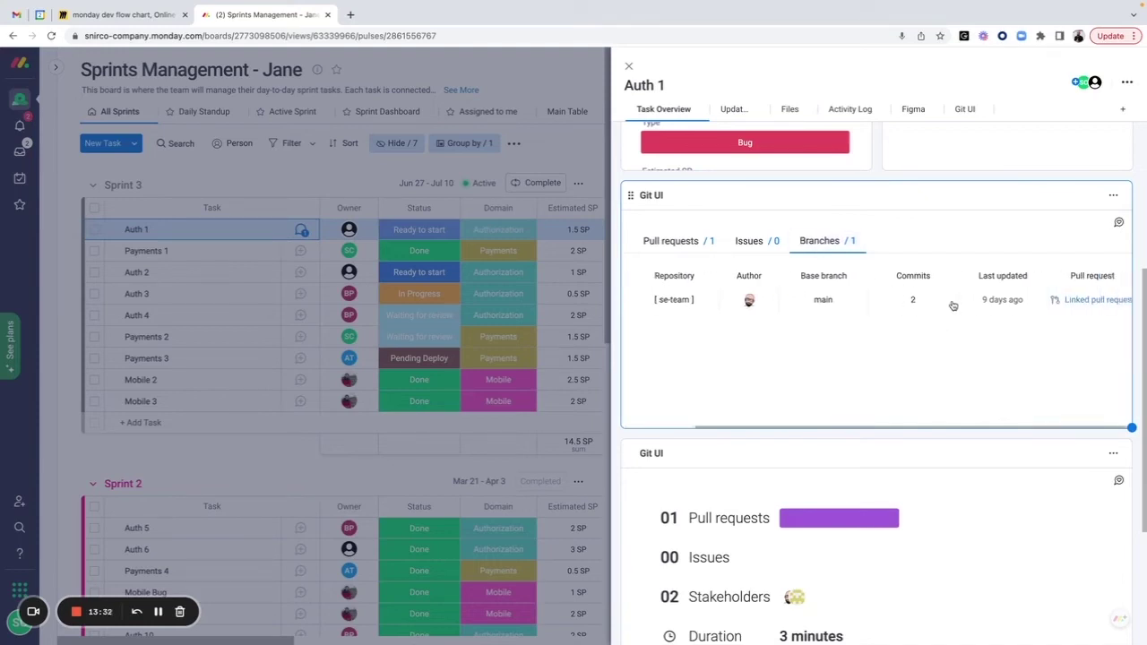
pyautogui.hscroll(1, 1002, 306)
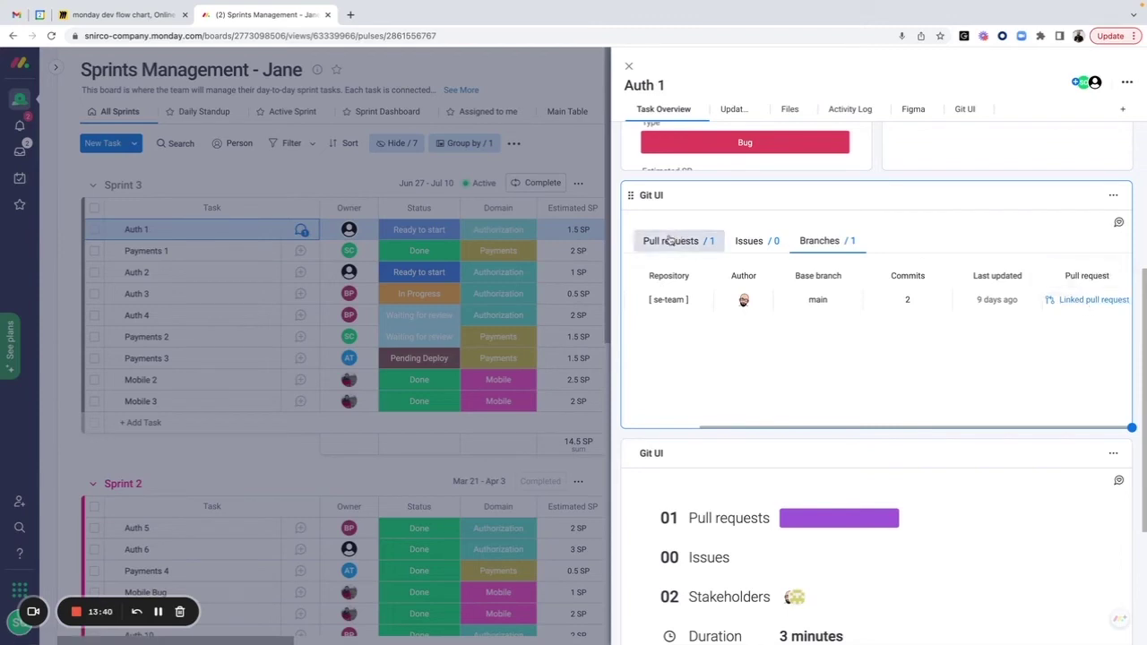
pyautogui.click(671, 240)
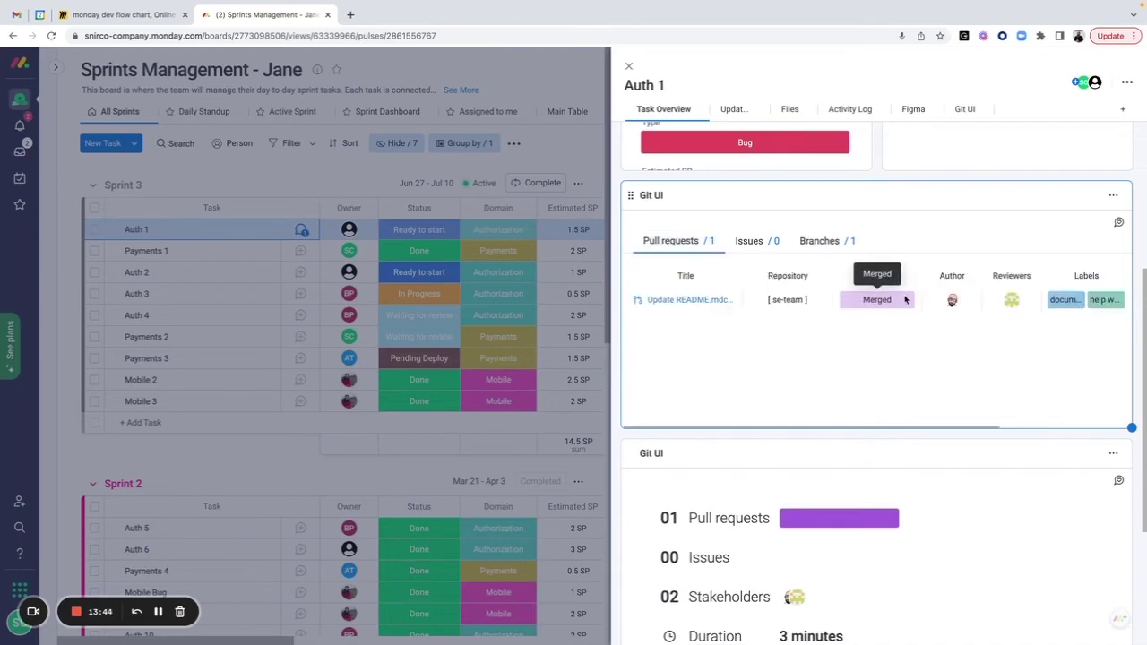
pyautogui.hscroll(2, 905, 300)
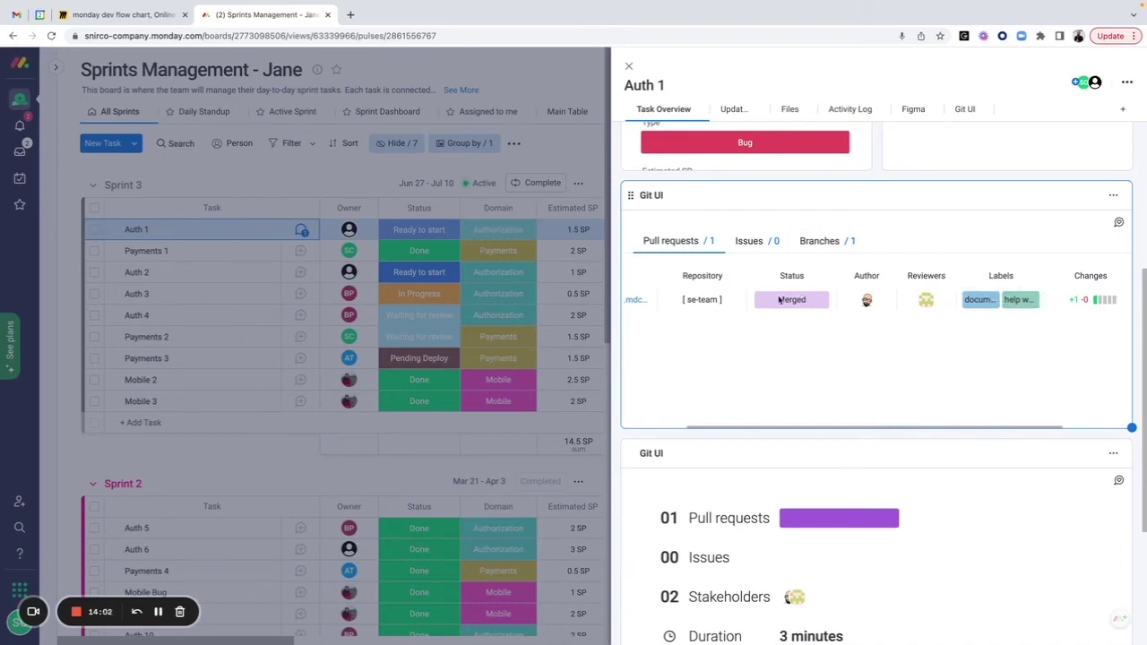
pyautogui.hscroll(-3, 788, 299)
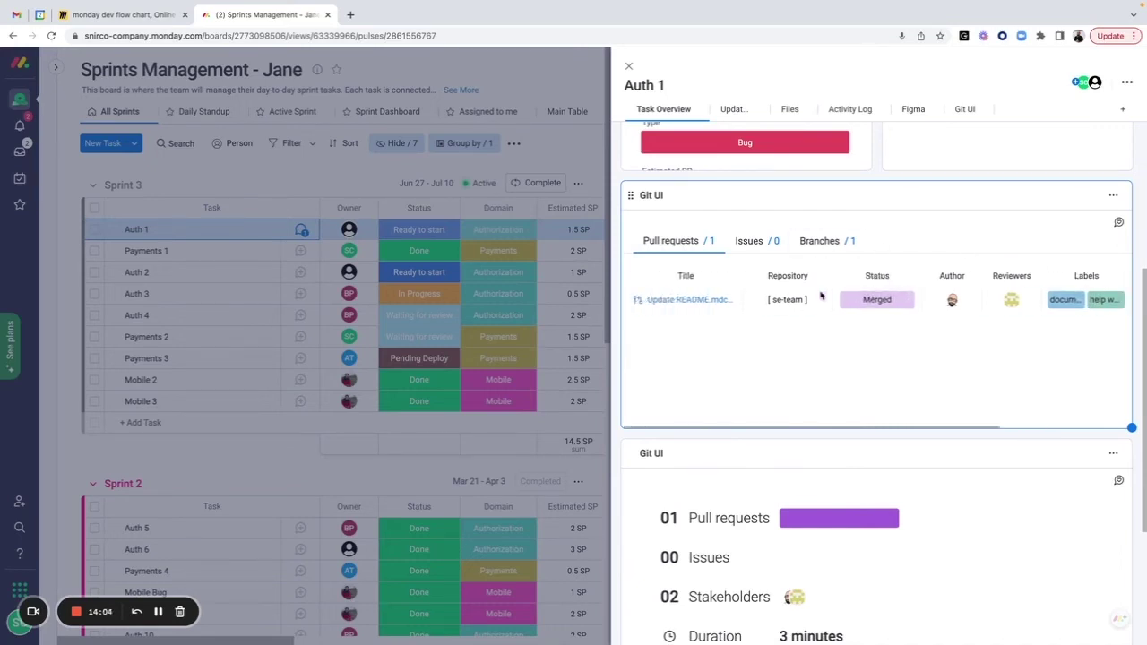
pyautogui.scroll(-5, 1139, 307)
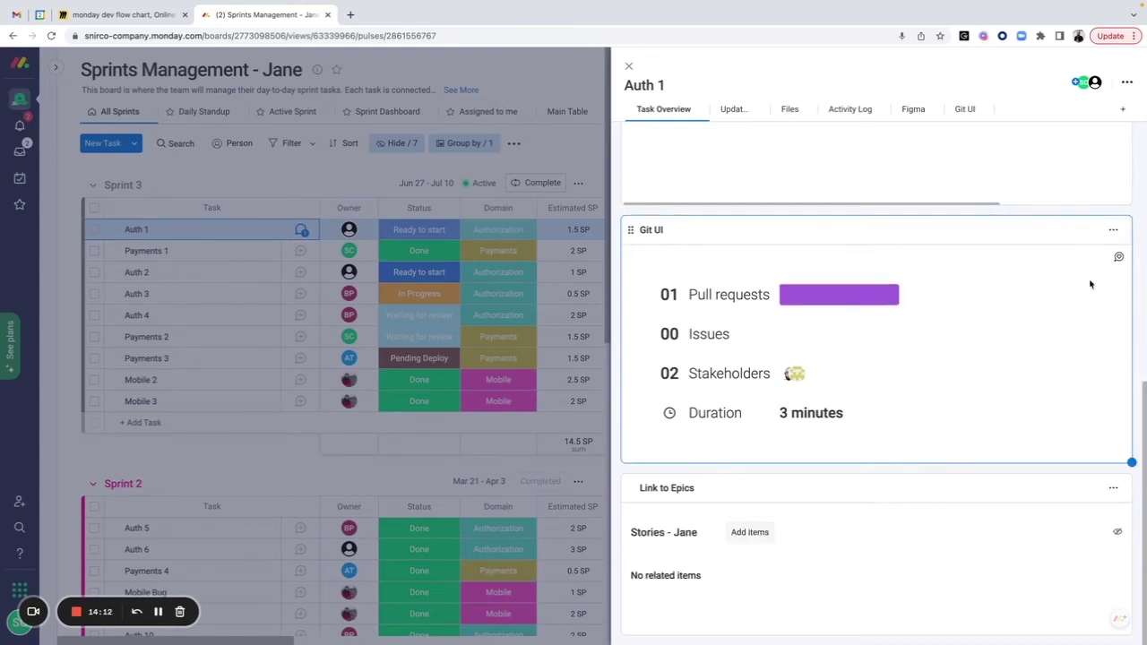
pyautogui.scroll(1, 1091, 284)
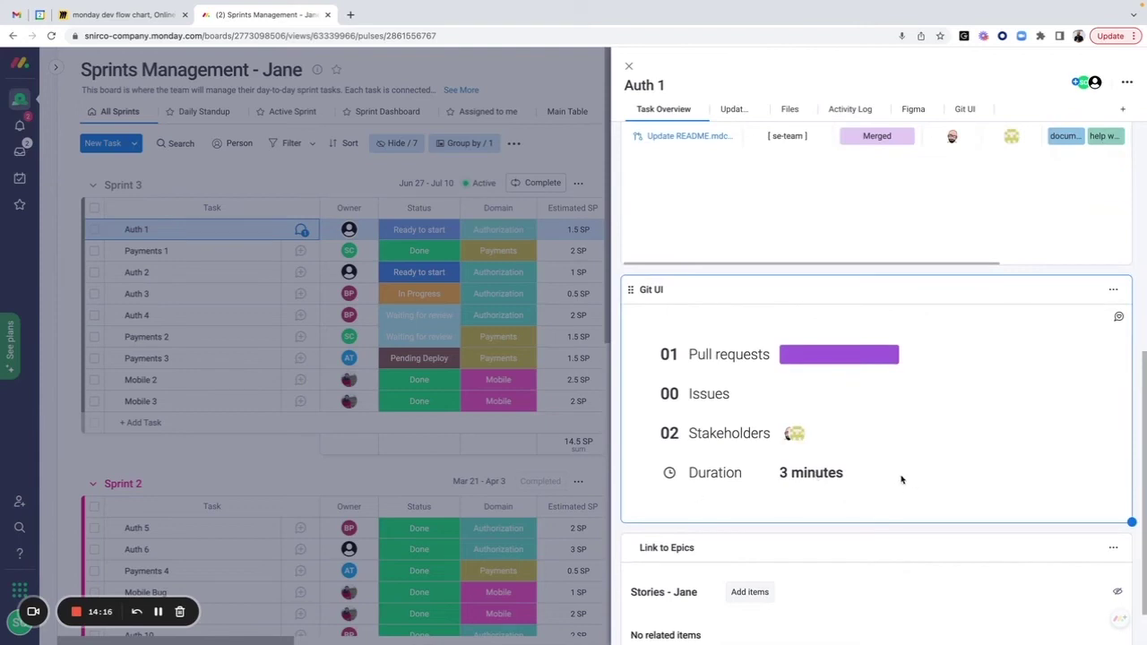
pyautogui.scroll(-1, 1001, 455)
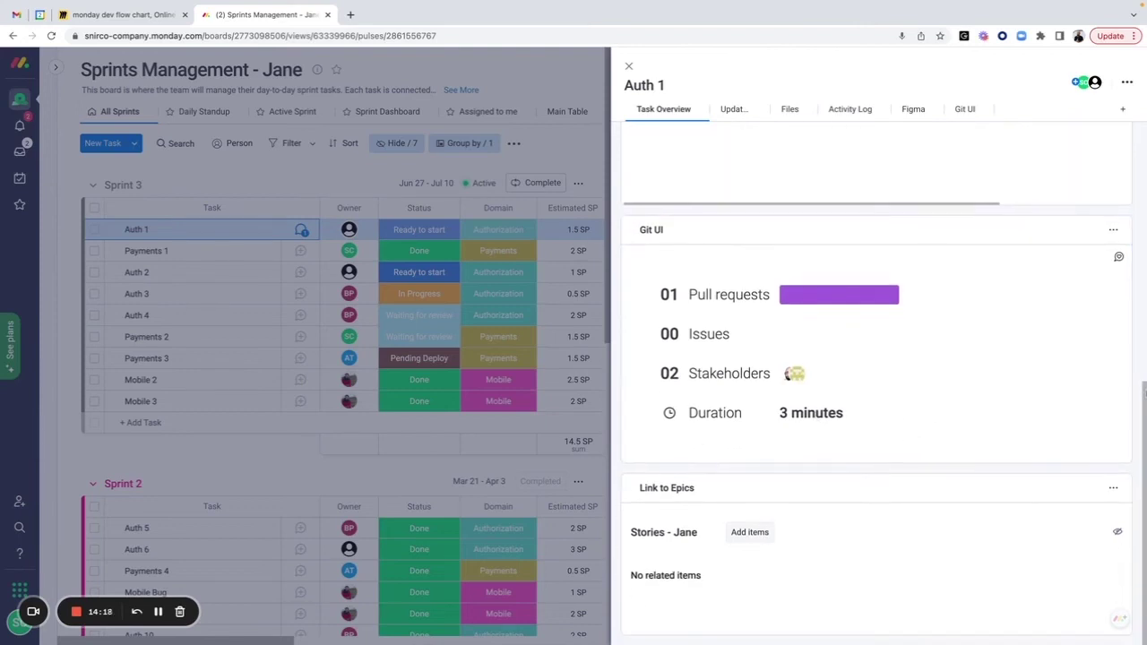
pyautogui.scroll(4, 878, 358)
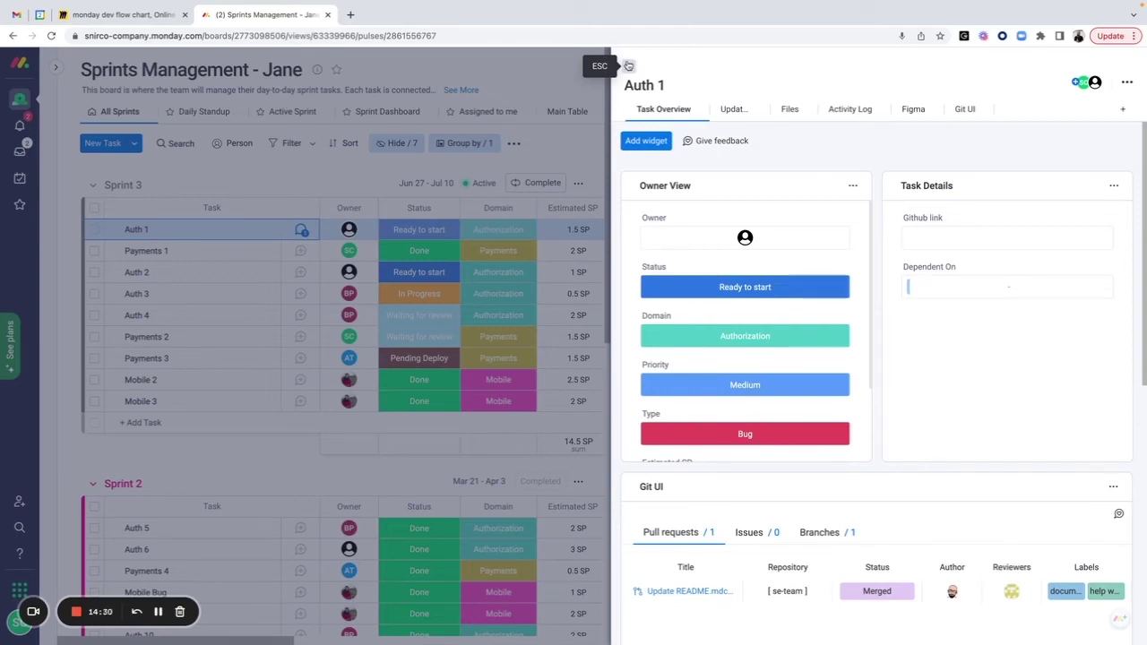
# Close the Auth 1 item panel to show the full Sprints Management - Jane table
pyautogui.click(628, 65)
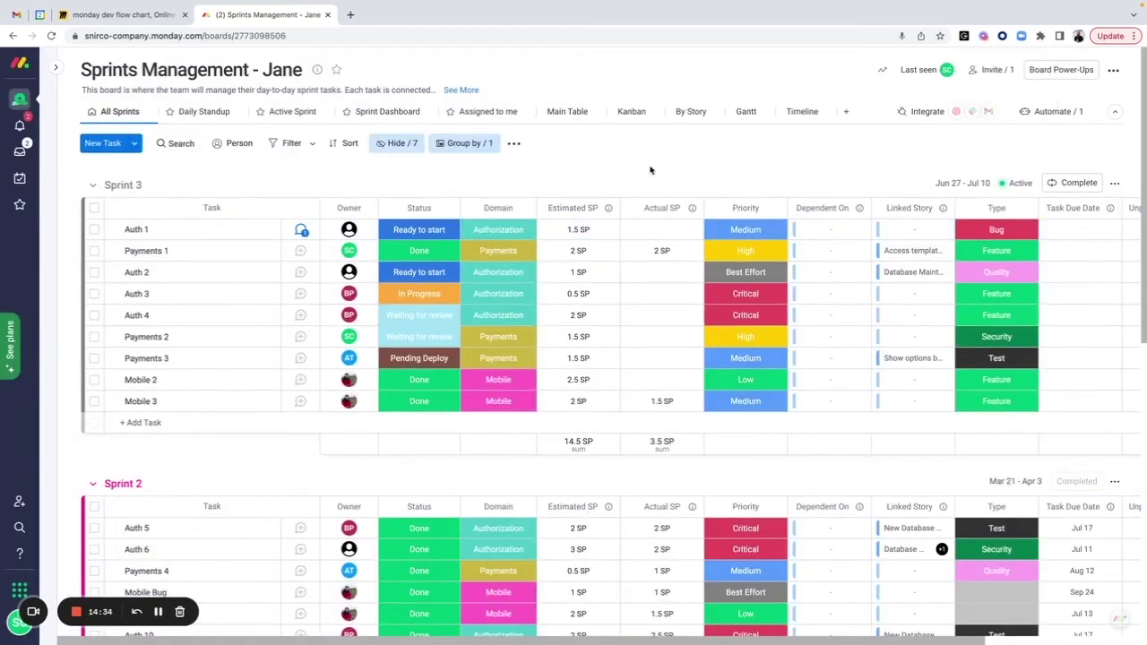
# In the workspace sidebar, collapse the Team Jane folder and open Cross-Team Dashboard under R&D
pyautogui.click(56, 67)
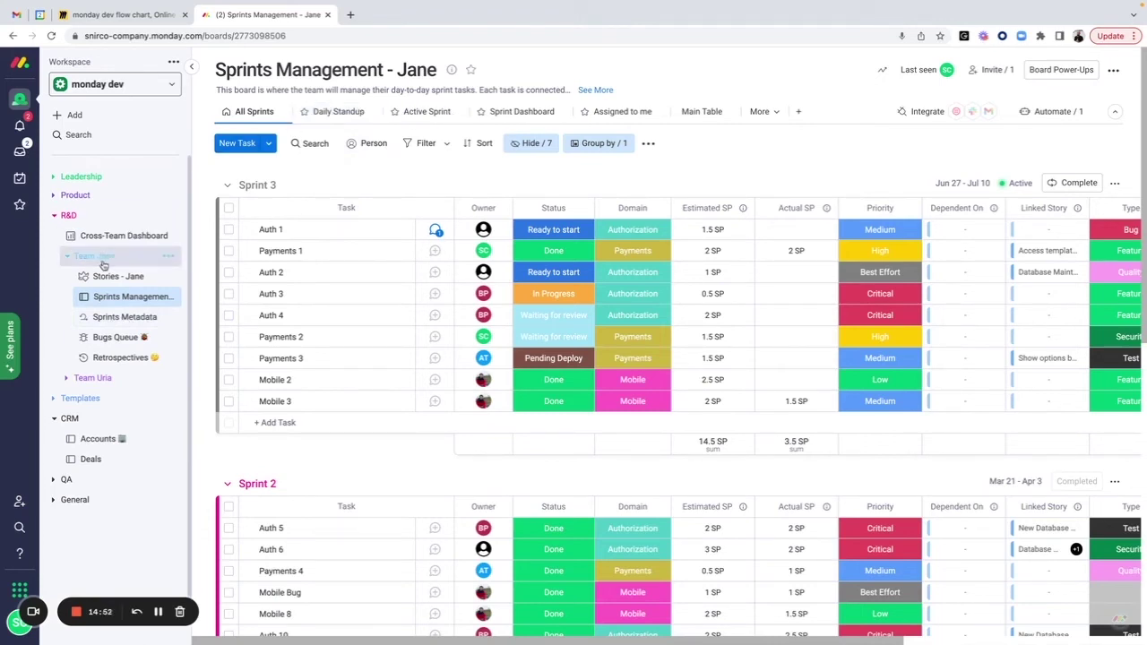
pyautogui.scroll(-1, 130, 256)
pyautogui.scroll(1, 131, 257)
pyautogui.click(131, 257)
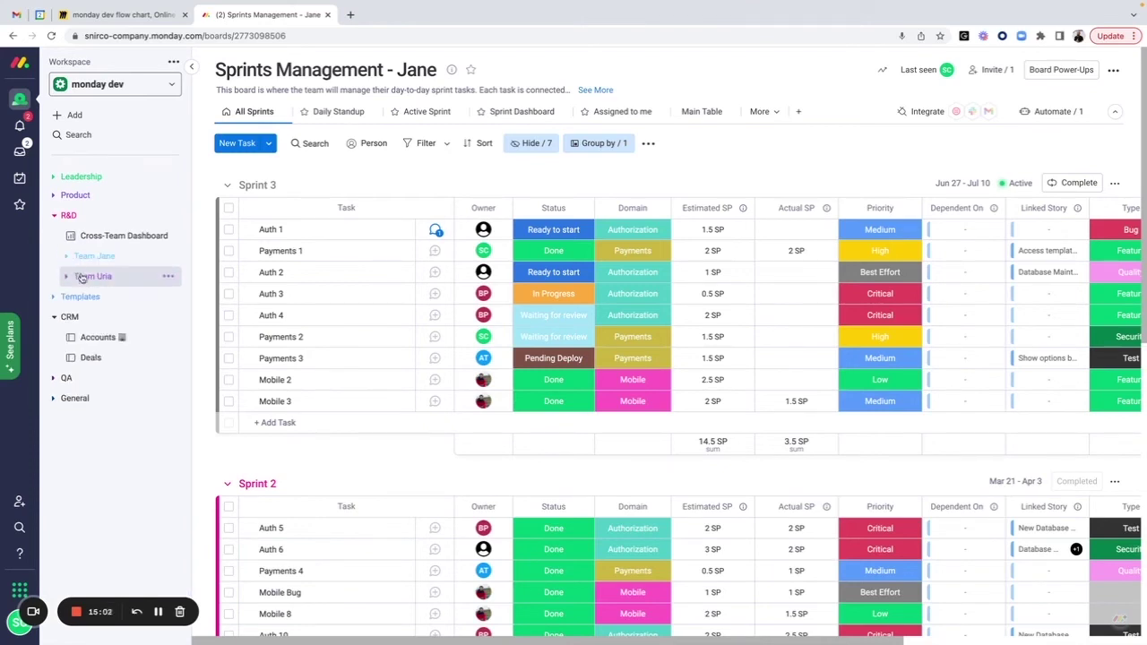
pyautogui.moveTo(87, 268); pyautogui.dragTo(117, 261)
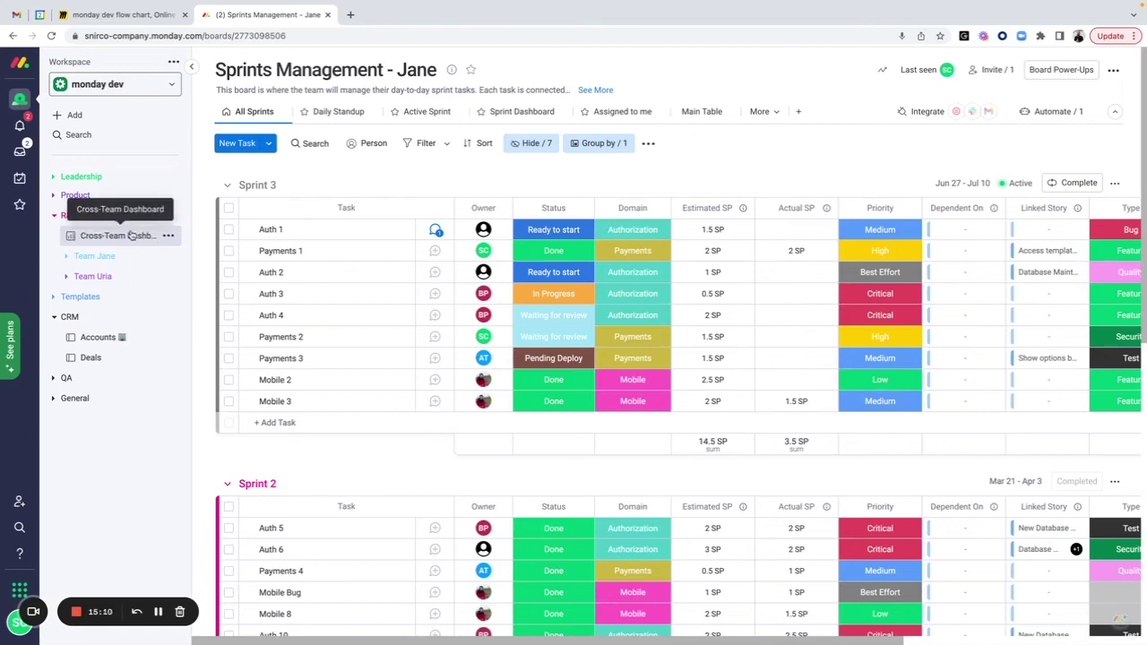
pyautogui.click(130, 235)
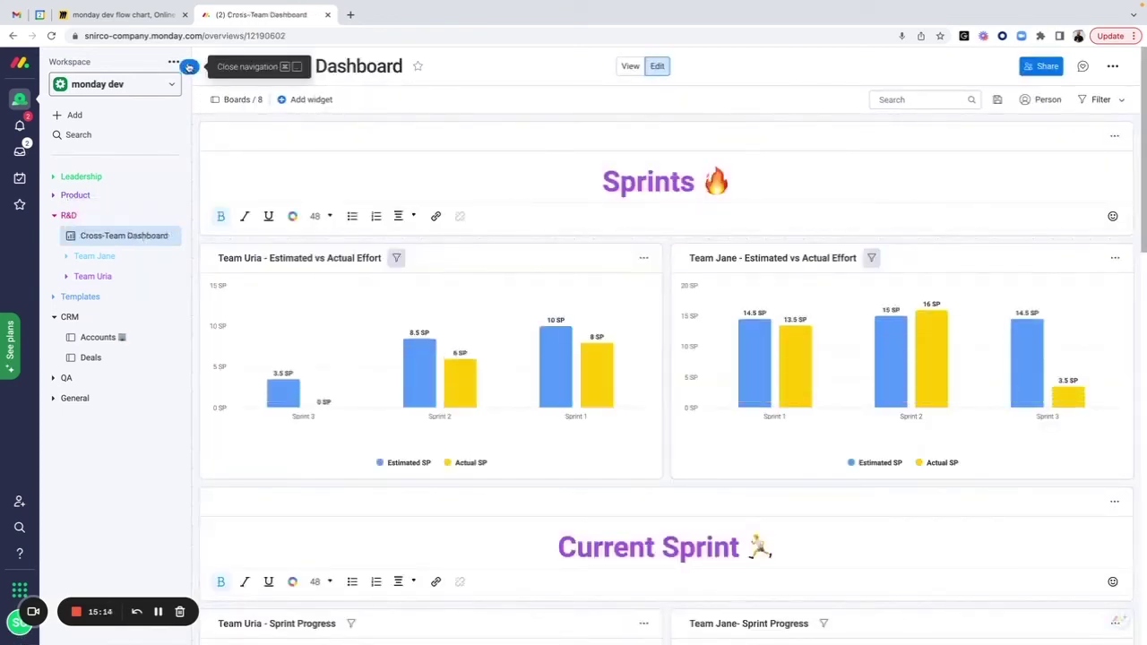
# Hide the sidebar, review the eight connected boards in Choose boards, then close it
pyautogui.click(189, 68)
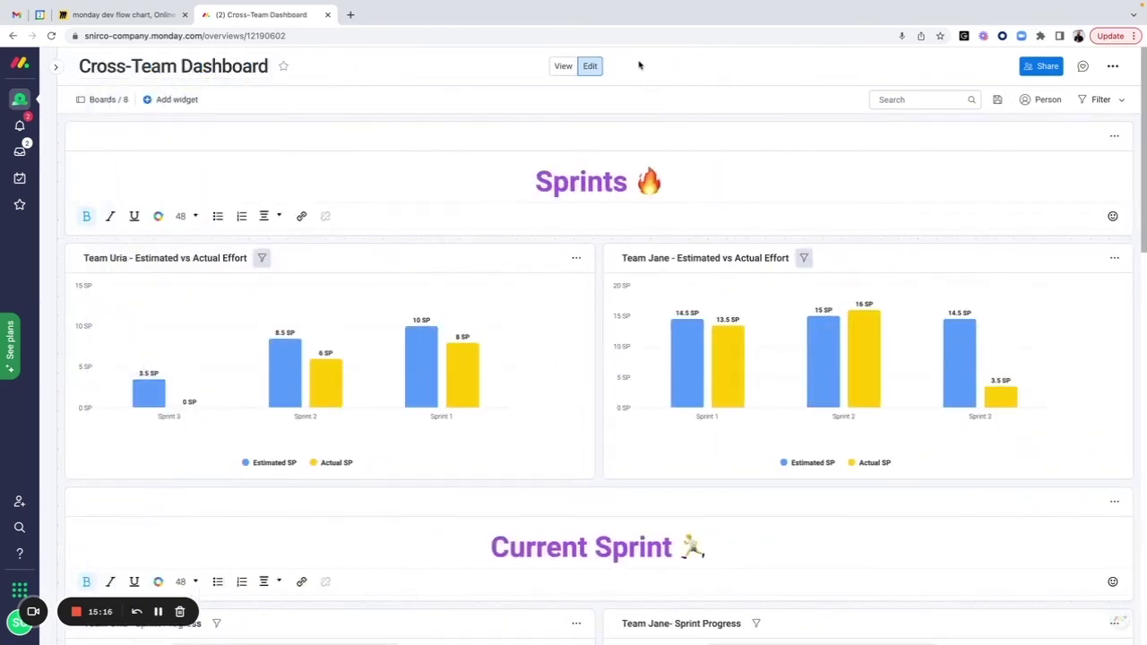
pyautogui.click(95, 102)
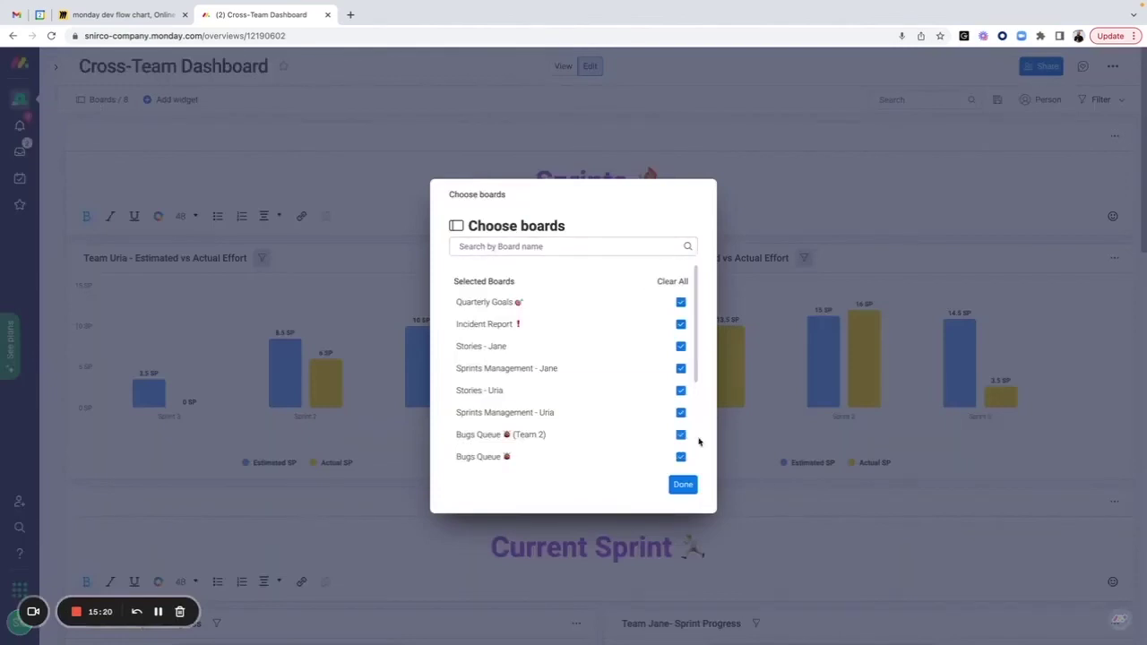
pyautogui.scroll(-3, 610, 315)
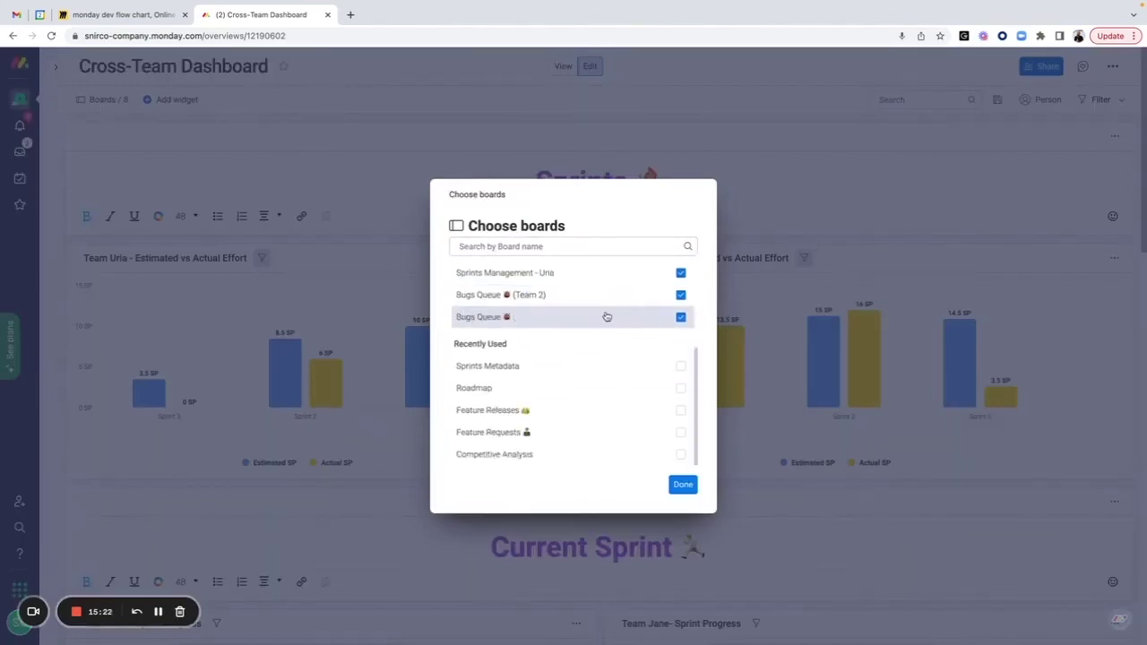
pyautogui.scroll(3, 608, 317)
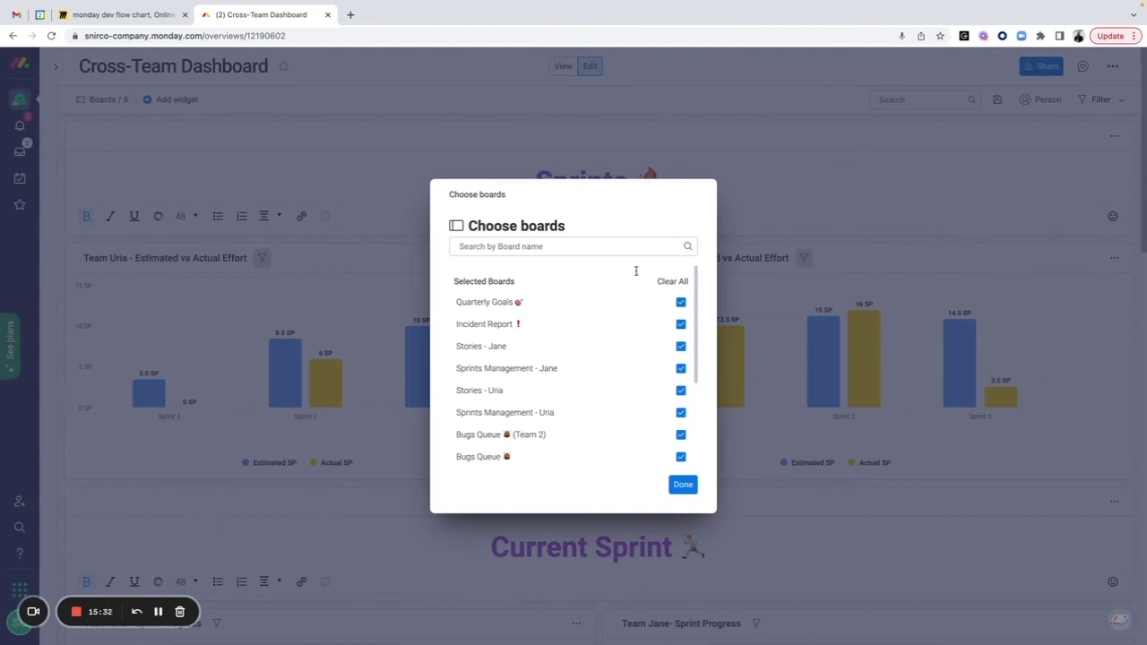
pyautogui.scroll(-5, 560, 305)
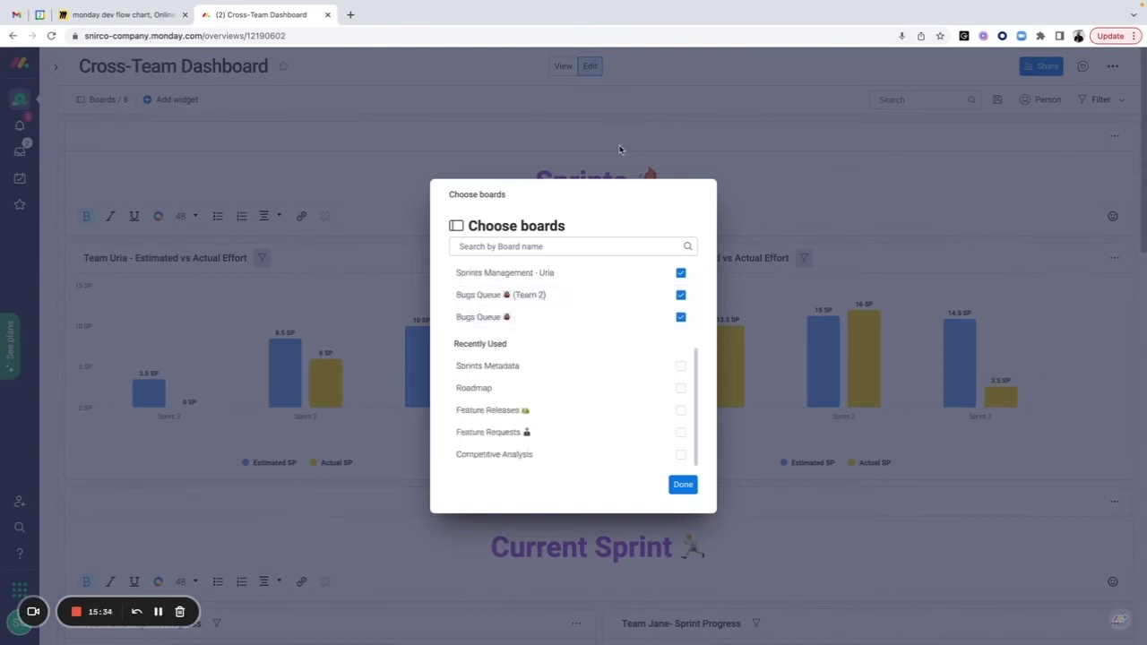
pyautogui.click(625, 67)
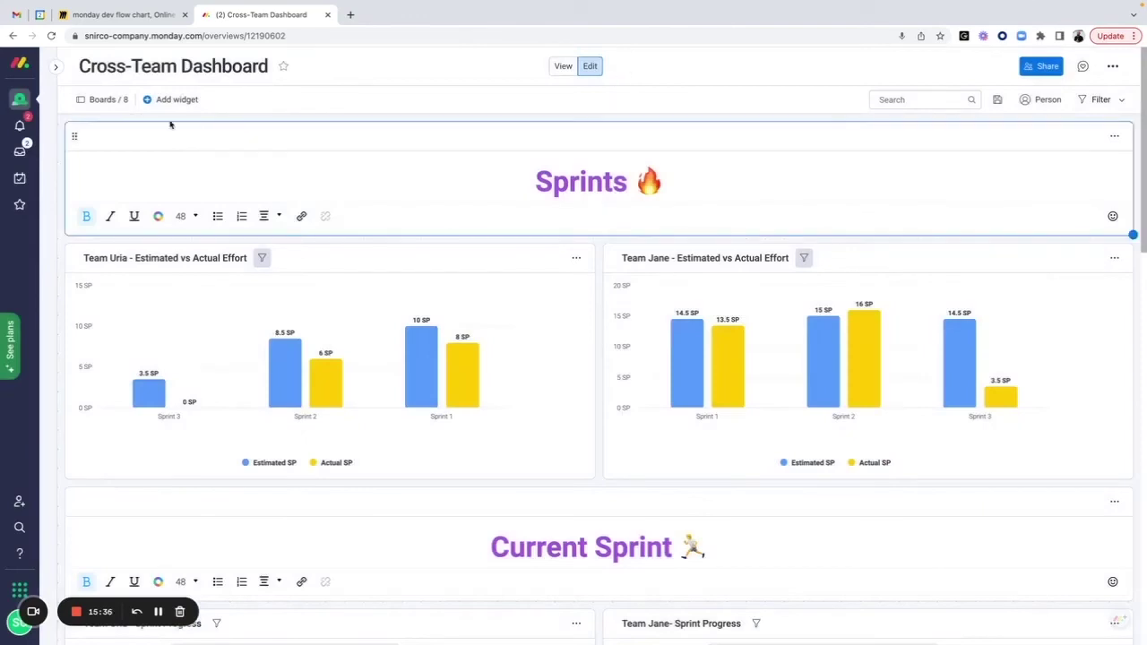
pyautogui.click(190, 103)
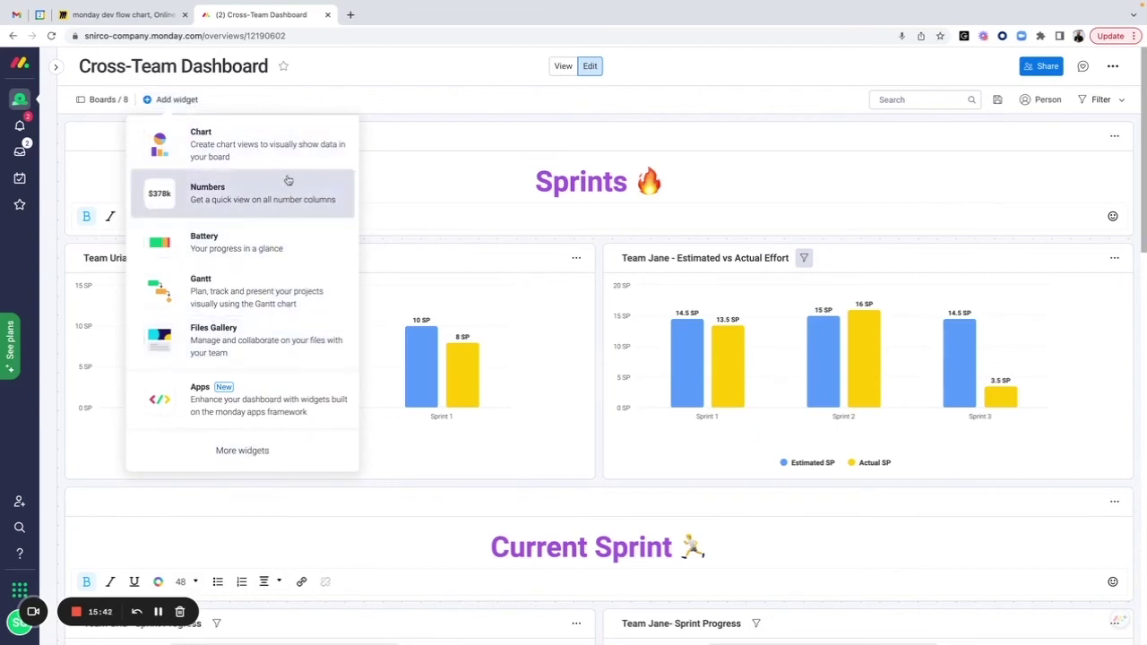
pyautogui.click(386, 224)
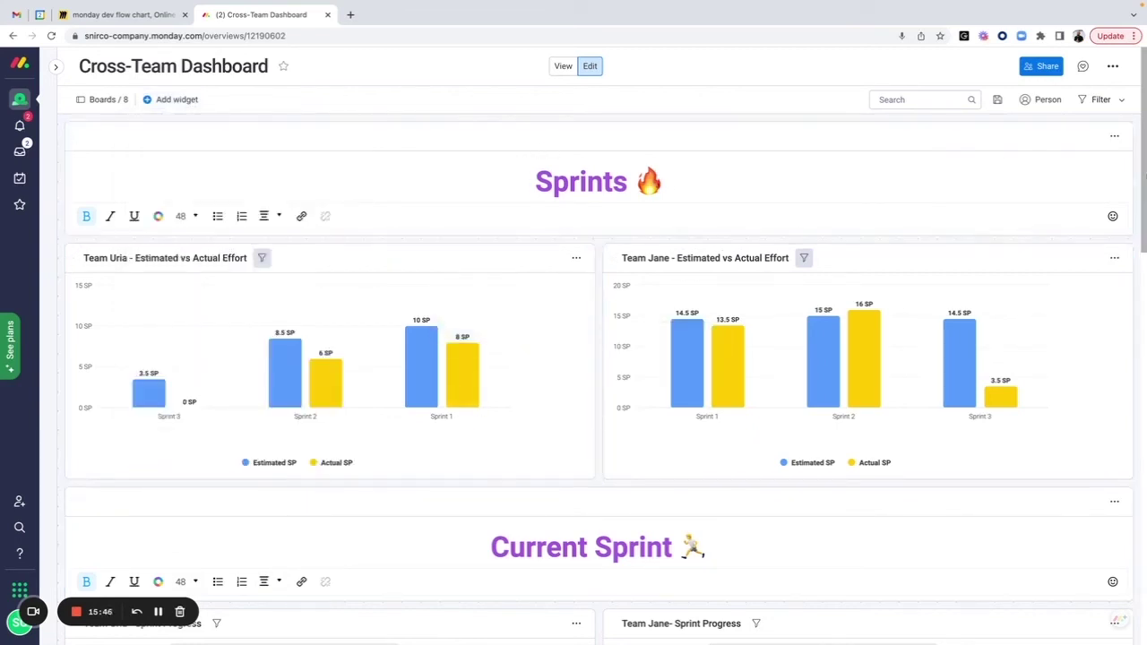
pyautogui.scroll(-1, 602, 346)
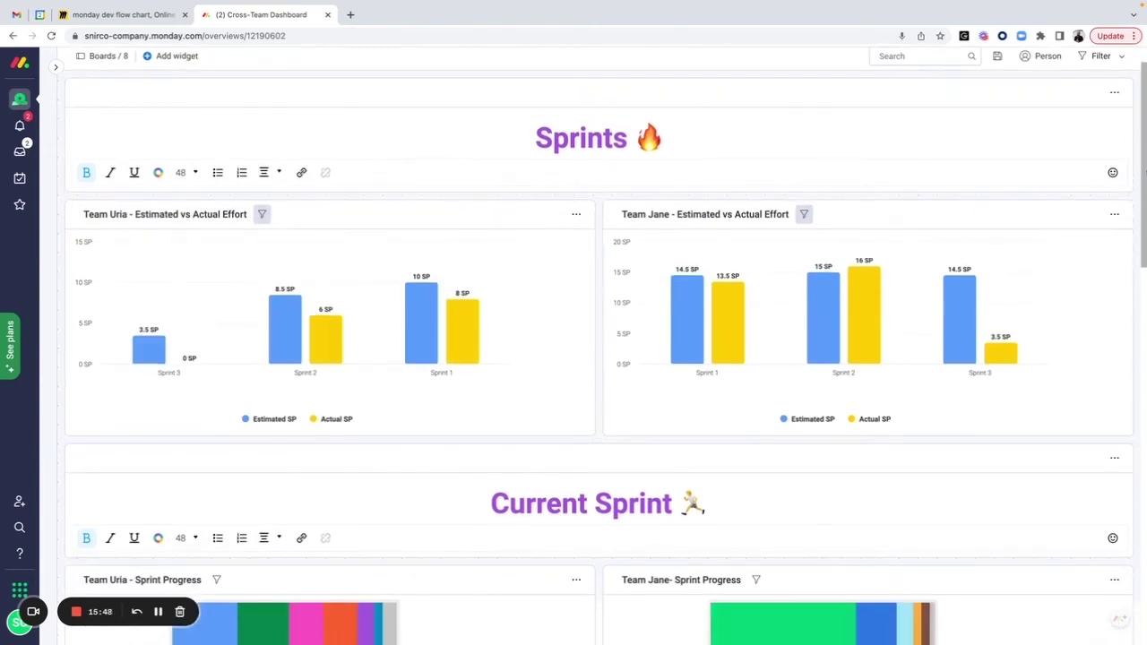
pyautogui.scroll(-1, 602, 346)
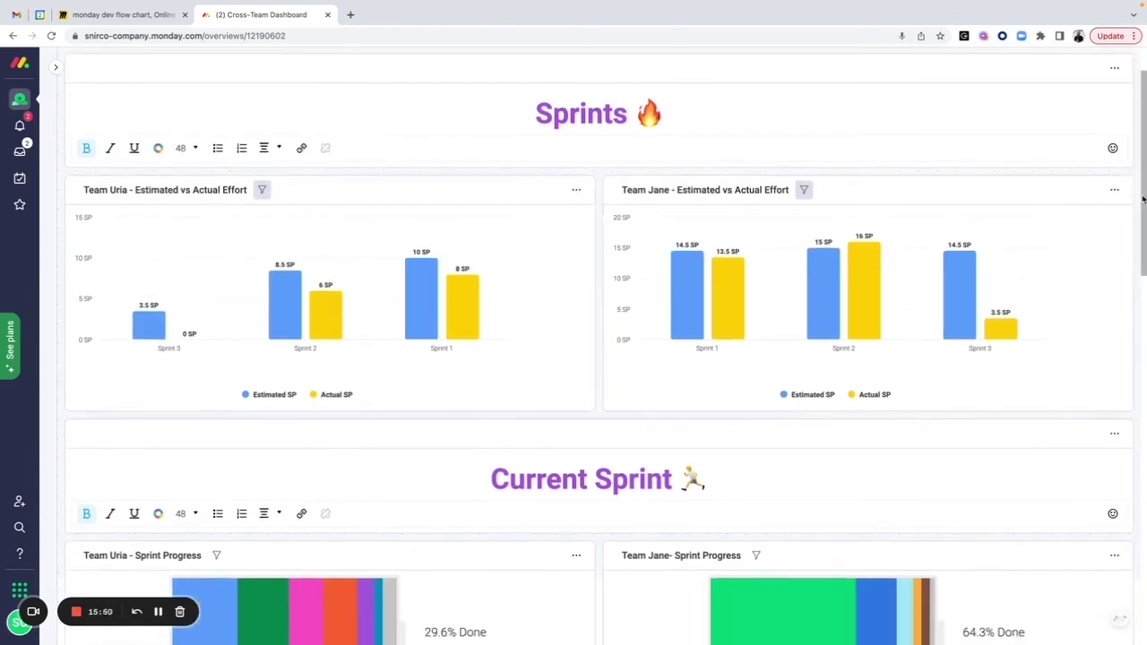
pyautogui.scroll(2, 581, 211)
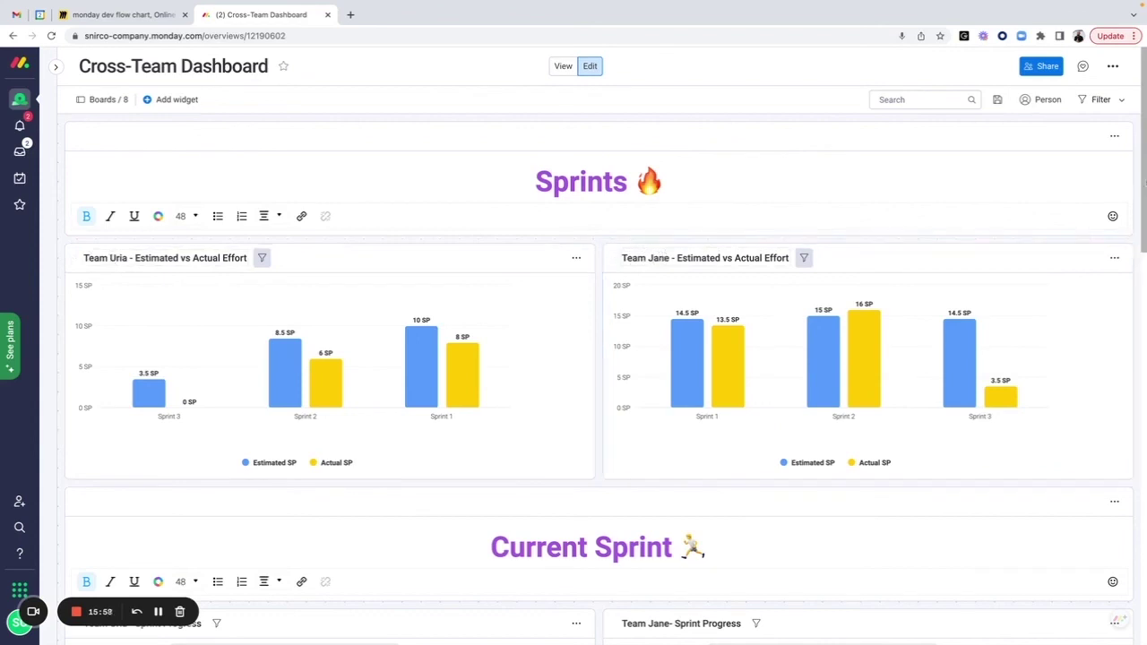
pyautogui.scroll(-4, 595, 340)
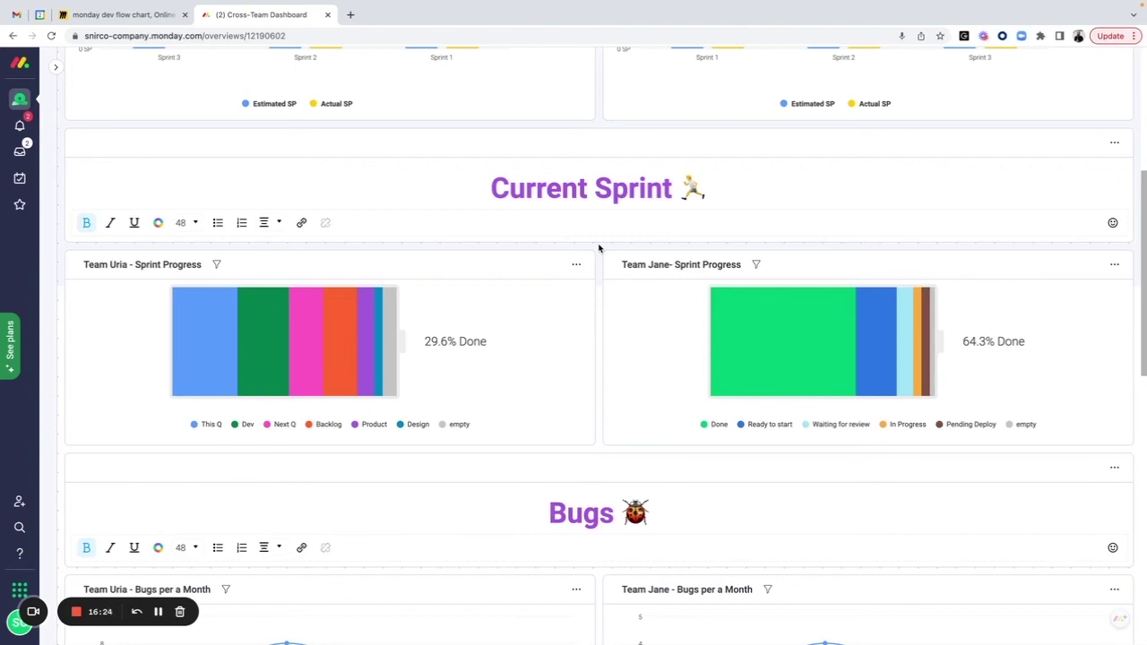
pyautogui.scroll(-4, 1049, 296)
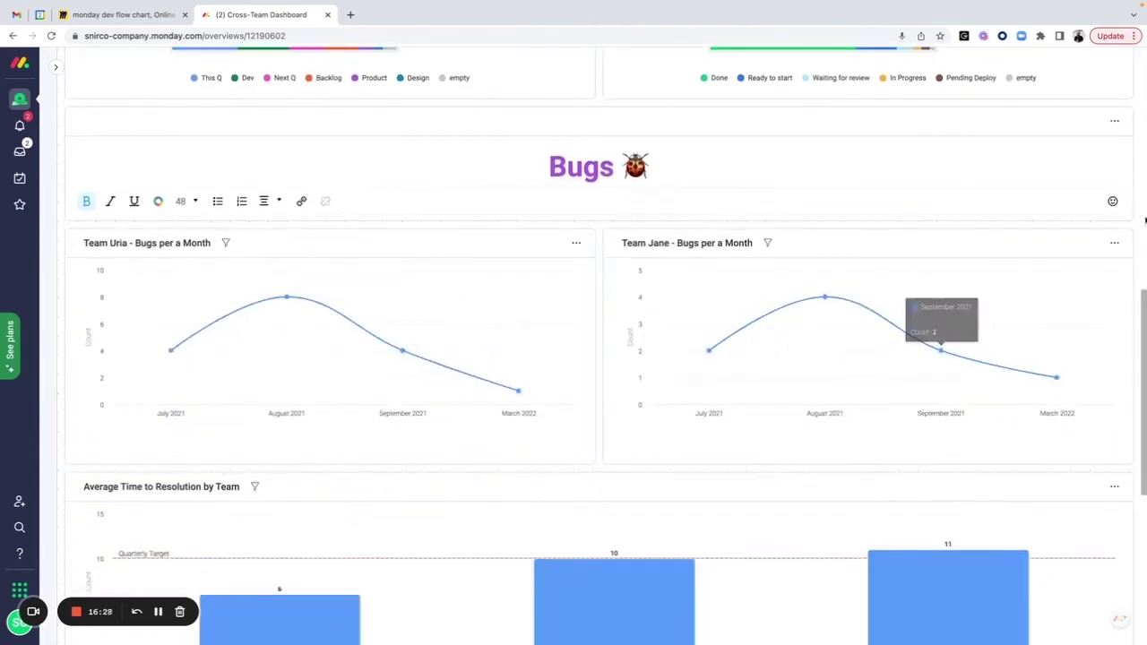
pyautogui.scroll(-4, 1145, 202)
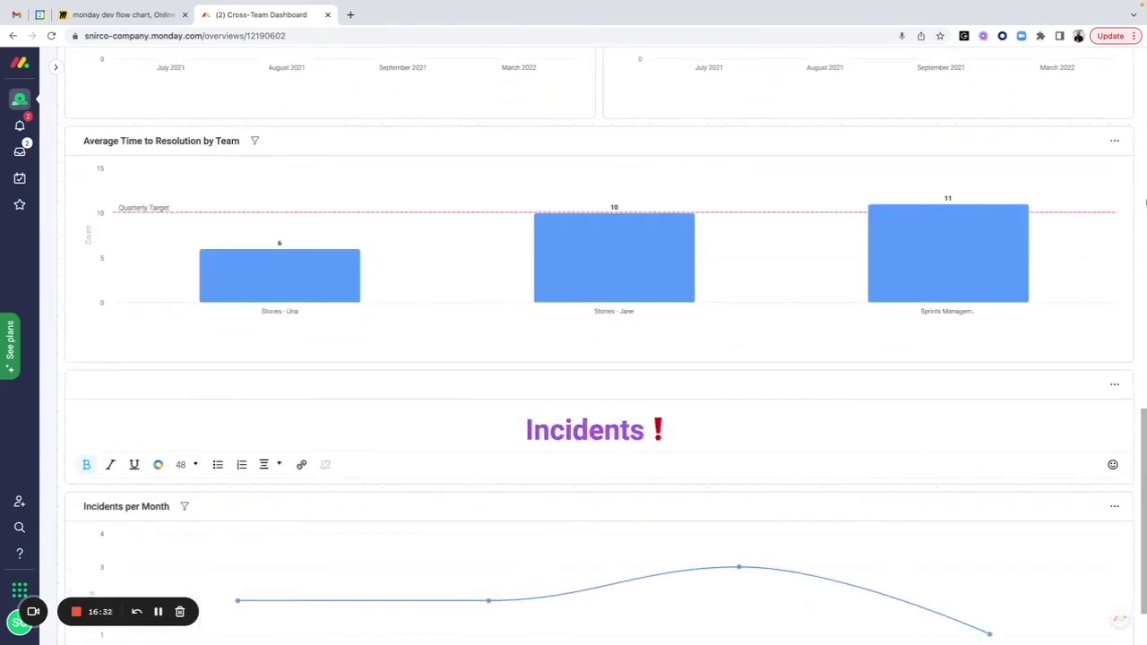
pyautogui.scroll(-1, 1145, 203)
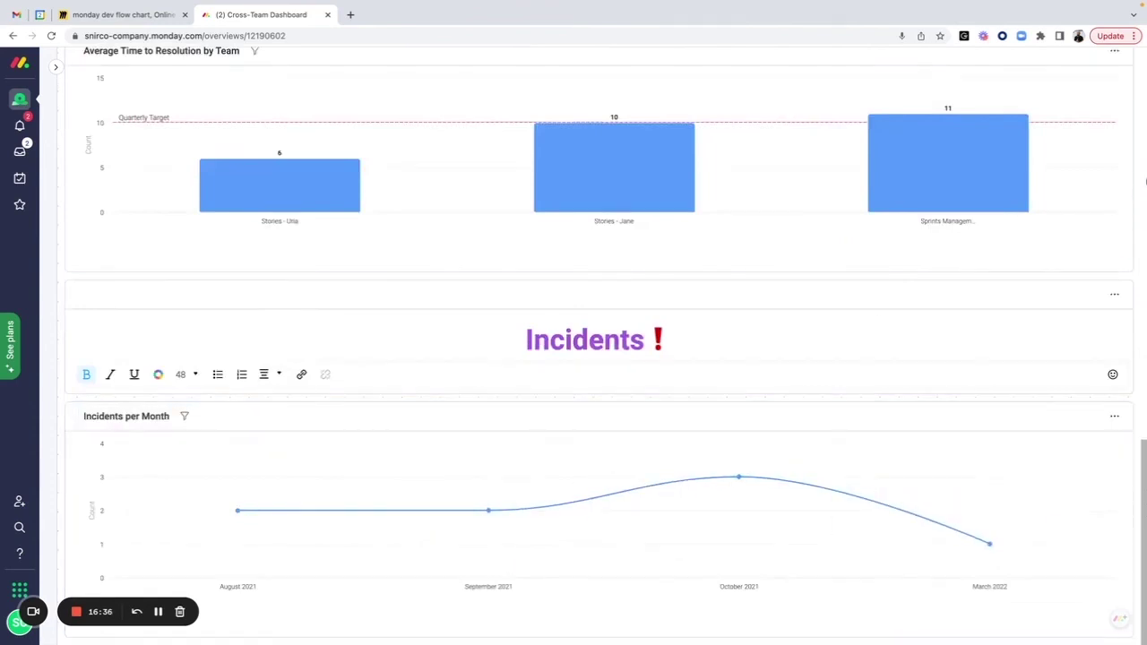
pyautogui.scroll(15, 1145, 182)
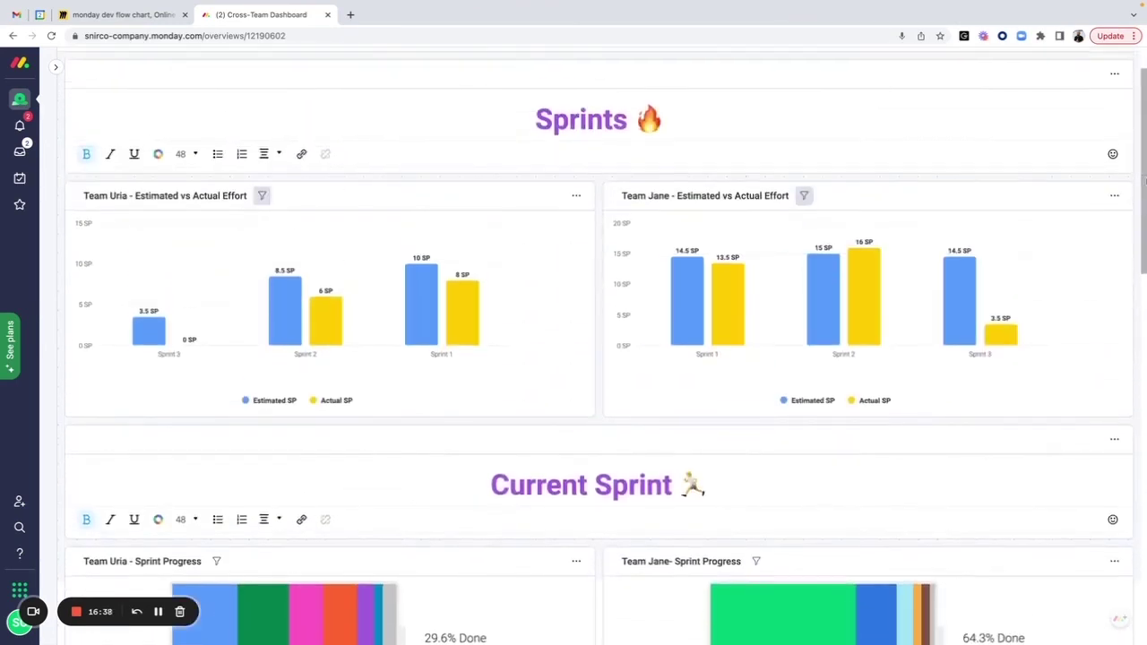
pyautogui.scroll(2, 1145, 181)
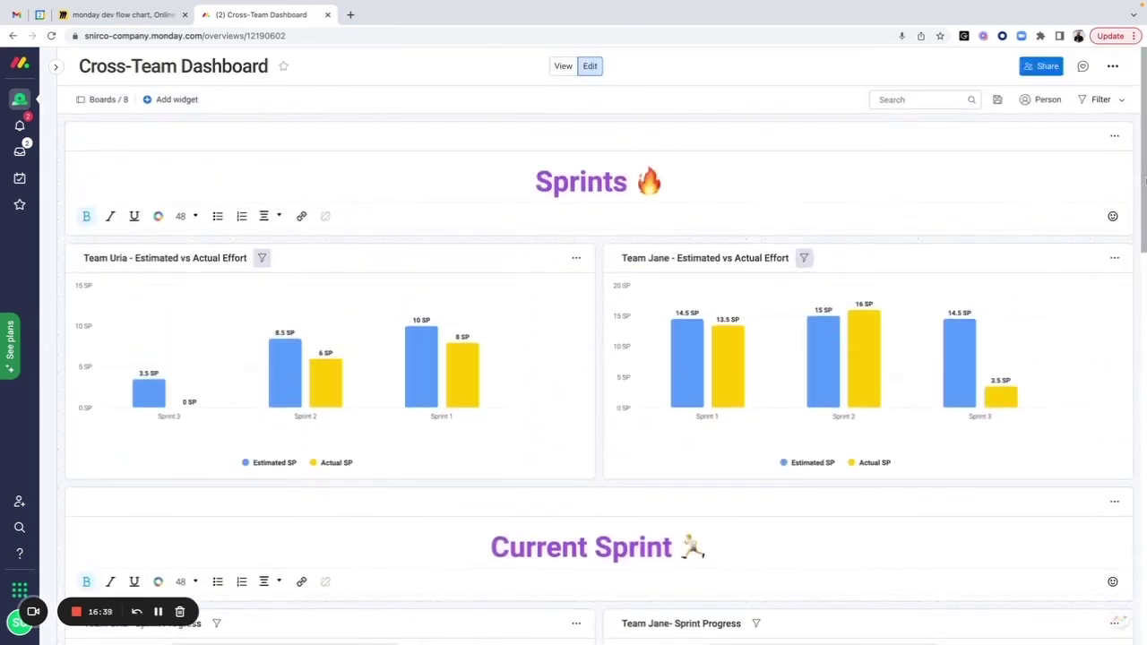
pyautogui.click(1114, 258)
pyautogui.click(1060, 306)
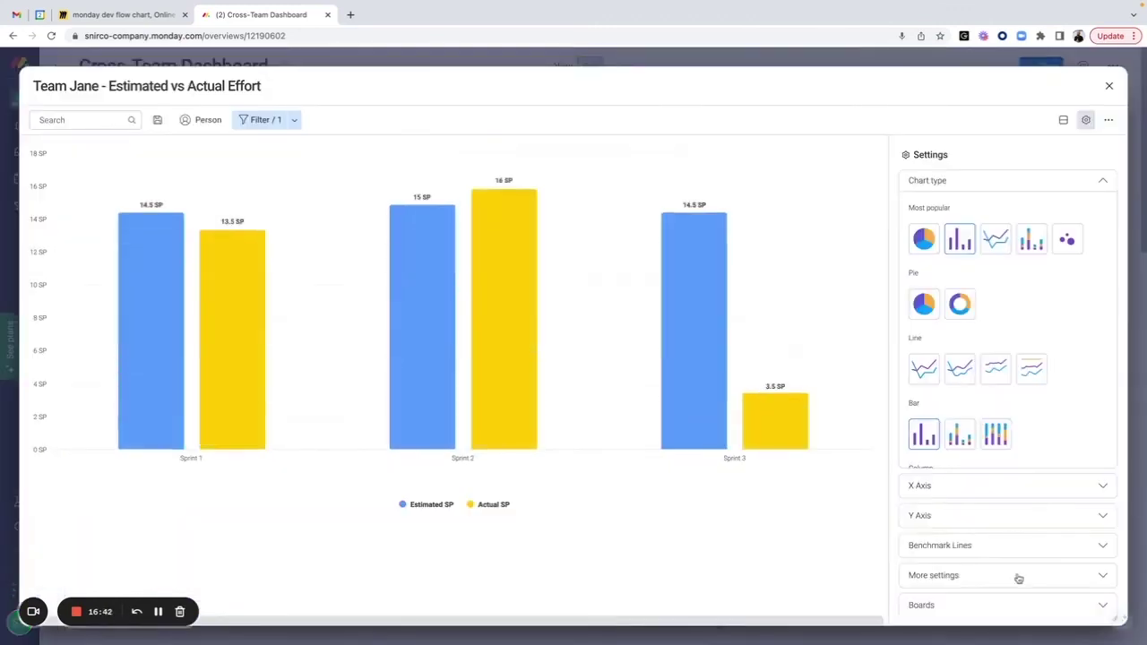
pyautogui.scroll(-1, 1016, 578)
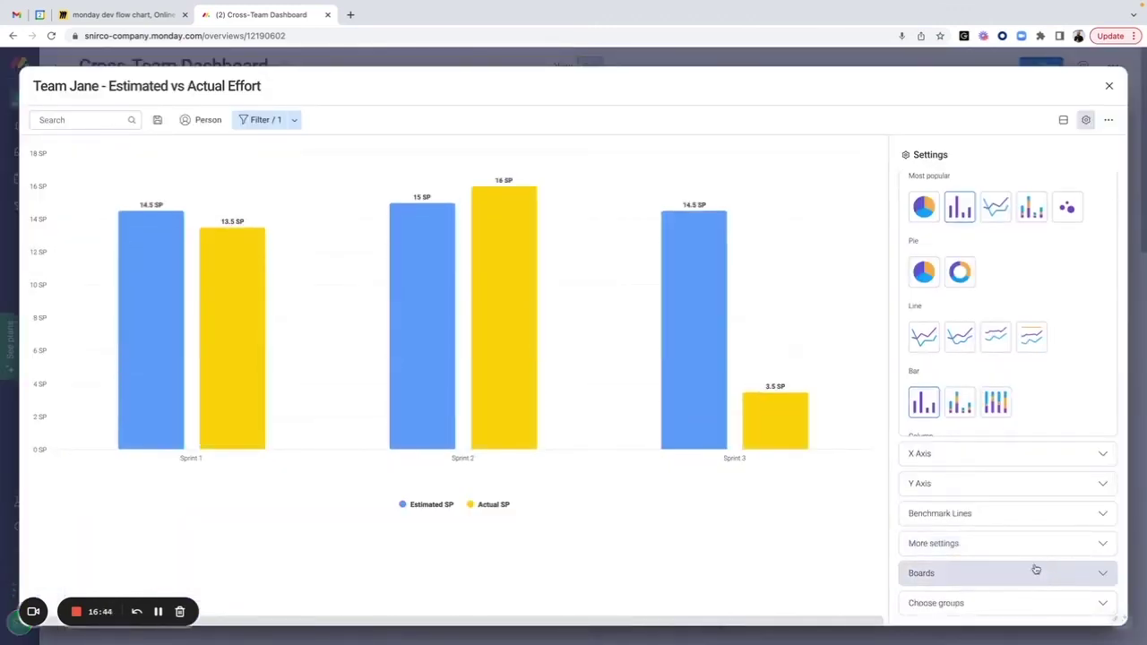
pyautogui.click(1036, 569)
pyautogui.scroll(-2, 1065, 427)
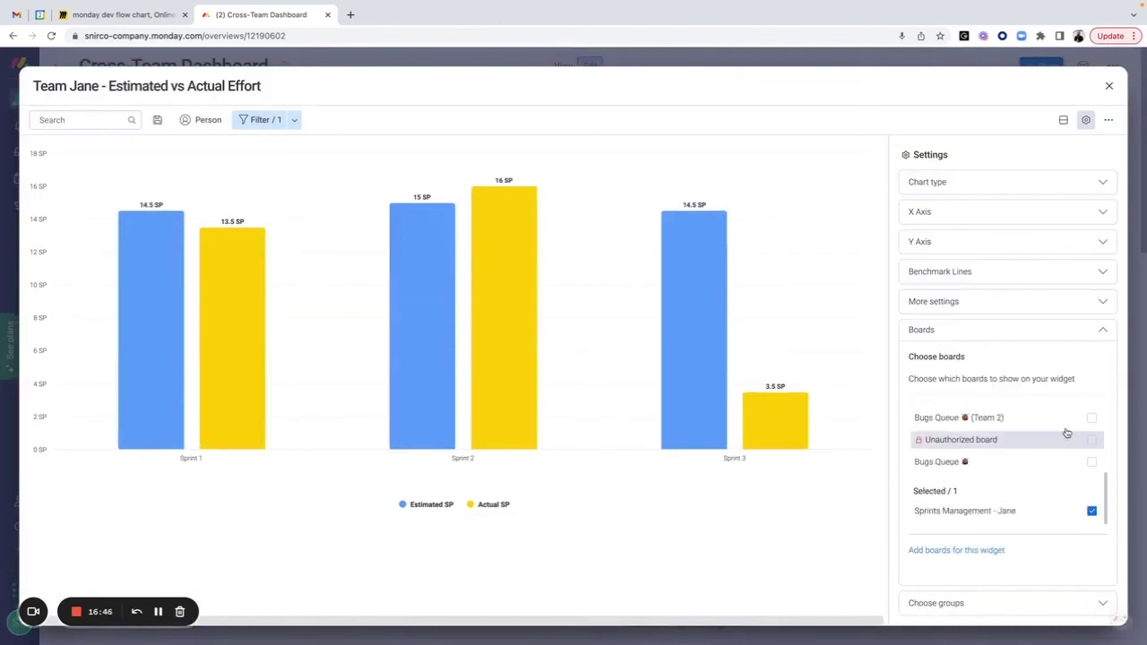
pyautogui.click(1083, 329)
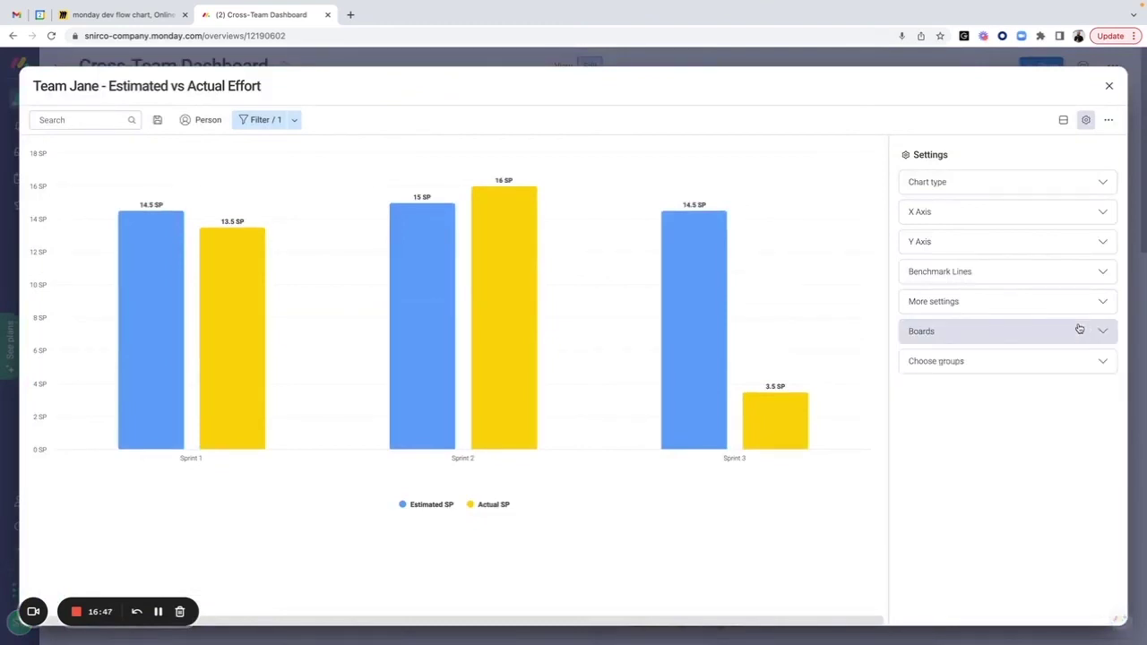
pyautogui.click(1029, 183)
pyautogui.click(1033, 184)
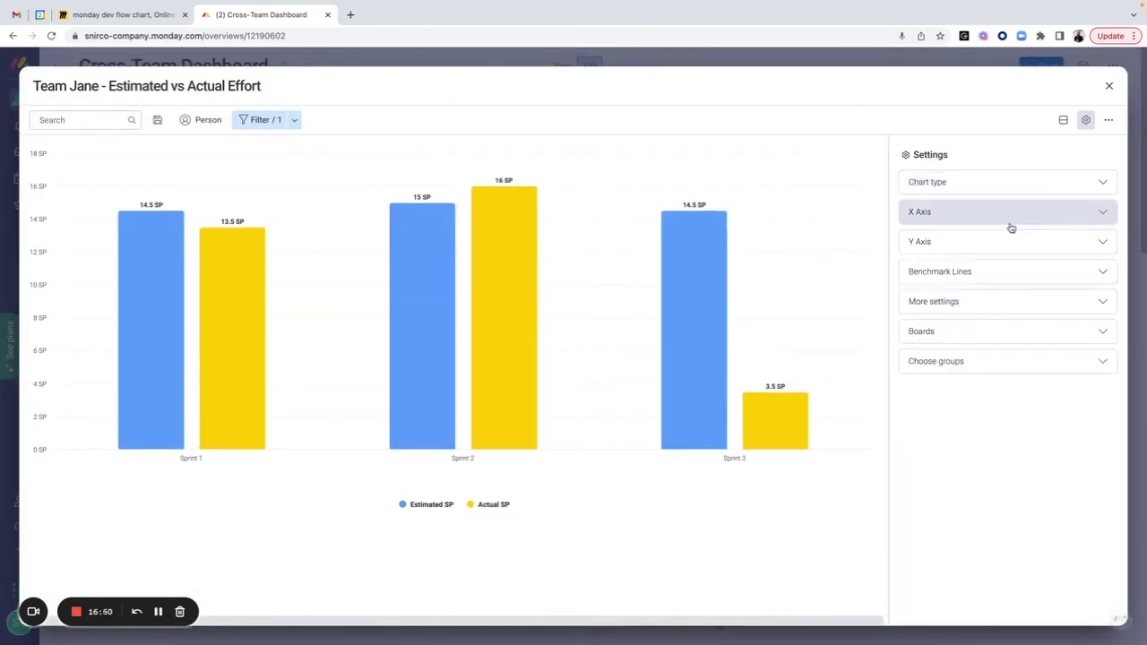
pyautogui.click(1009, 219)
pyautogui.click(1001, 191)
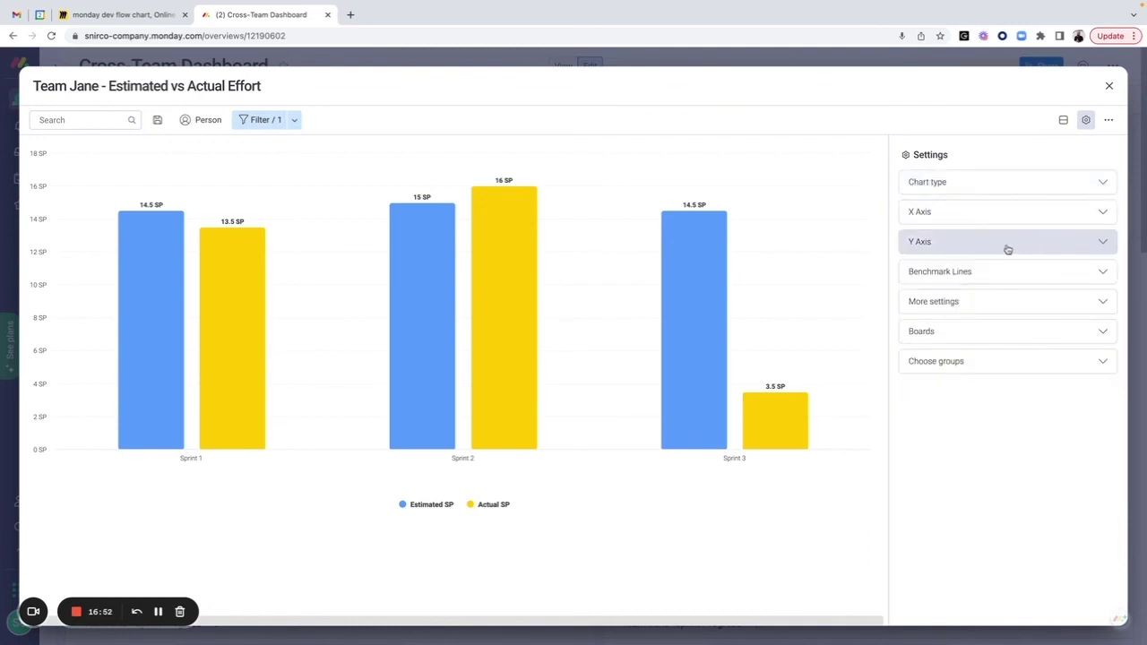
pyautogui.click(1006, 242)
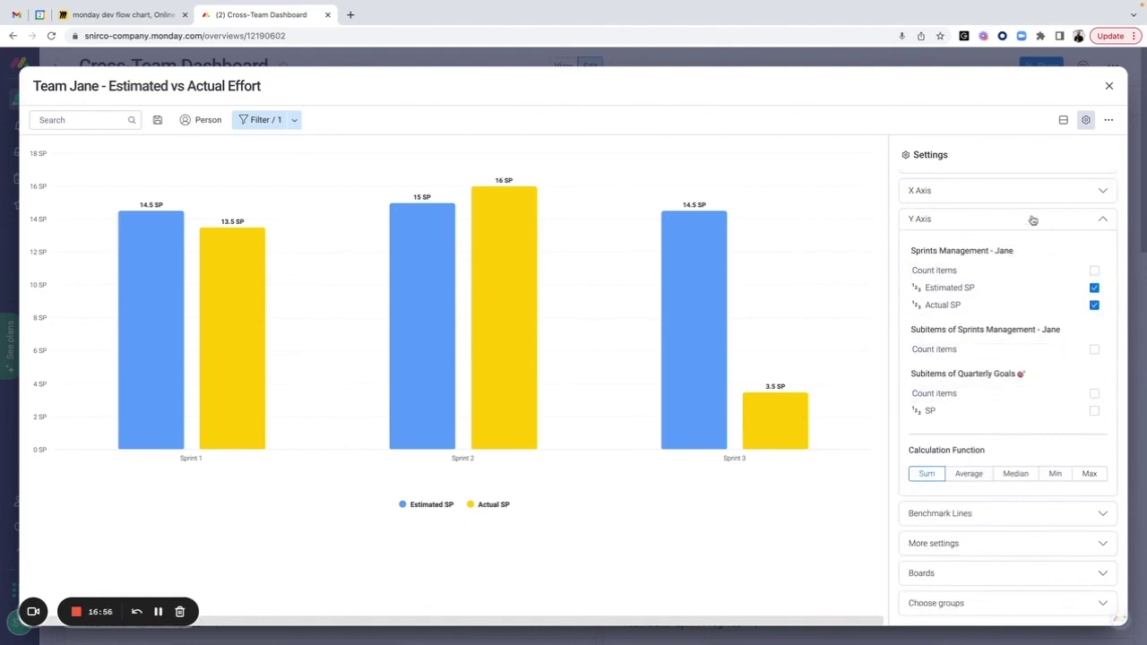
pyautogui.click(1026, 219)
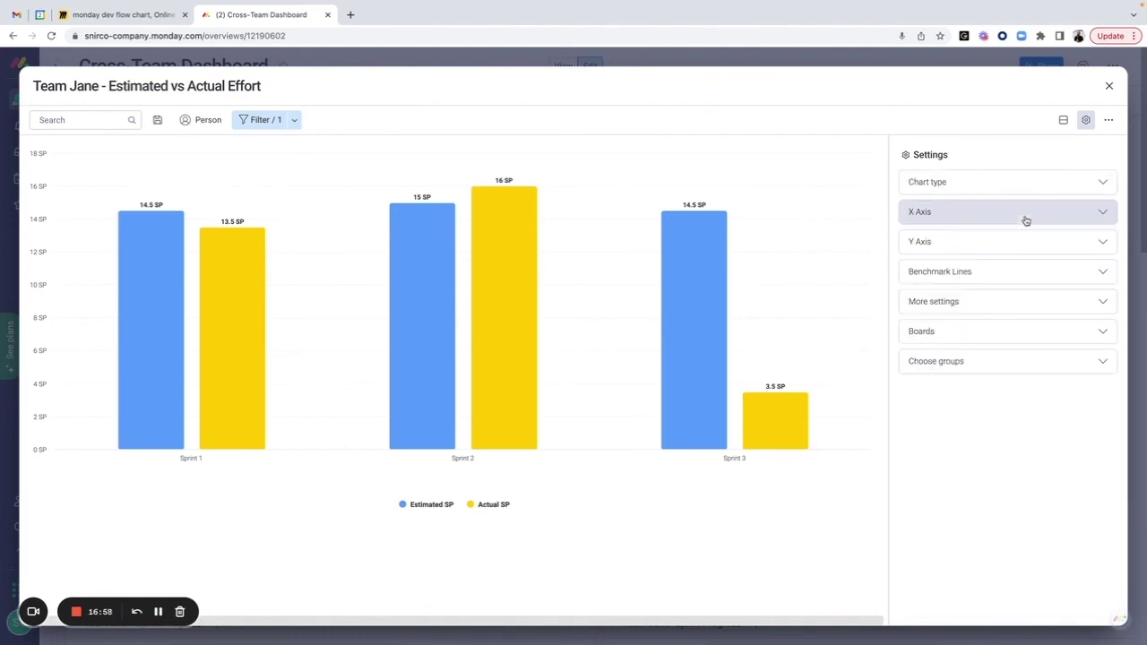
pyautogui.click(1086, 120)
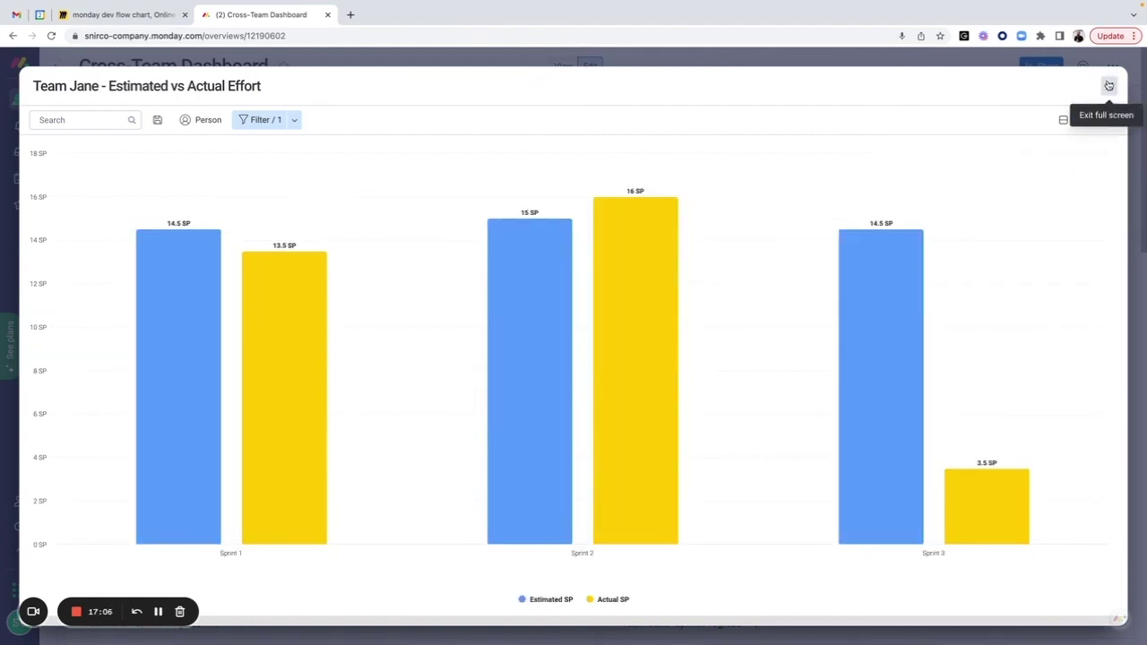
pyautogui.click(1108, 86)
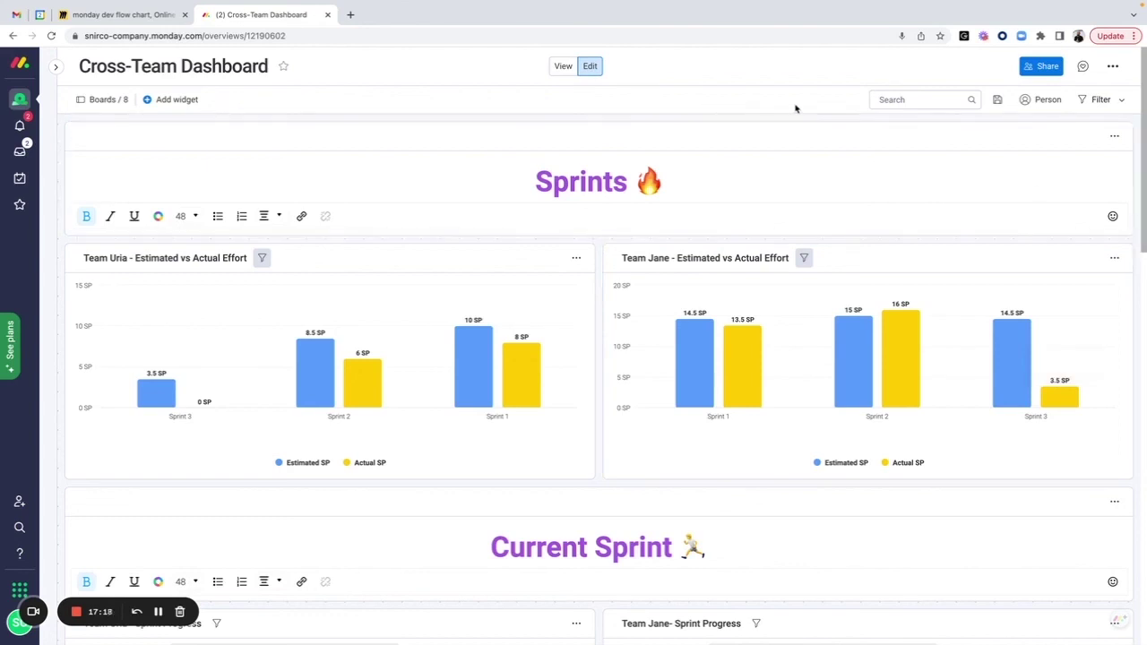
# Check the dashboard's Share options and dismiss them without choosing one
pyautogui.click(1038, 70)
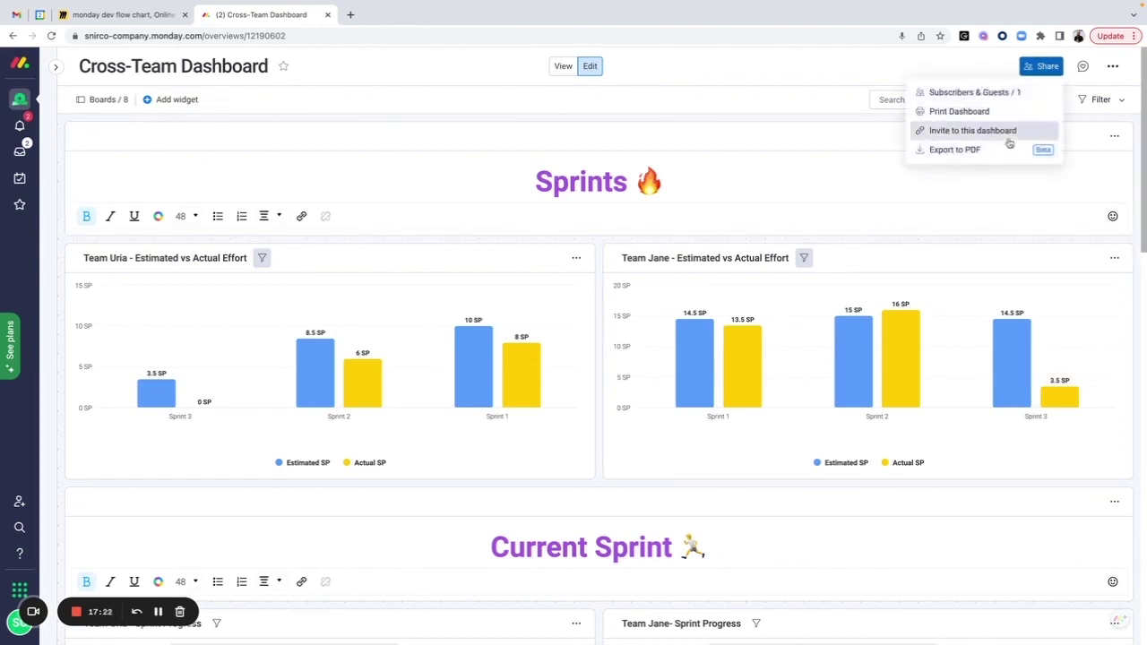
pyautogui.click(768, 66)
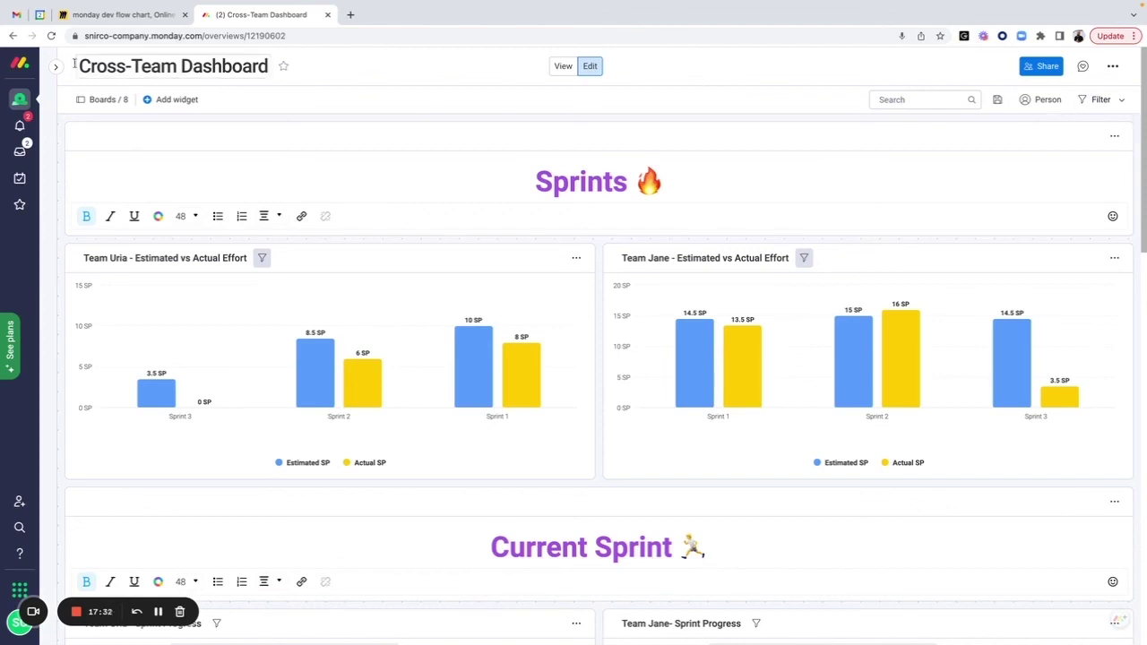
# Toggle R&D, expand Team Jane to see its five boards, then collapse R&D
pyautogui.moveTo(71, 79)
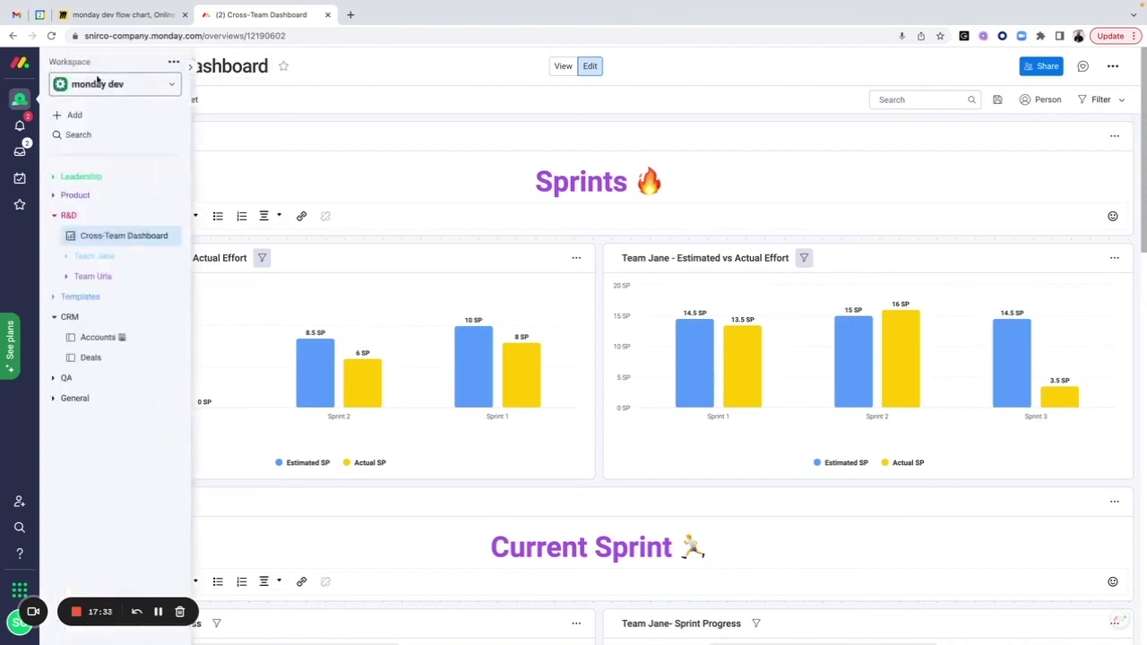
pyautogui.click(105, 217)
pyautogui.click(119, 222)
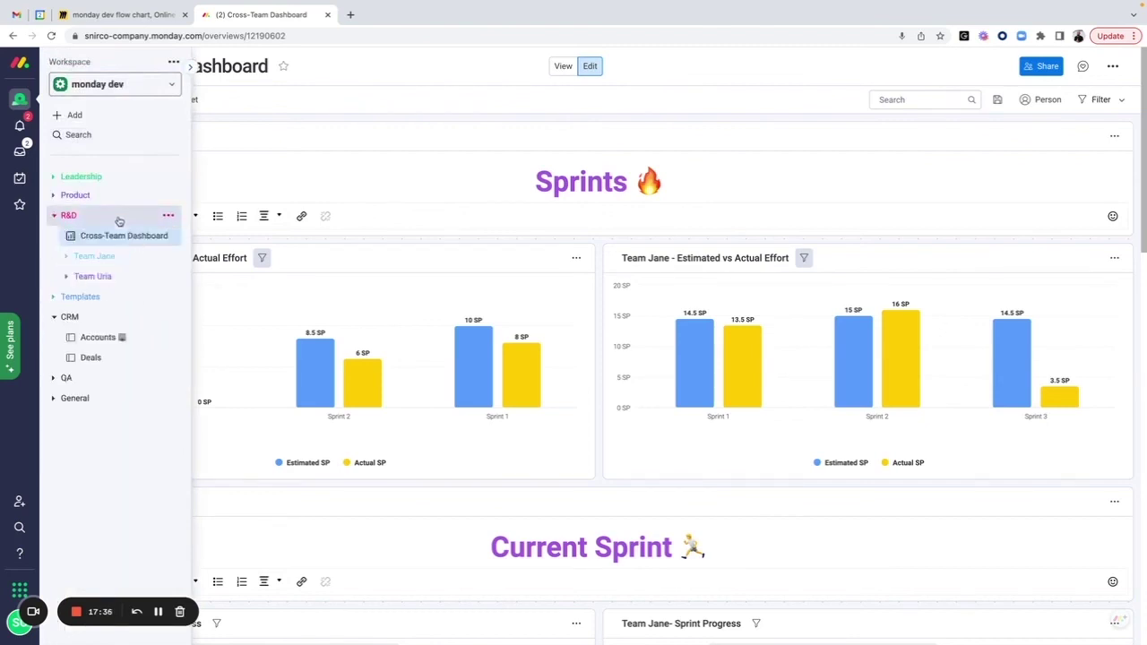
pyautogui.click(117, 256)
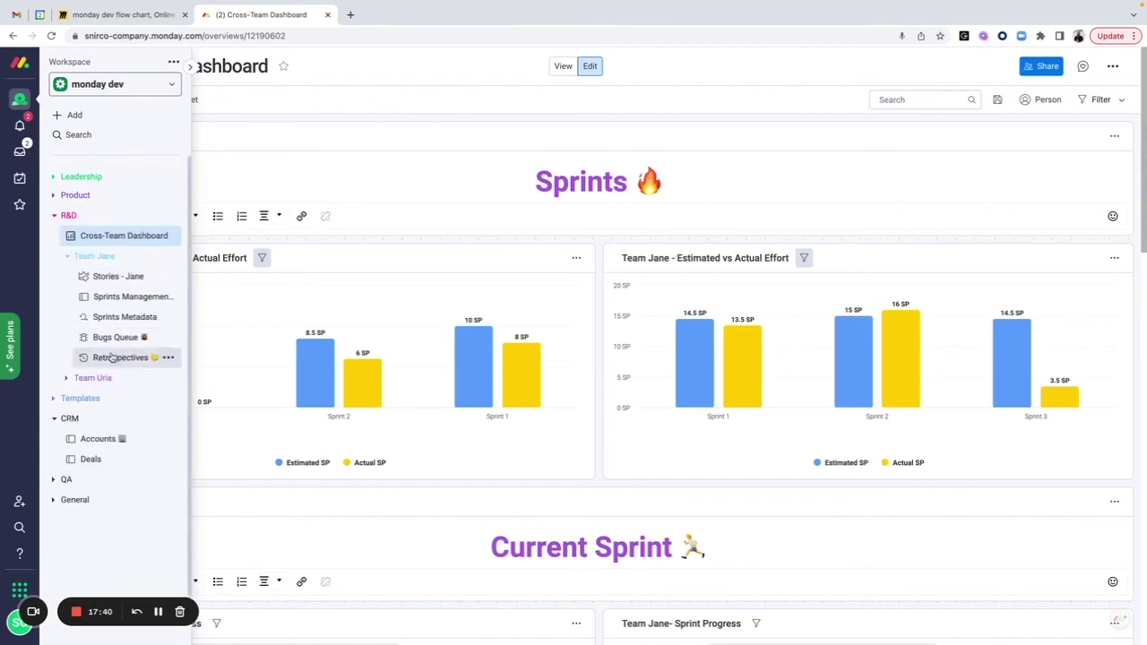
pyautogui.click(106, 216)
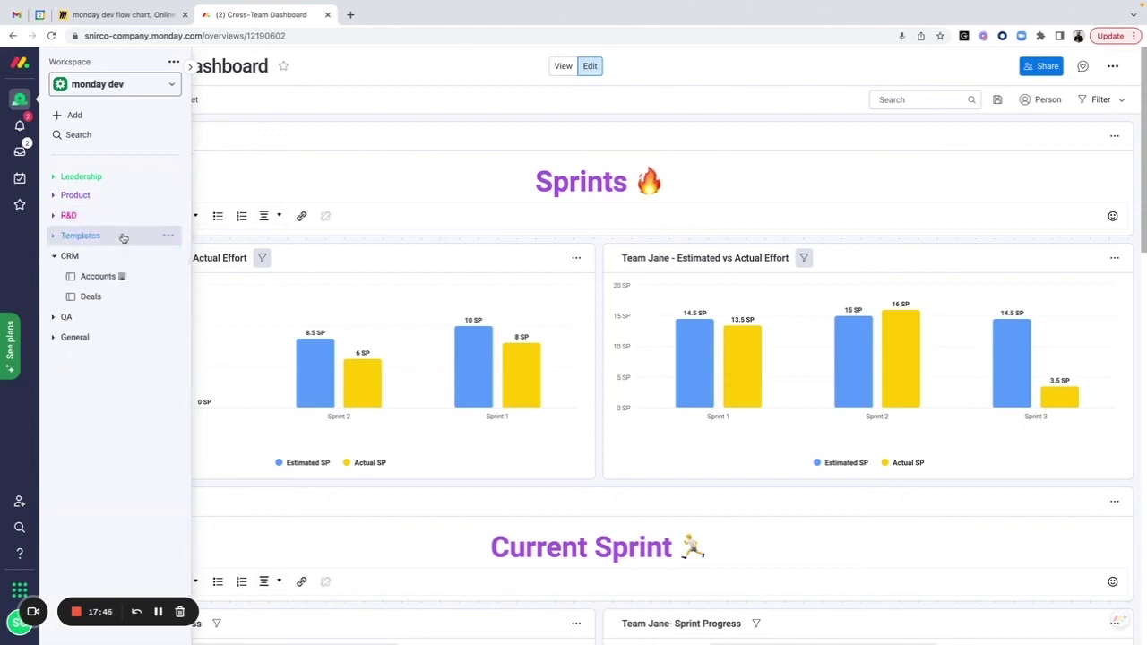